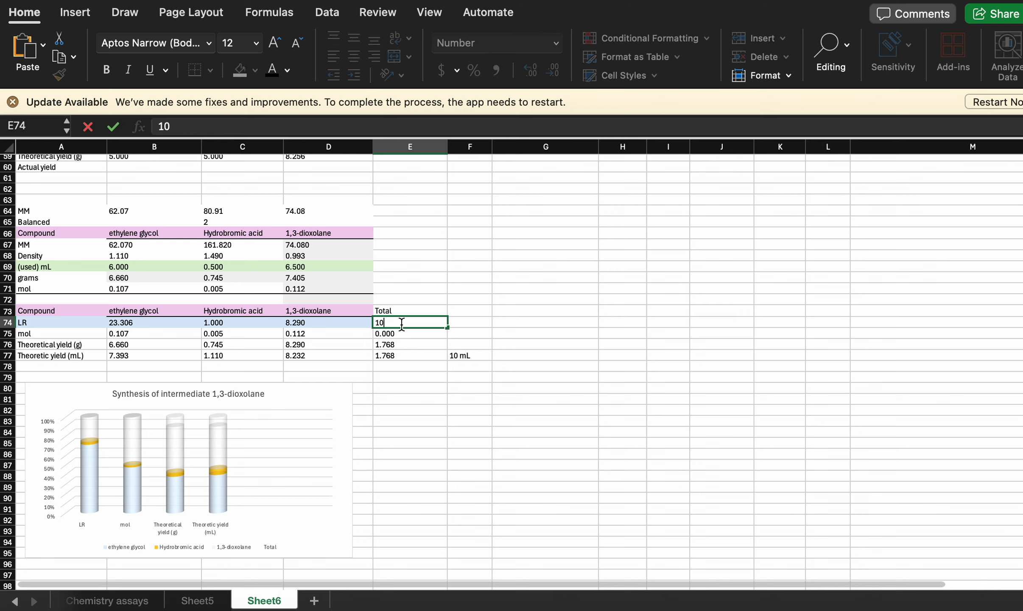
# - Enter the formula =10-D74 in the Total column's LR cell (E74), replacing the mistyped text
pyautogui.click(352, 319)
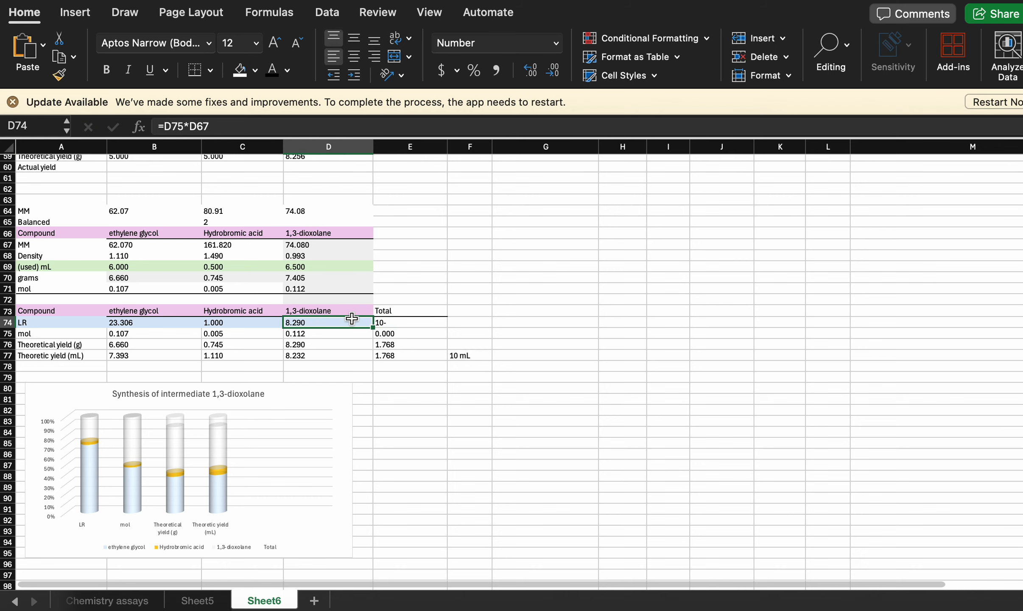
pyautogui.click(405, 323)
pyautogui.press('Delete')
pyautogui.write('=')
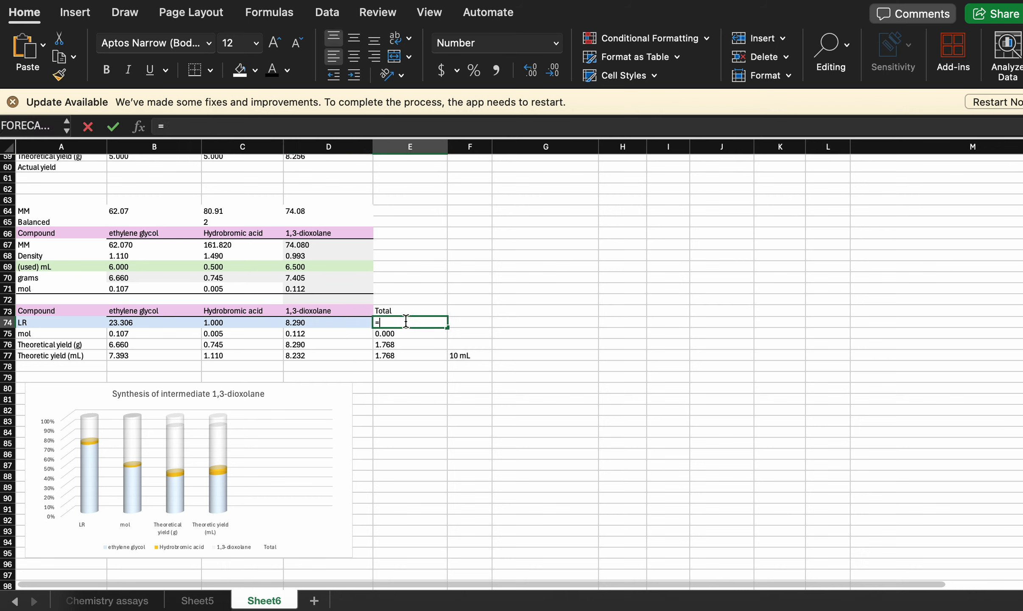
pyautogui.write('10-')
pyautogui.click(329, 323)
pyautogui.press('Return')
pyautogui.write('=10-')
# - Enter the formula =10-D75 in the Total column's mol cell (E75)
pyautogui.click(336, 336)
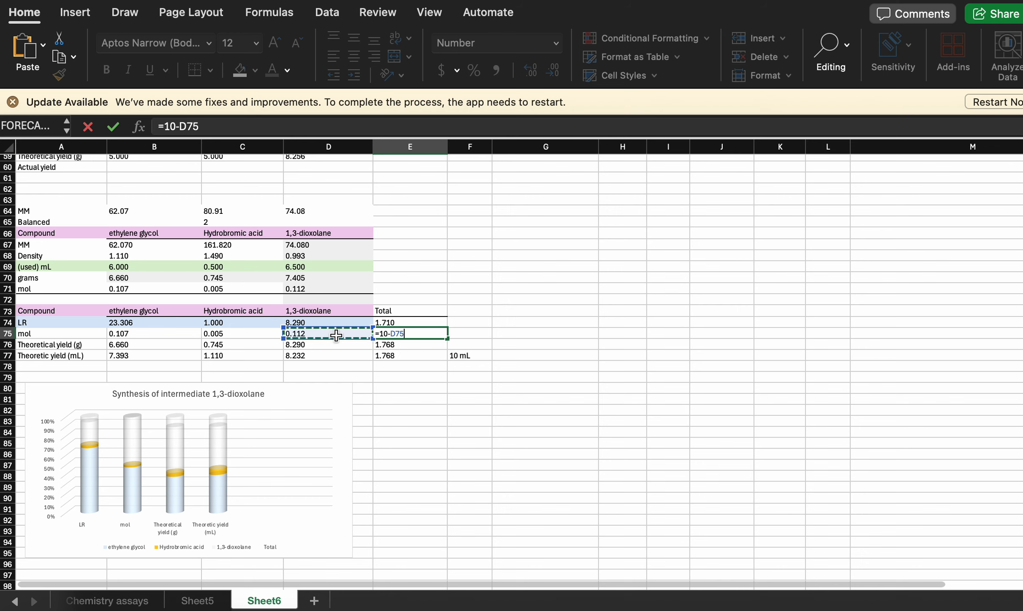
pyautogui.press('Return')
pyautogui.click(505, 342)
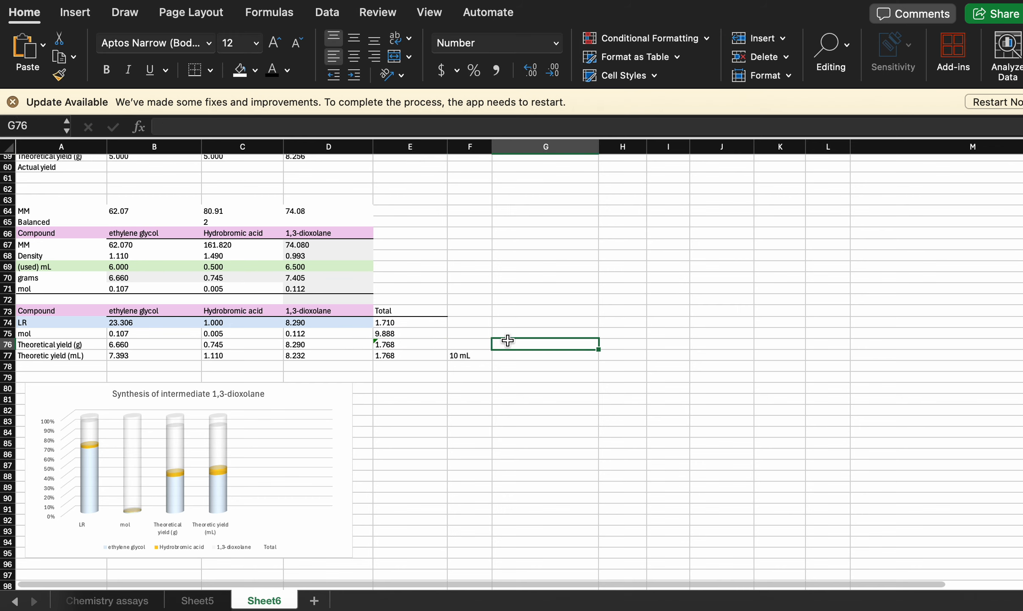
# - Check the Total column formulas and correct the Theoretical yield (g) total in E76 to =10-D76
pyautogui.click(389, 345)
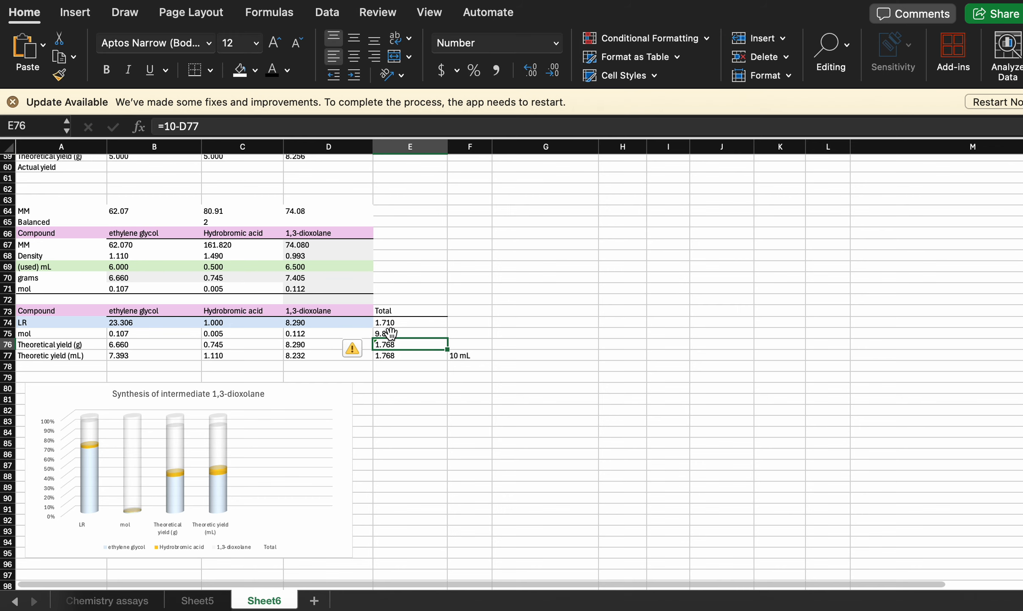
pyautogui.click(389, 334)
pyautogui.click(390, 322)
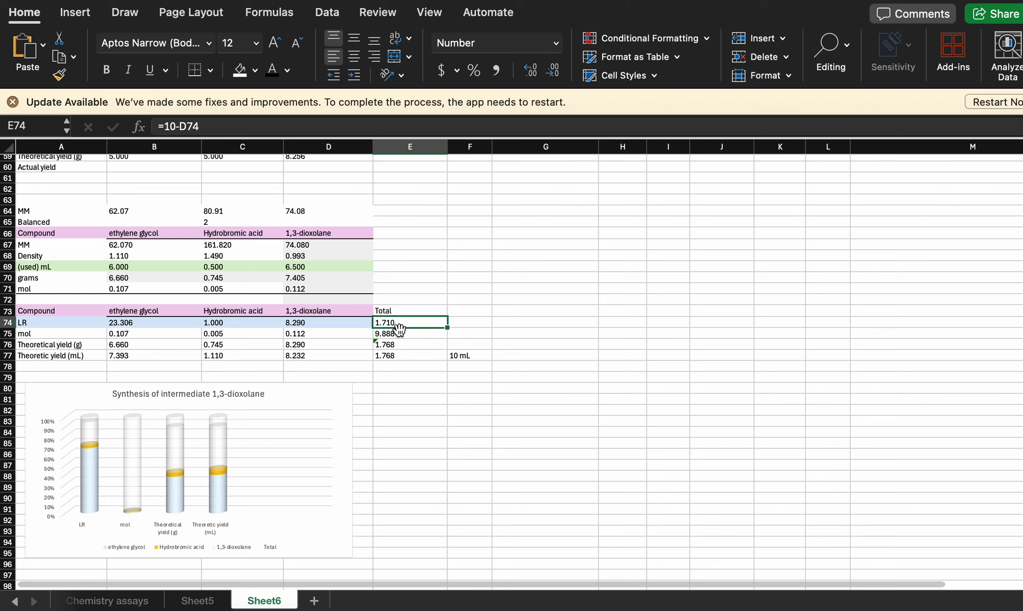
pyautogui.click(390, 334)
pyautogui.click(398, 354)
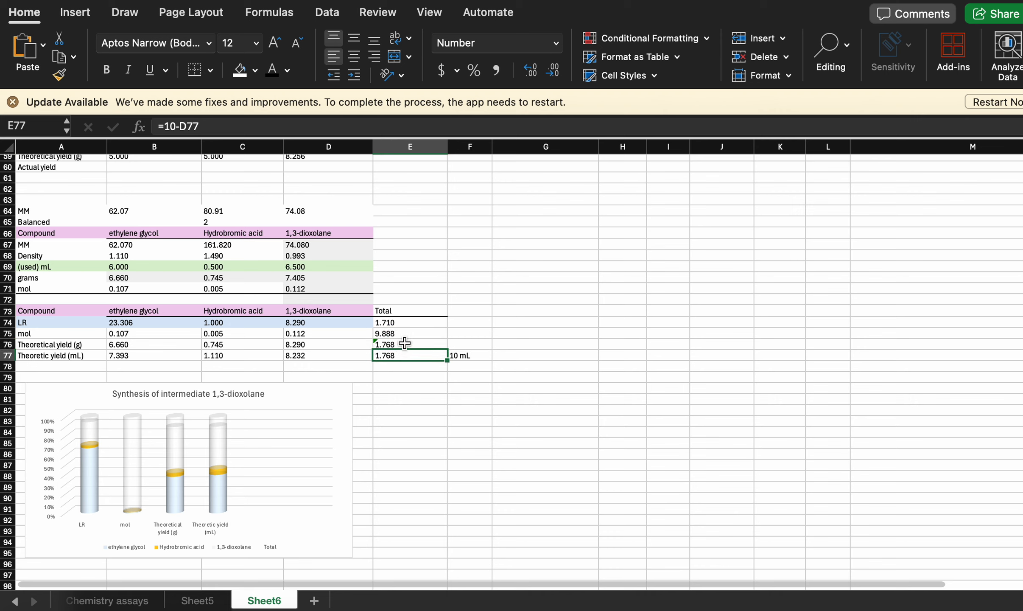
pyautogui.click(398, 344)
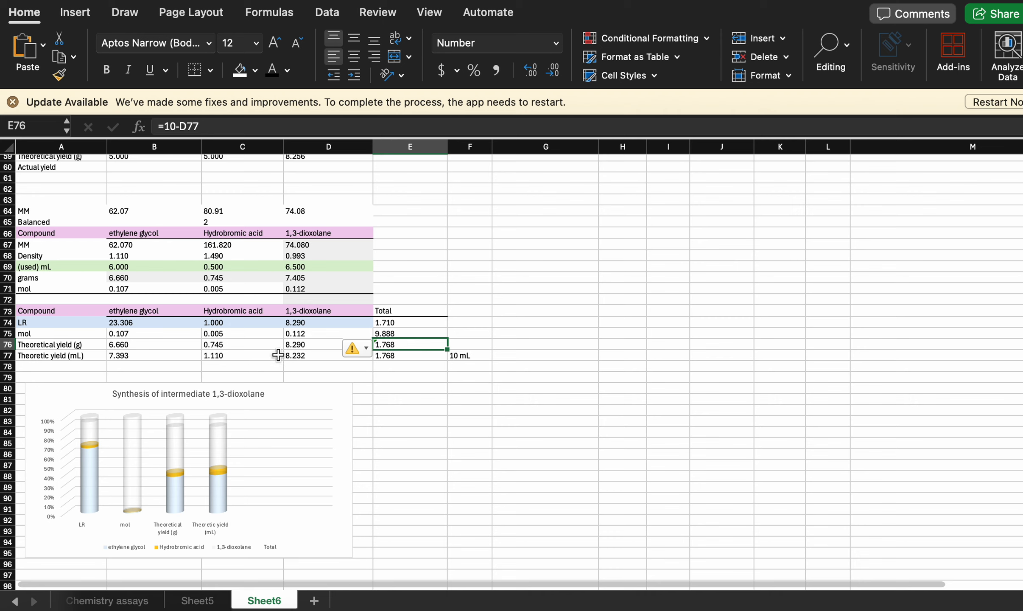
pyautogui.write('=')
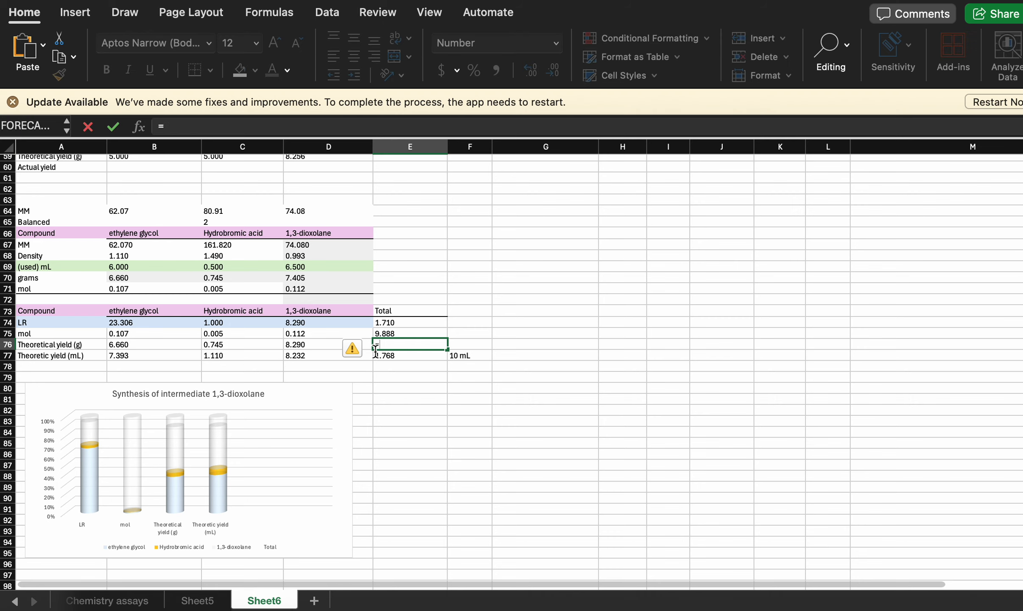
pyautogui.write('10-')
pyautogui.click(322, 344)
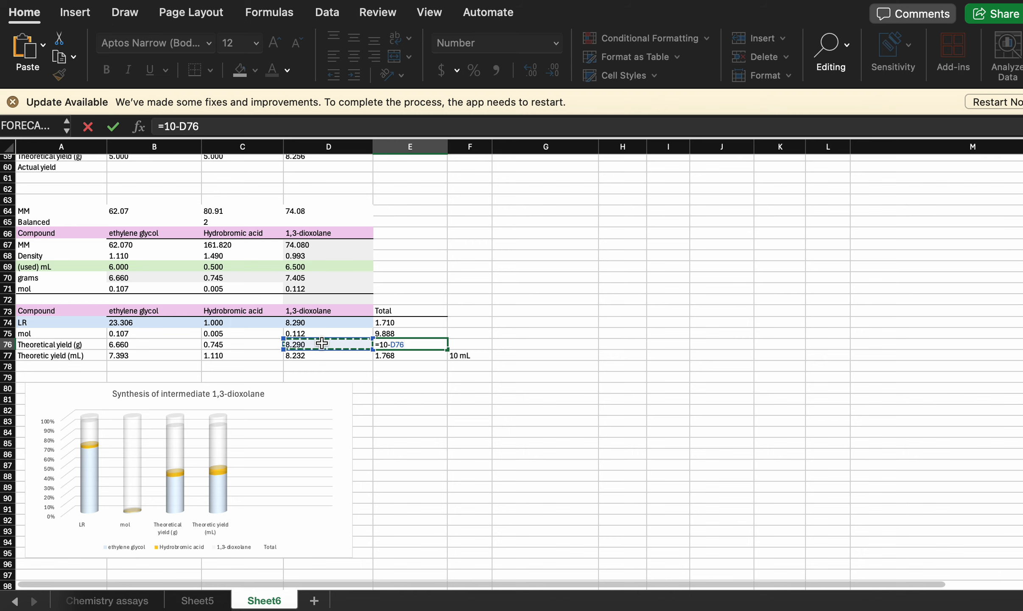
pyautogui.press('Return')
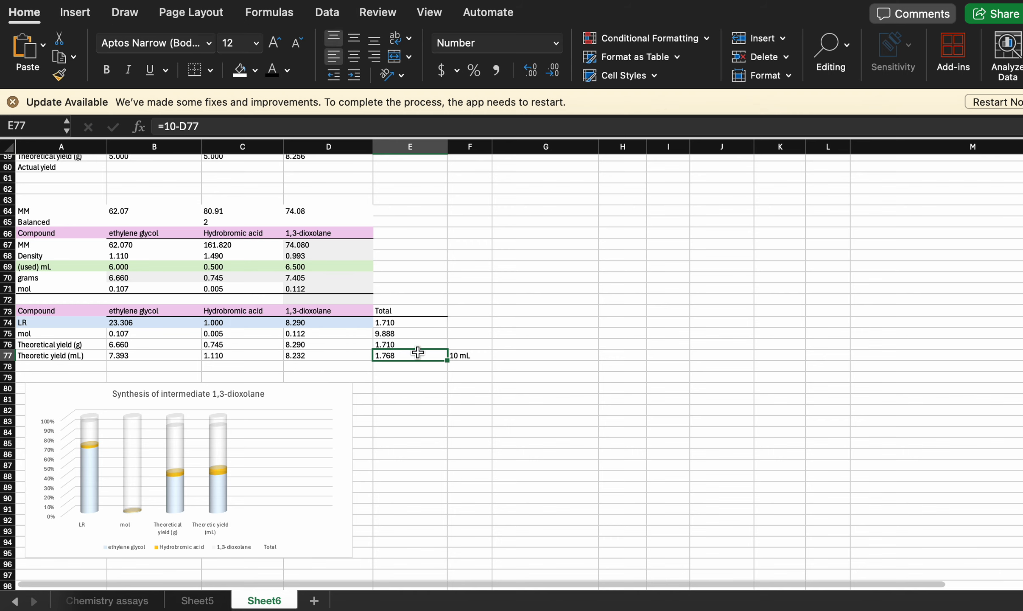
# - Delete the "10 mL" note beside the Theoretic yield (mL) total in F77
pyautogui.click(469, 355)
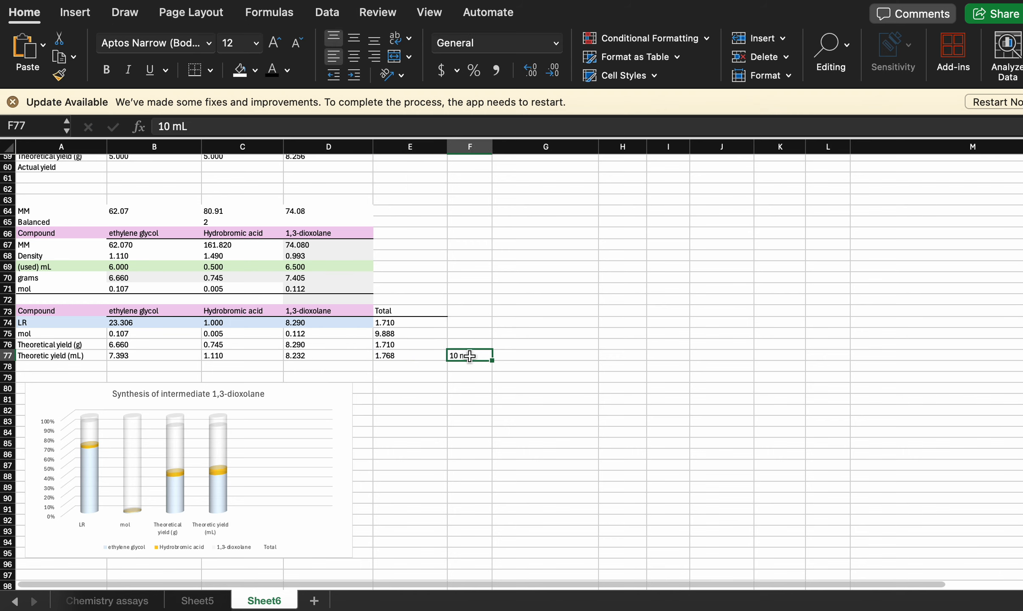
pyautogui.press('Delete')
pyautogui.click(461, 409)
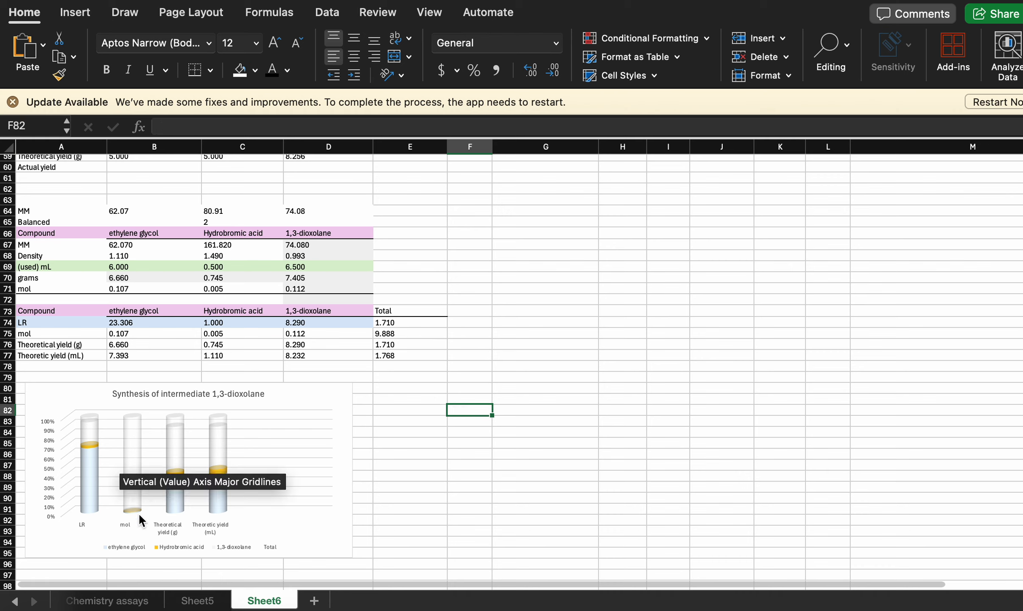
# - Enlarge the "Synthesis of intermediate 1,3-dioxolane" chart so it spans about columns A to G and rows 80 to 106
pyautogui.click(132, 450)
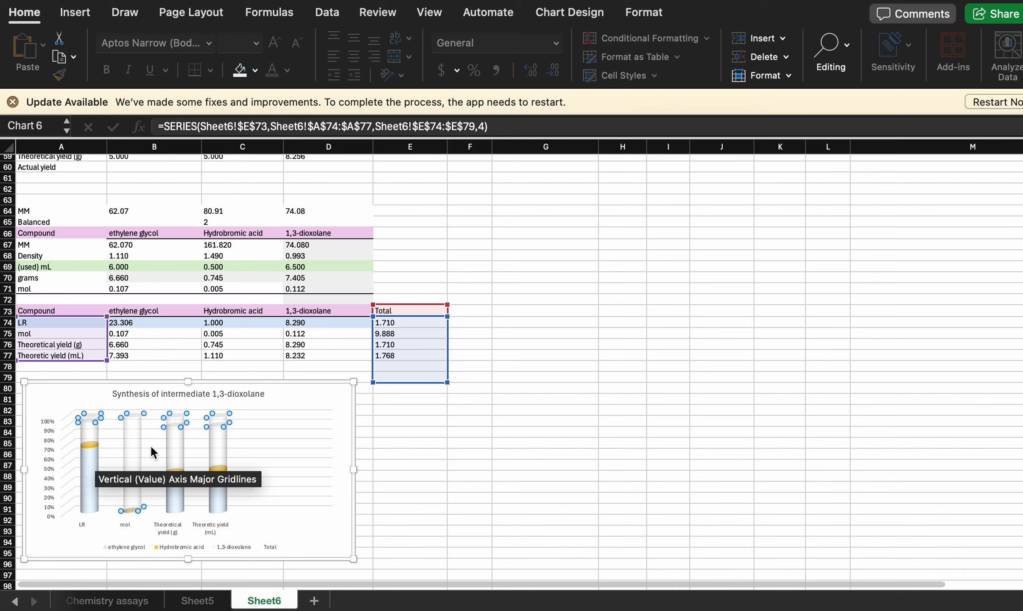
pyautogui.click(331, 529)
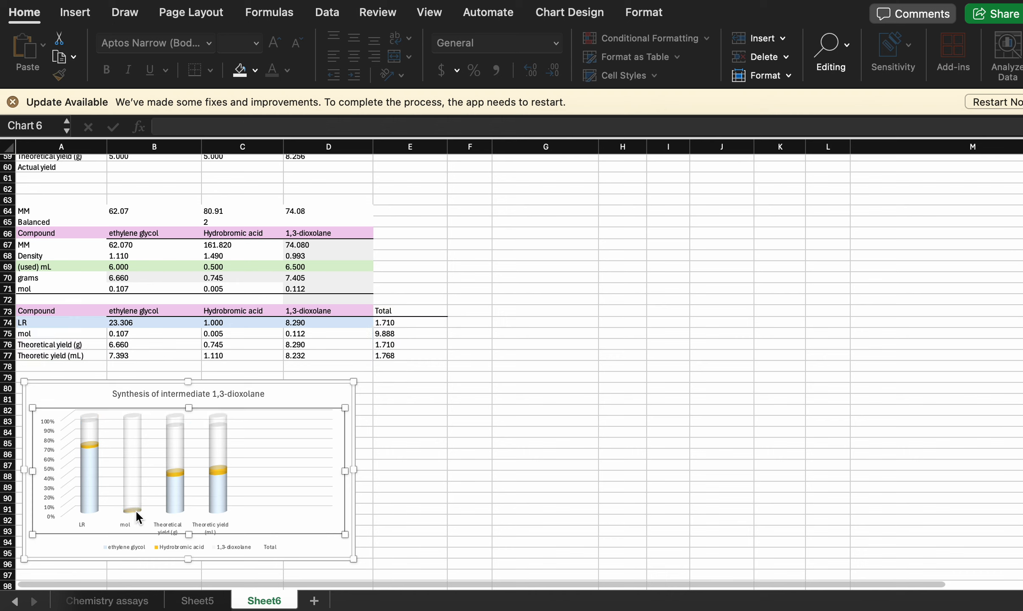
pyautogui.moveTo(354, 559); pyautogui.dragTo(519, 586)
pyautogui.scroll(-3, 440, 447)
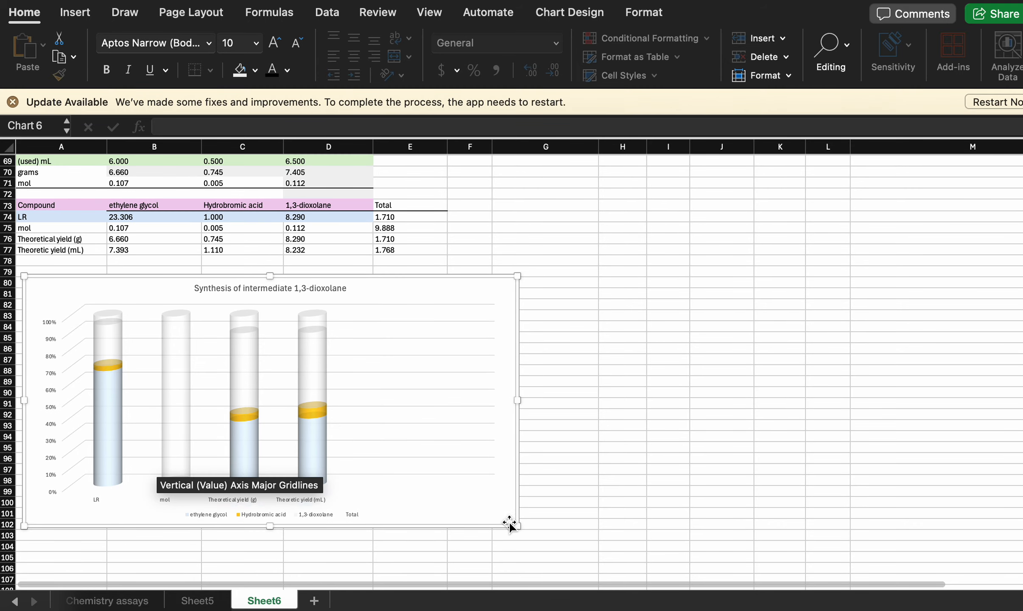
pyautogui.moveTo(520, 526); pyautogui.dragTo(551, 575)
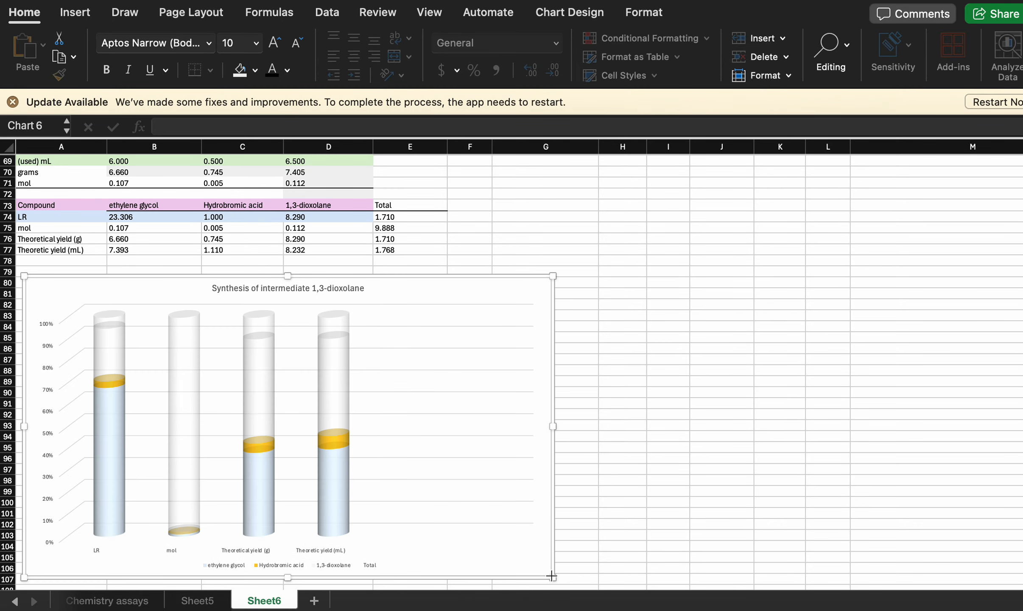
# - Copy the 1,3-dioxolane LR cell (D74) with its formatting into D78 below the table
pyautogui.click(259, 385)
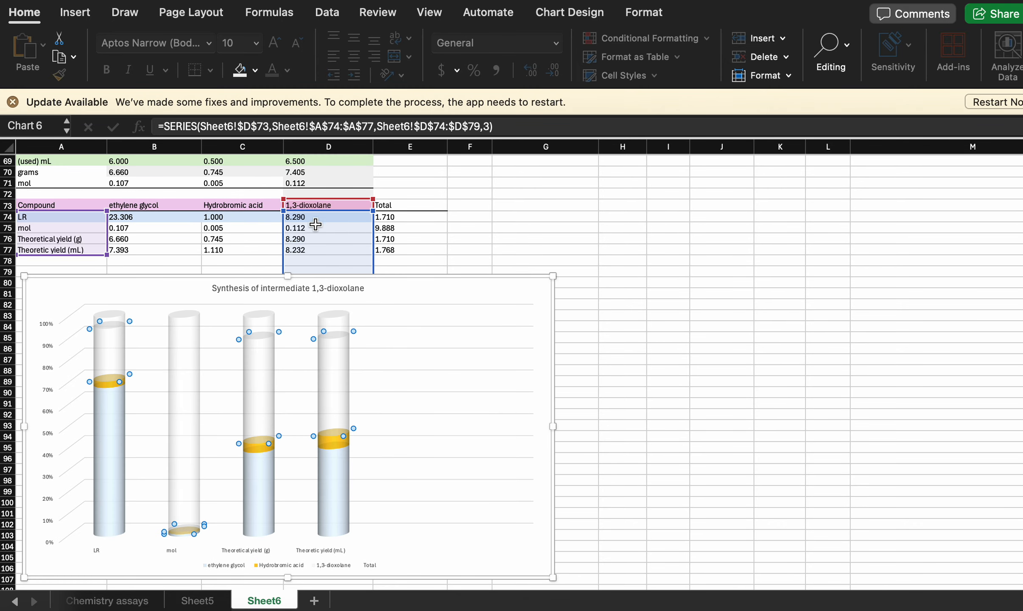
pyautogui.moveTo(256, 372)
pyautogui.click(337, 219)
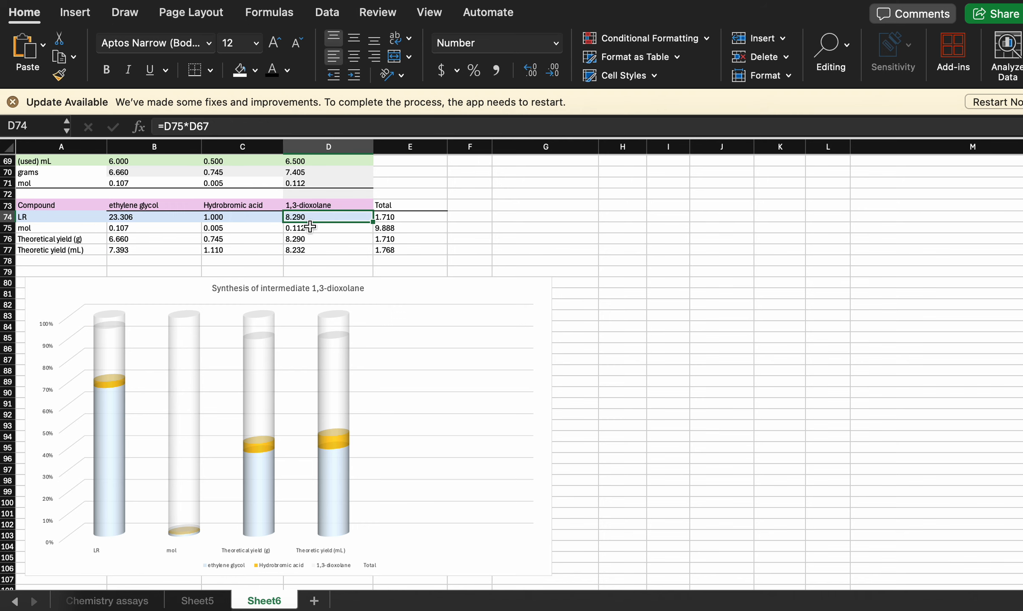
pyautogui.scroll(-3, 345, 237)
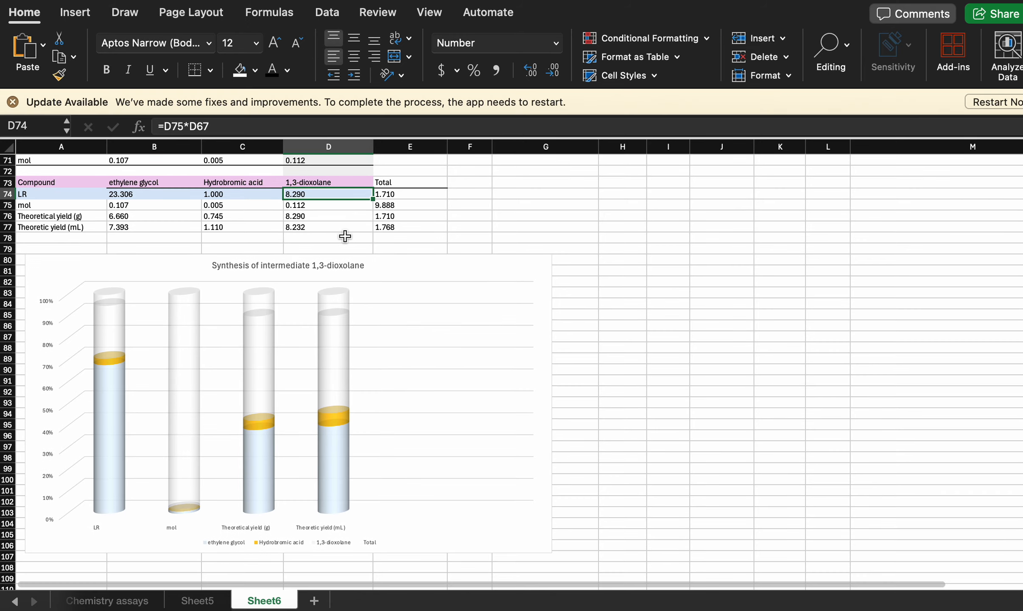
pyautogui.press('cmd+c')
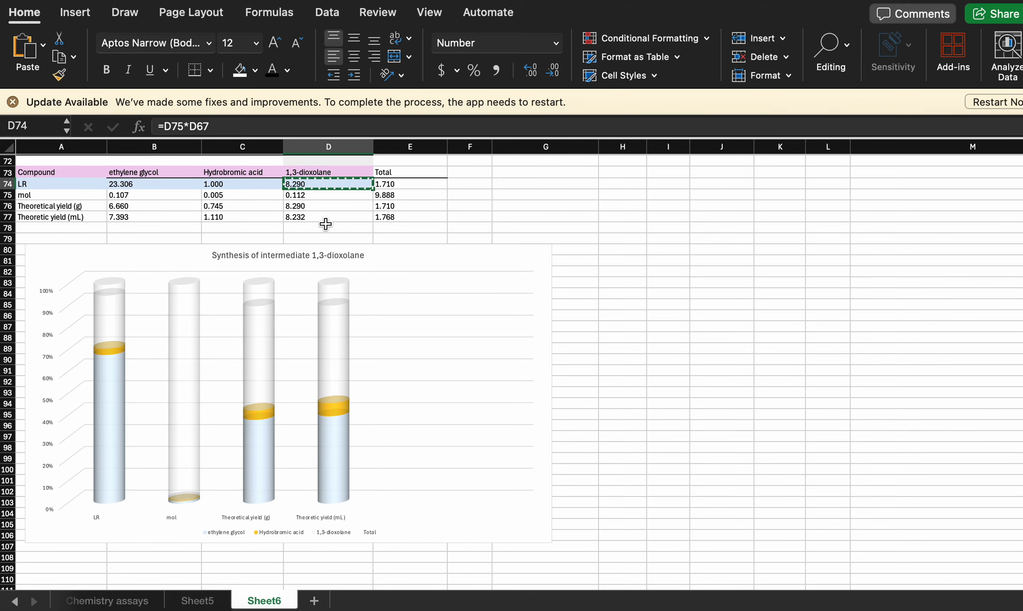
pyautogui.click(329, 227)
pyautogui.press('cmd+v')
# - Fill D78 and E78 with the Theoretic yield (mL) values of 1,3-dioxolane and Total from row 77
pyautogui.click(395, 230)
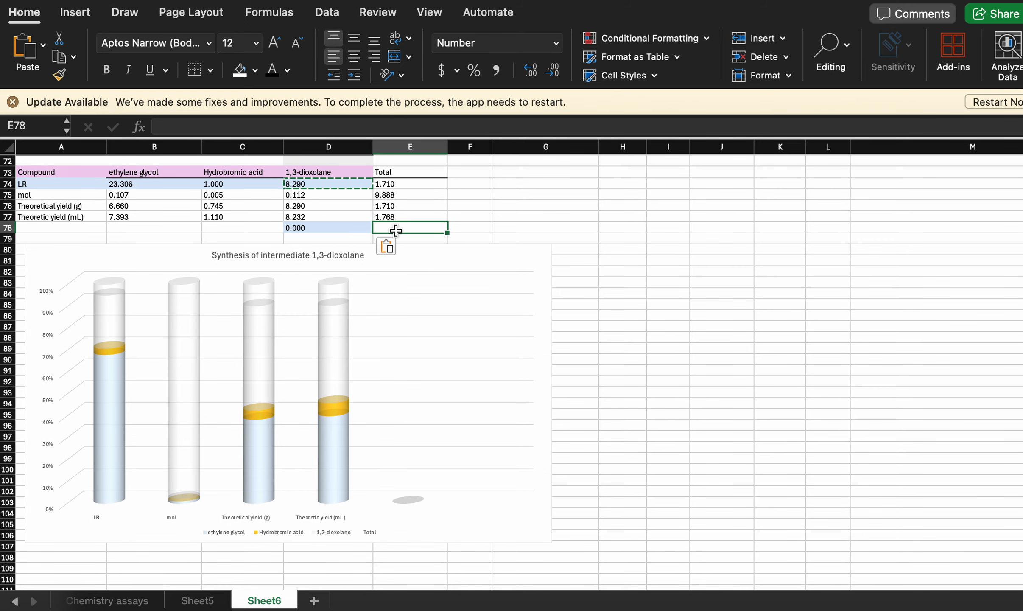
pyautogui.write('=')
pyautogui.click(392, 216)
pyautogui.press('Return')
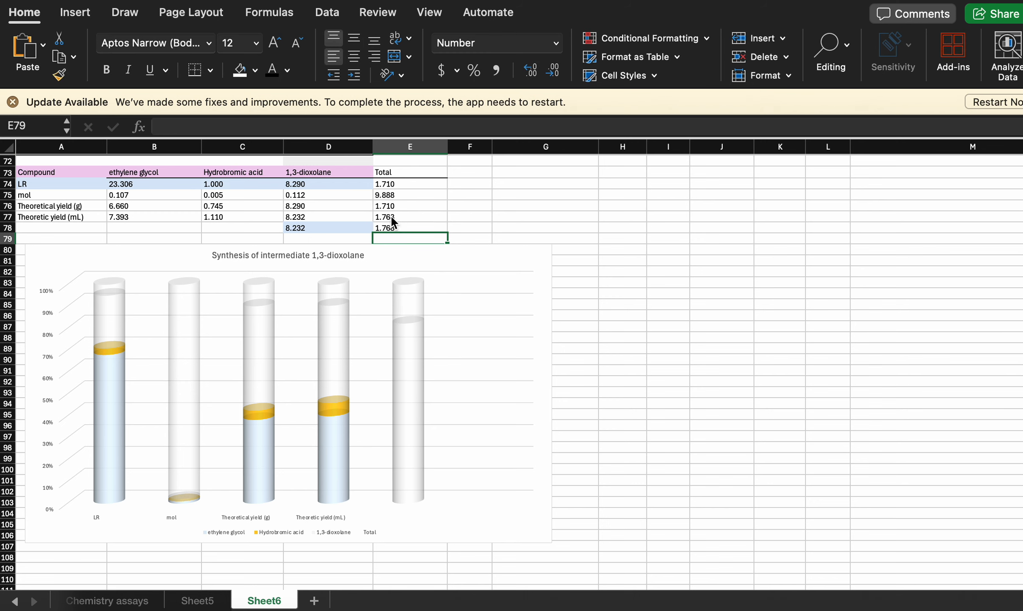
# - Move the chart down to start at about row 93, leaving empty rows below the table
pyautogui.scroll(-3, 392, 218)
pyautogui.moveTo(443, 216); pyautogui.dragTo(442, 356)
pyautogui.scroll(5, 373, 228)
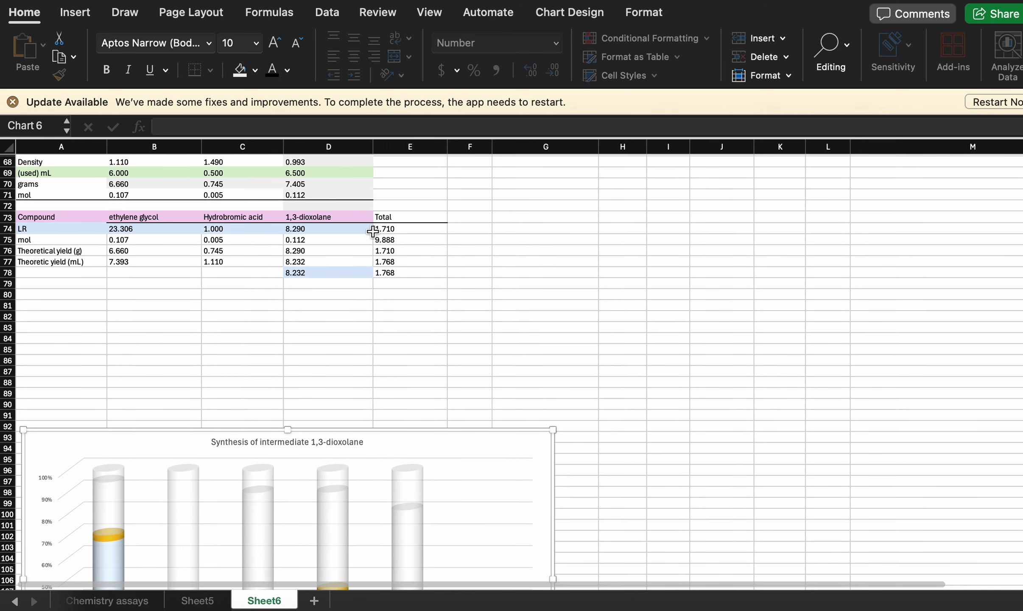
# - Label row 78 as "mL Product" in column A
pyautogui.click(176, 281)
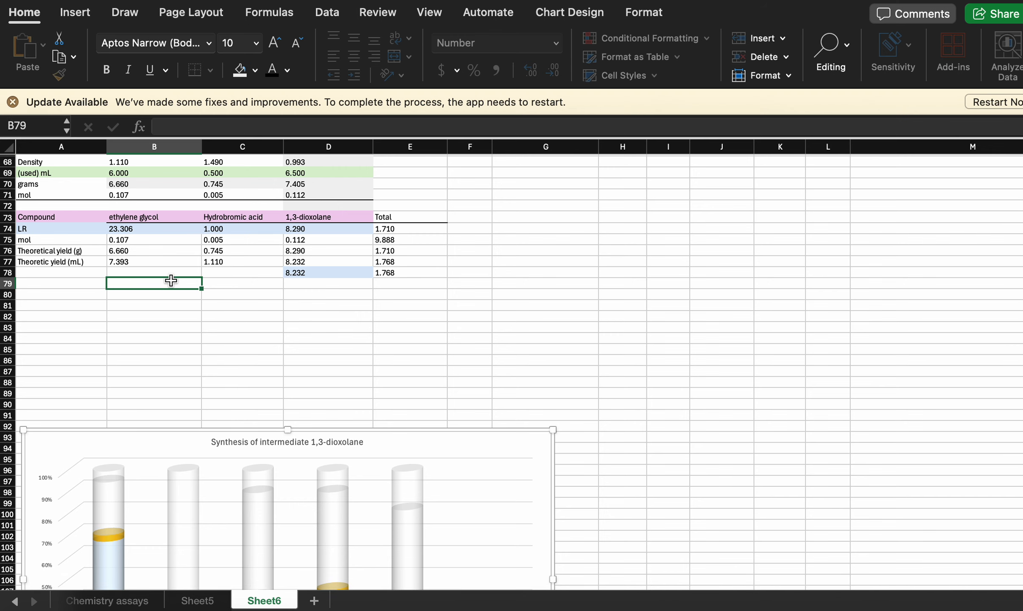
pyautogui.click(86, 271)
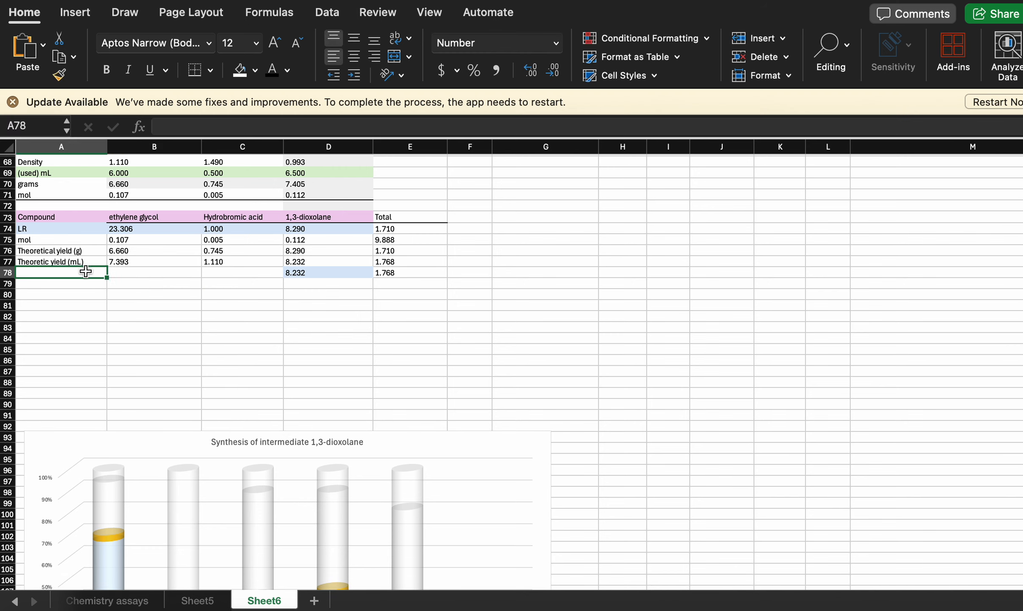
pyautogui.write('mL')
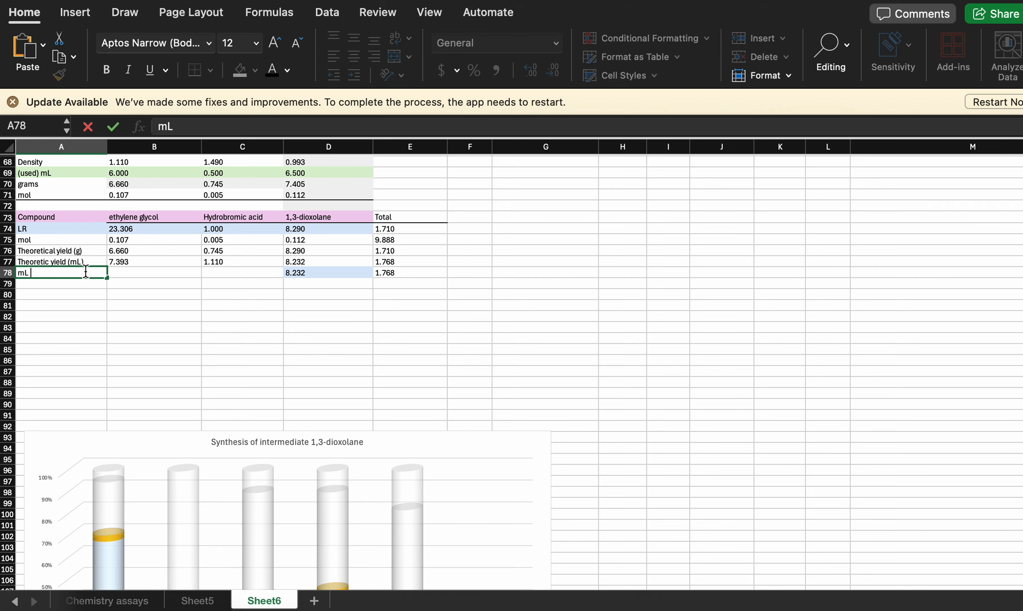
pyautogui.write(' Product')
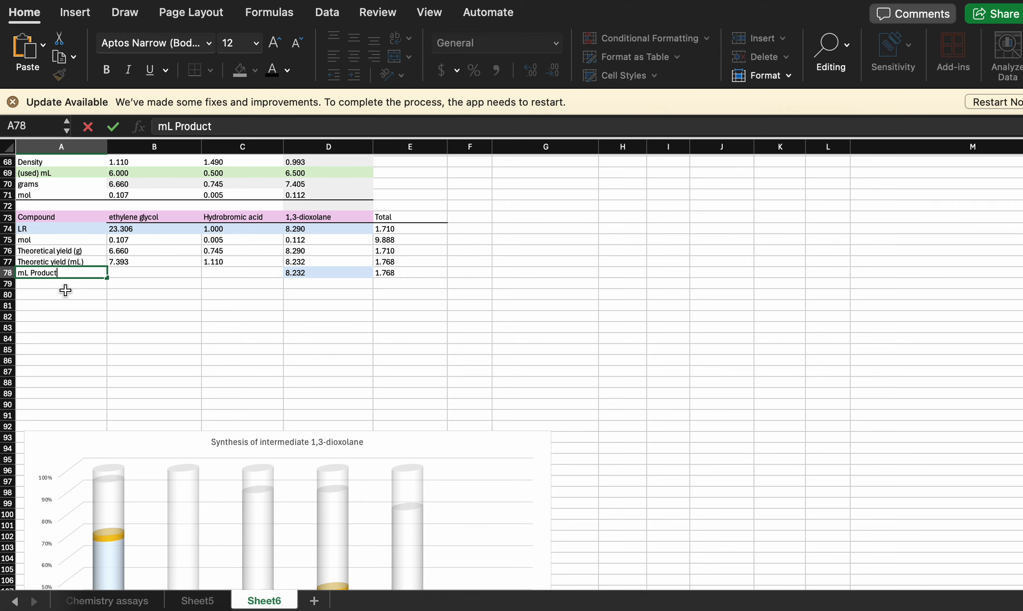
pyautogui.press('Return')
# - Label row 79 as "mL Acid" in column A, with a space between the two words
pyautogui.write('mL')
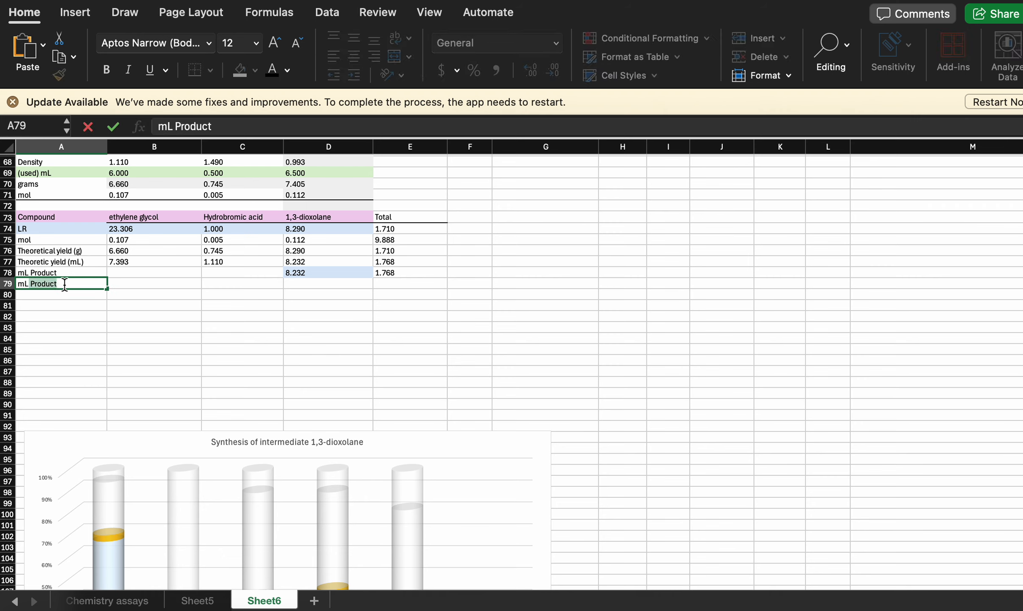
pyautogui.write(' Acid')
pyautogui.press('Return')
pyautogui.click(32, 285)
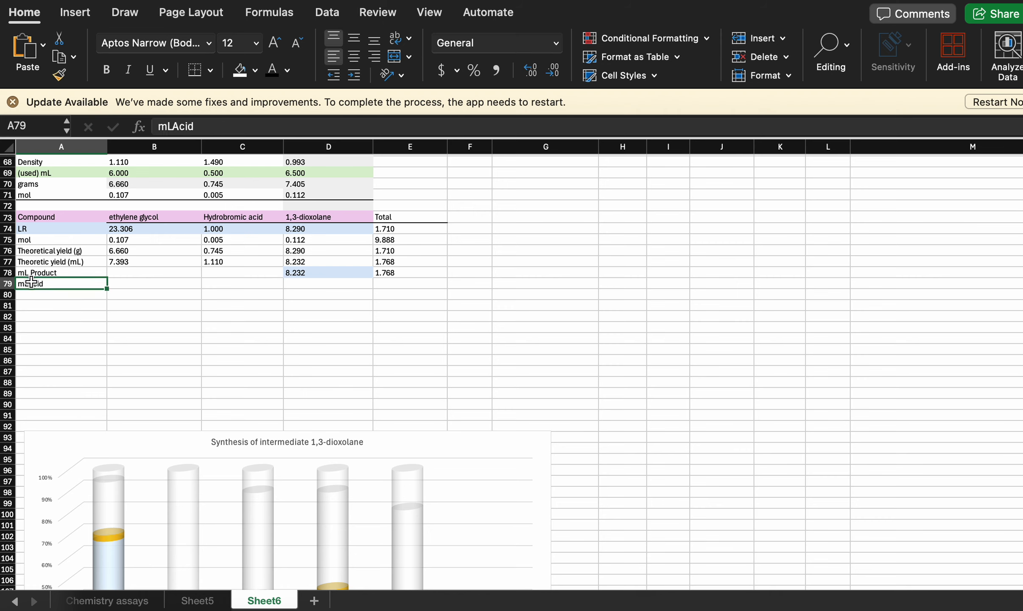
pyautogui.click(175, 126)
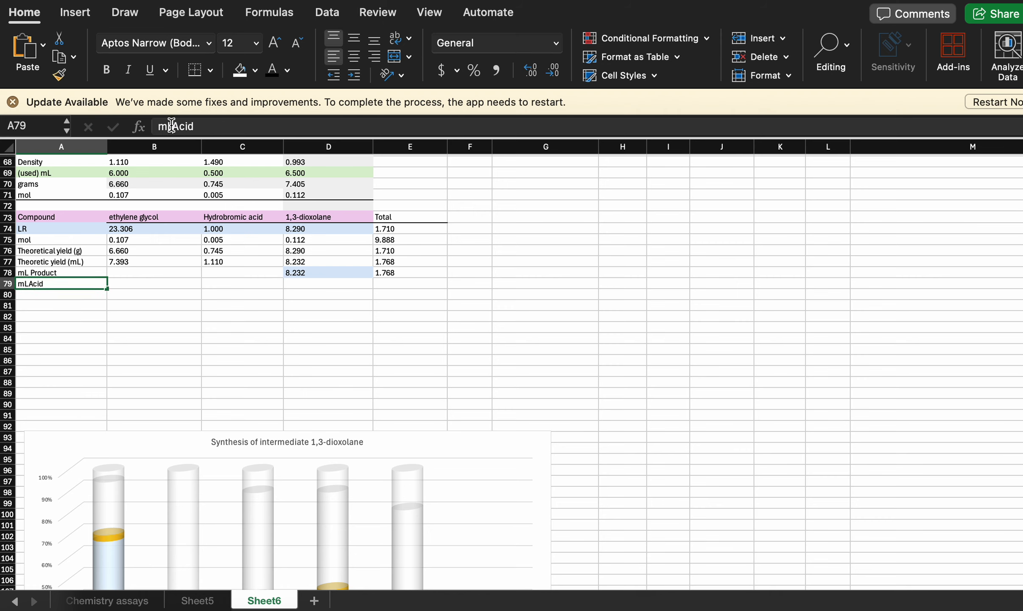
pyautogui.click(47, 293)
# - Label row 80 as "mL Reagent" in column A
pyautogui.write('mL')
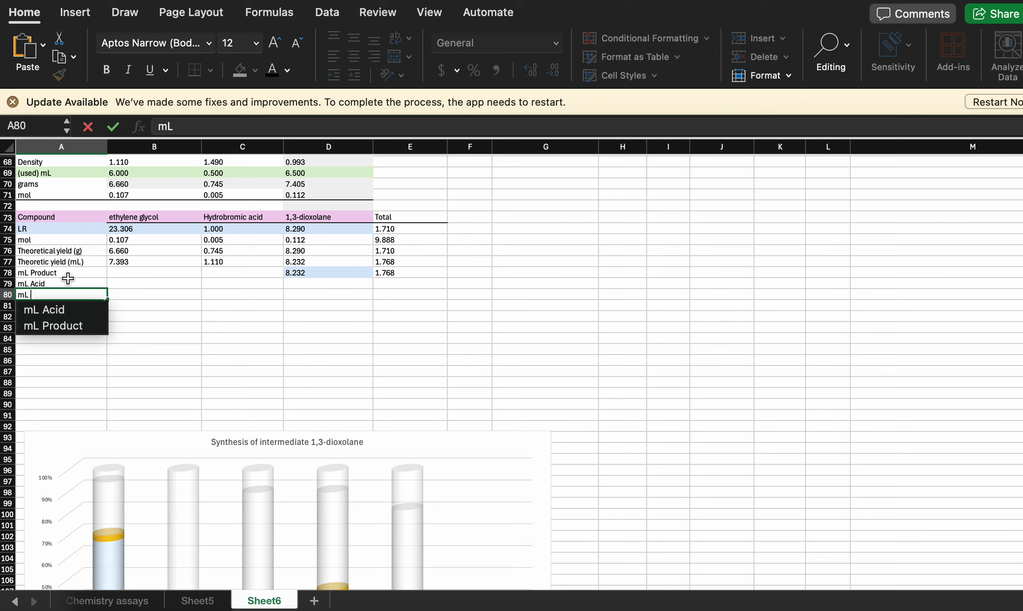
pyautogui.write(' R')
pyautogui.press('BackSpace')
pyautogui.write('Reagen')
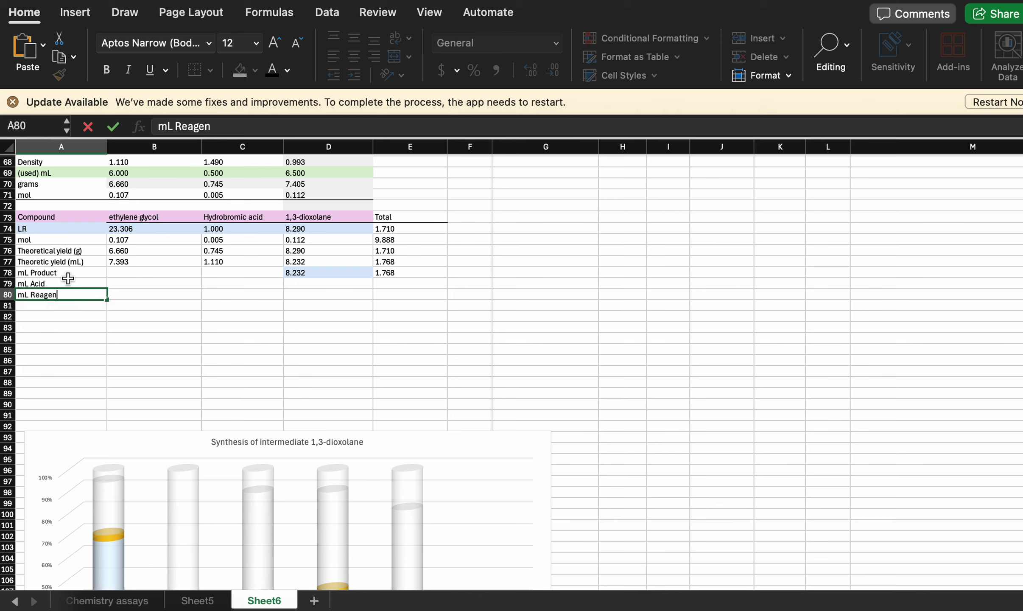
pyautogui.write('t')
pyautogui.click(102, 338)
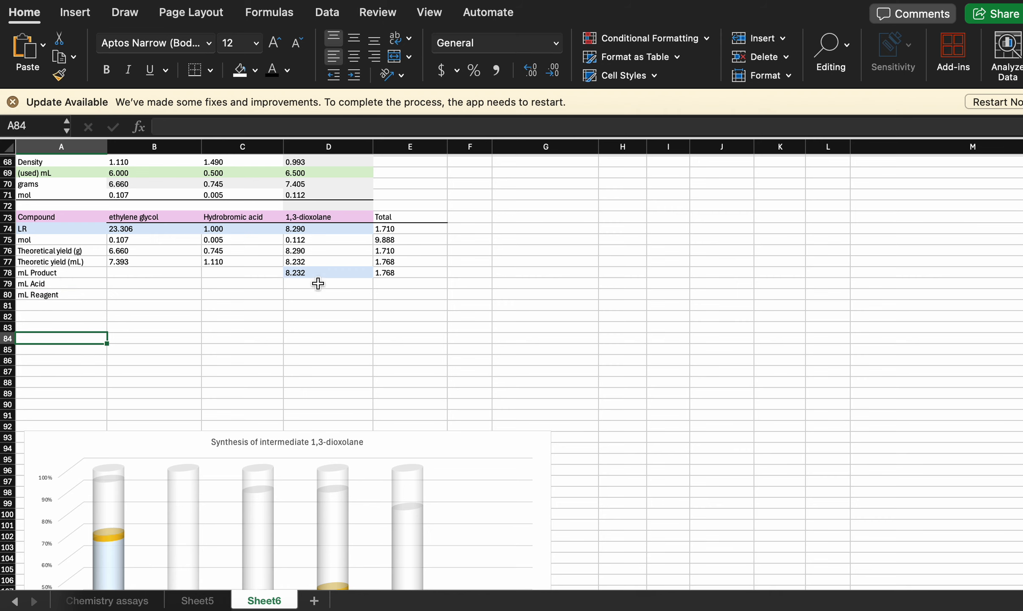
# - Fill the mL Reagent cell B80 with a reference to the ethylene glycol theoretical yield in mL, =B77
pyautogui.click(151, 294)
pyautogui.scroll(3, 151, 294)
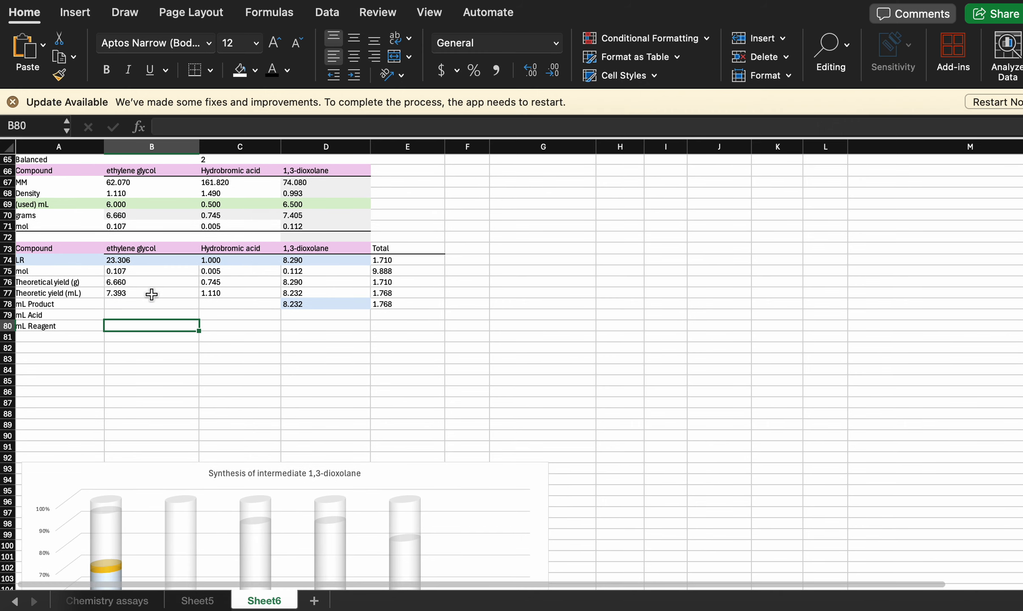
pyautogui.scroll(3, 151, 294)
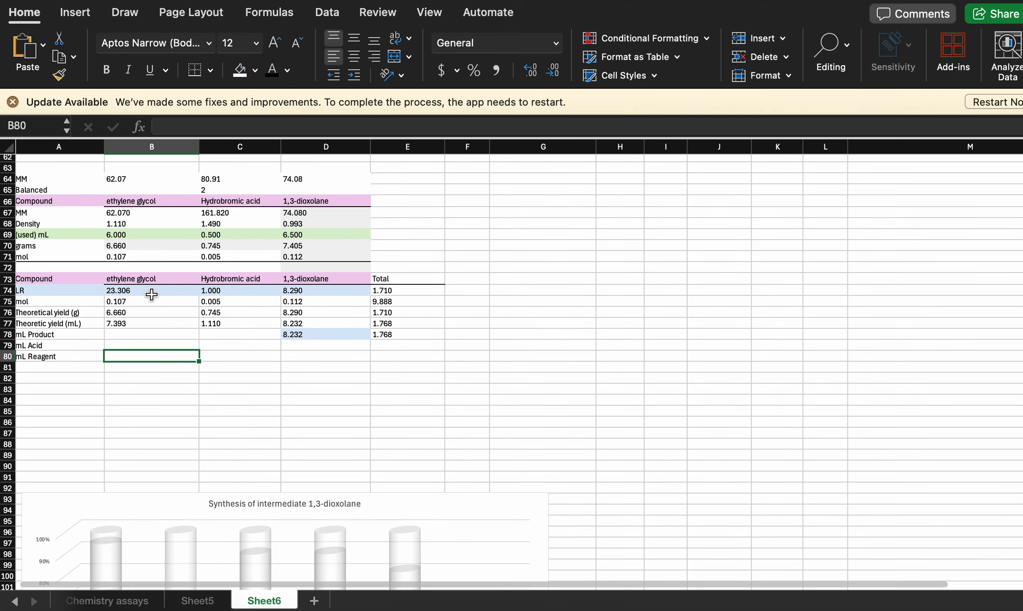
pyautogui.write('=')
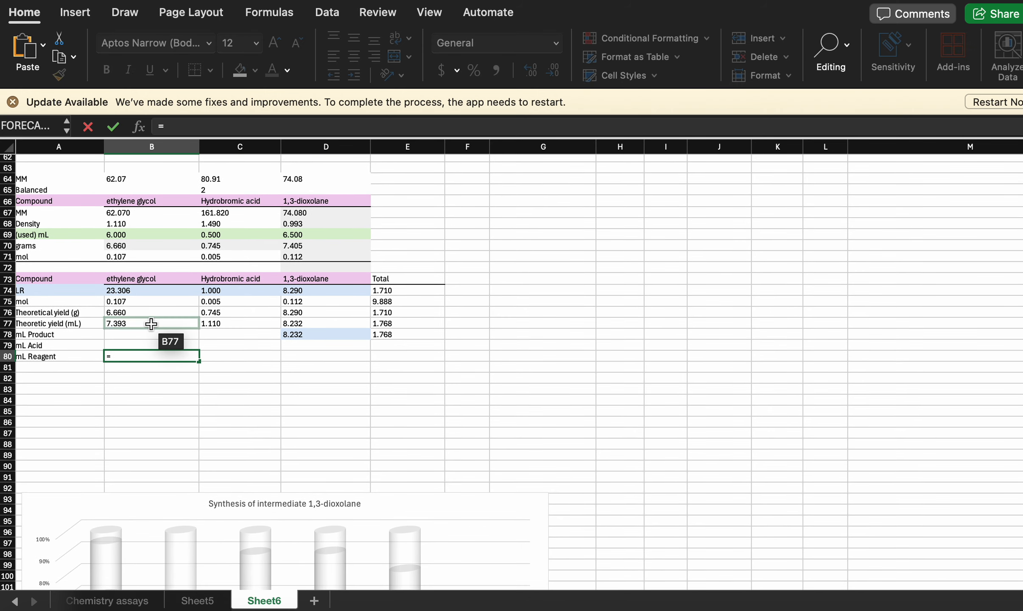
pyautogui.click(130, 325)
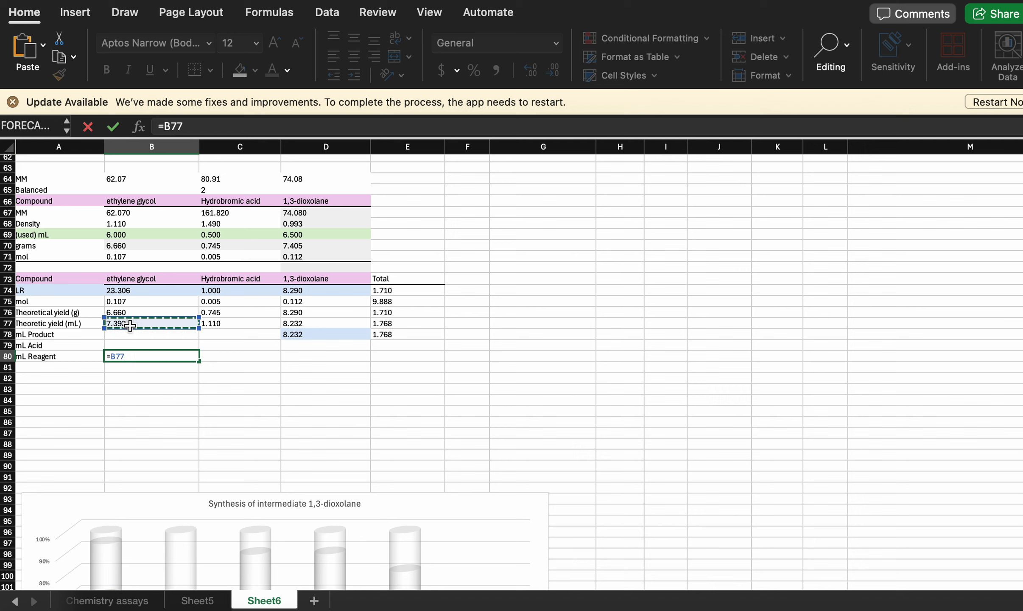
pyautogui.press('Return')
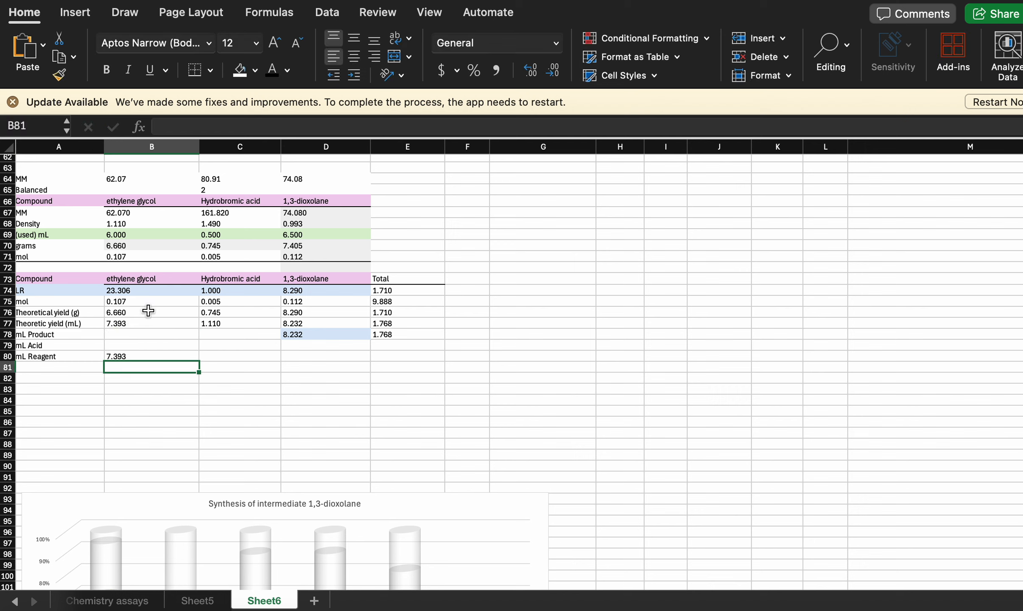
# - Fill the mL Acid cell C79 with a reference to the Hydrobromic acid theoretical yield in mL, =C77
pyautogui.click(229, 345)
pyautogui.scroll(3, 230, 348)
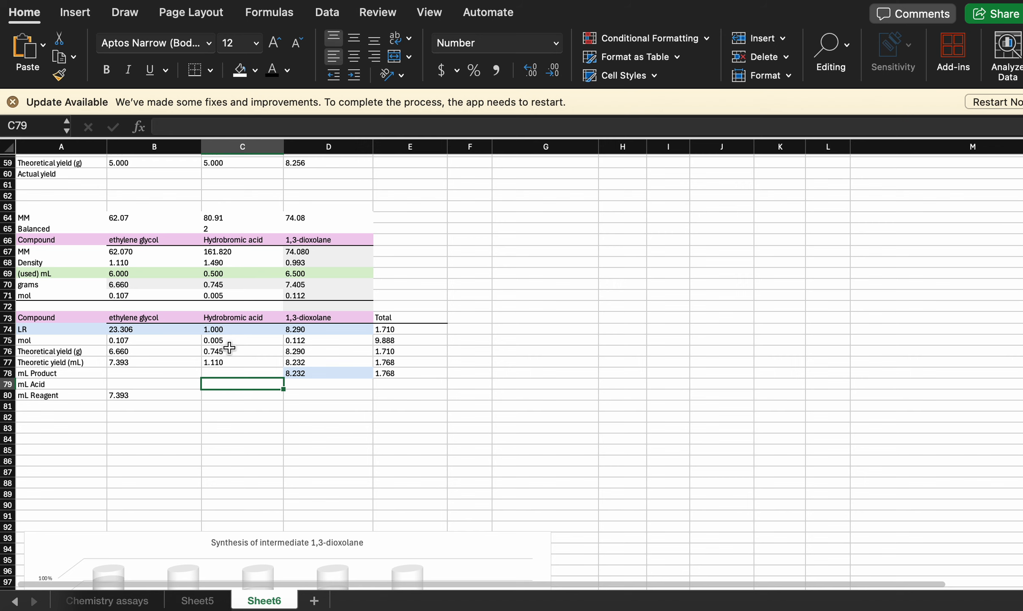
pyautogui.write('=')
pyautogui.click(223, 360)
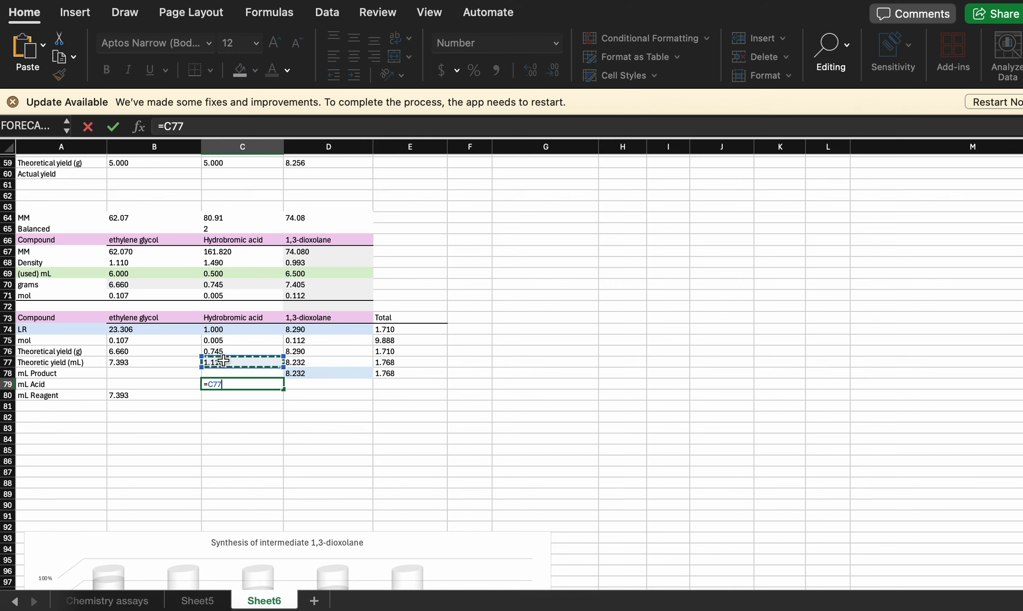
pyautogui.press('Return')
pyautogui.scroll(-8, 448, 433)
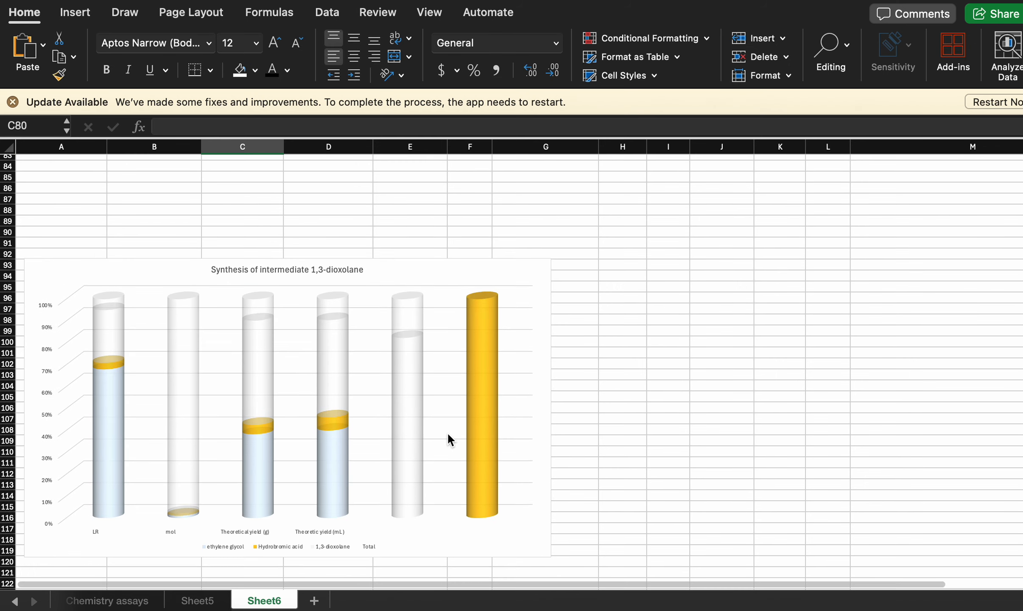
pyautogui.scroll(6, 346, 272)
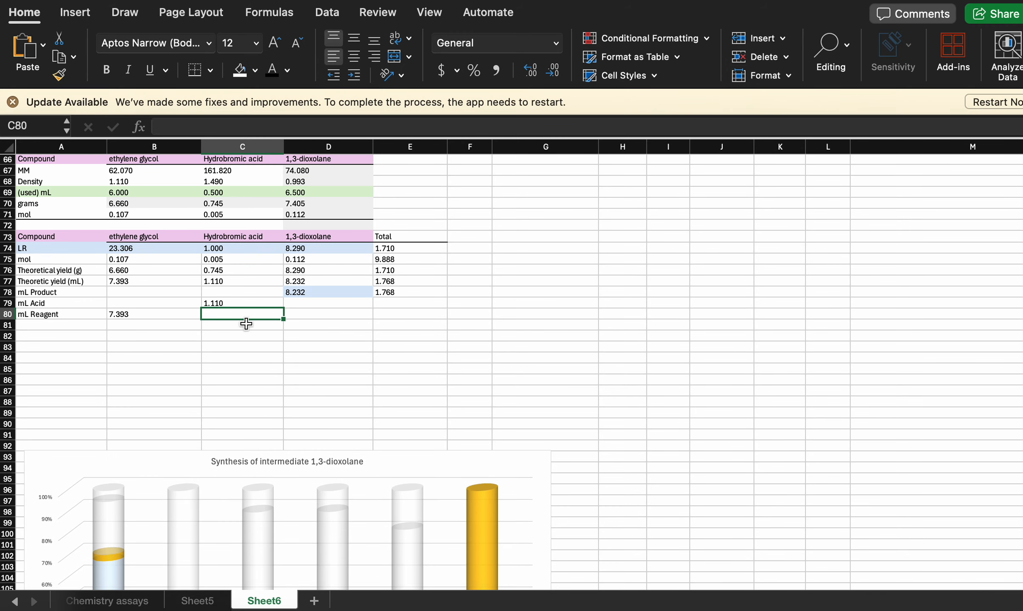
# - Calculate the mL Acid total in E79 with the formula =10-C79, following the pattern of the totals above
pyautogui.click(383, 301)
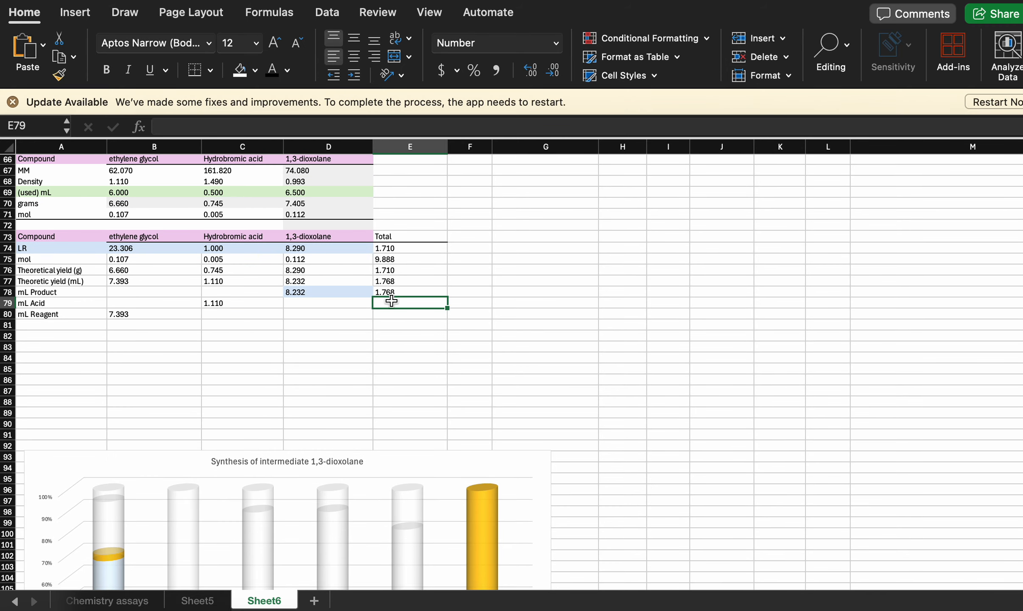
pyautogui.click(404, 262)
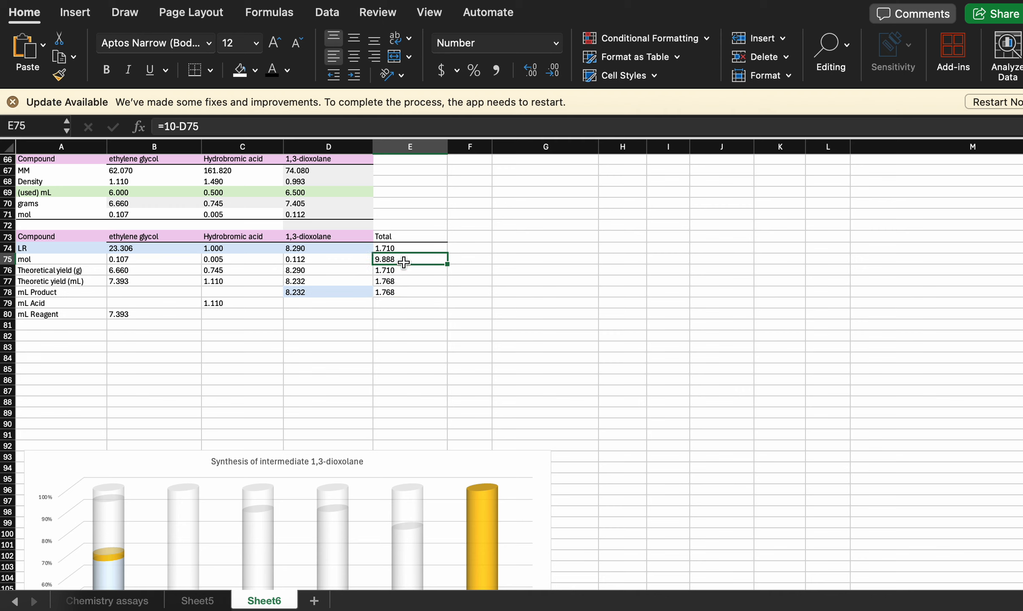
pyautogui.click(398, 292)
pyautogui.click(392, 307)
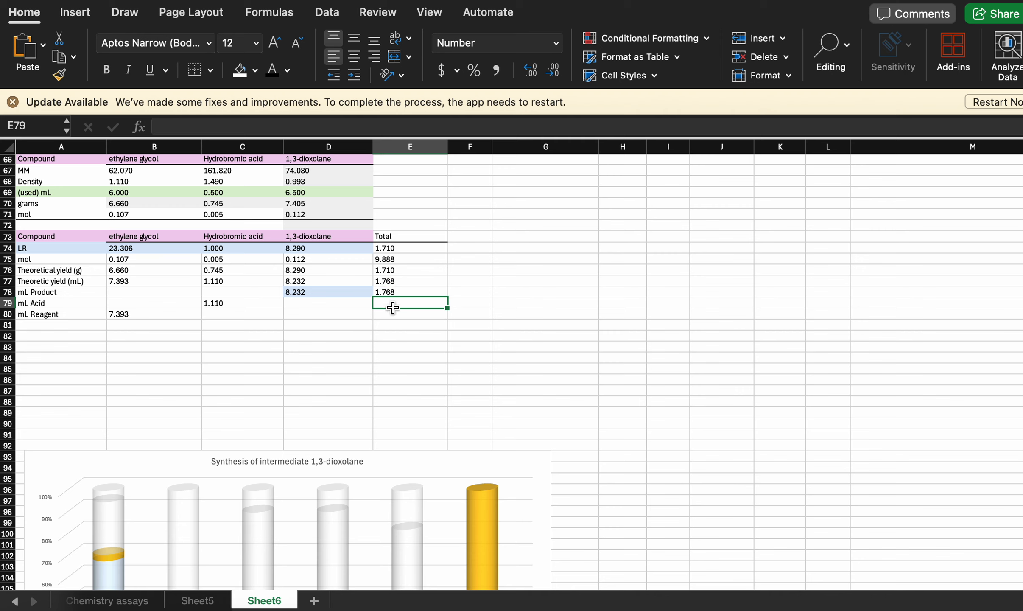
pyautogui.write('=')
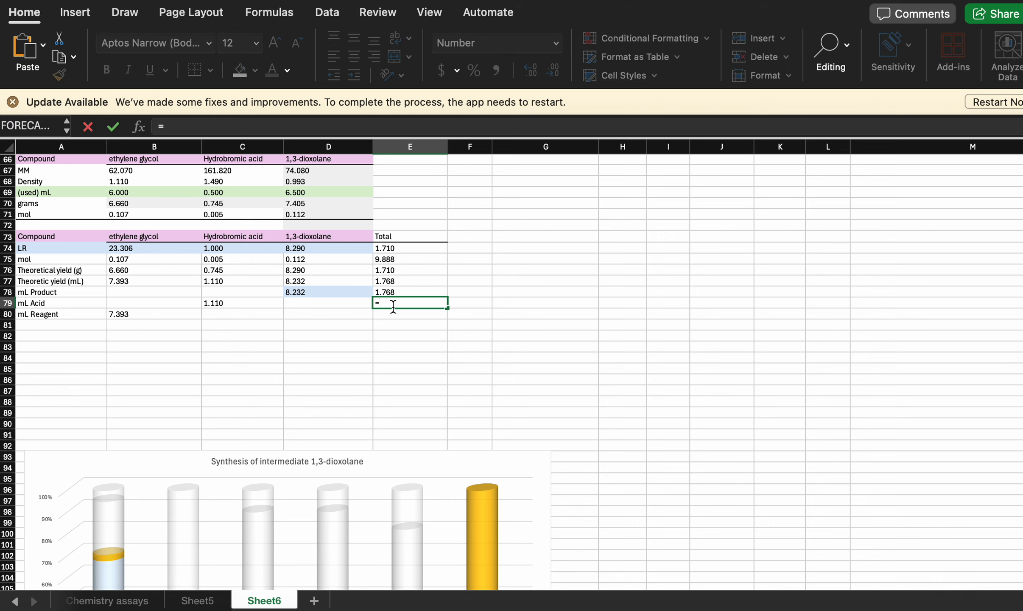
pyautogui.write('10-')
pyautogui.scroll(2, 239, 303)
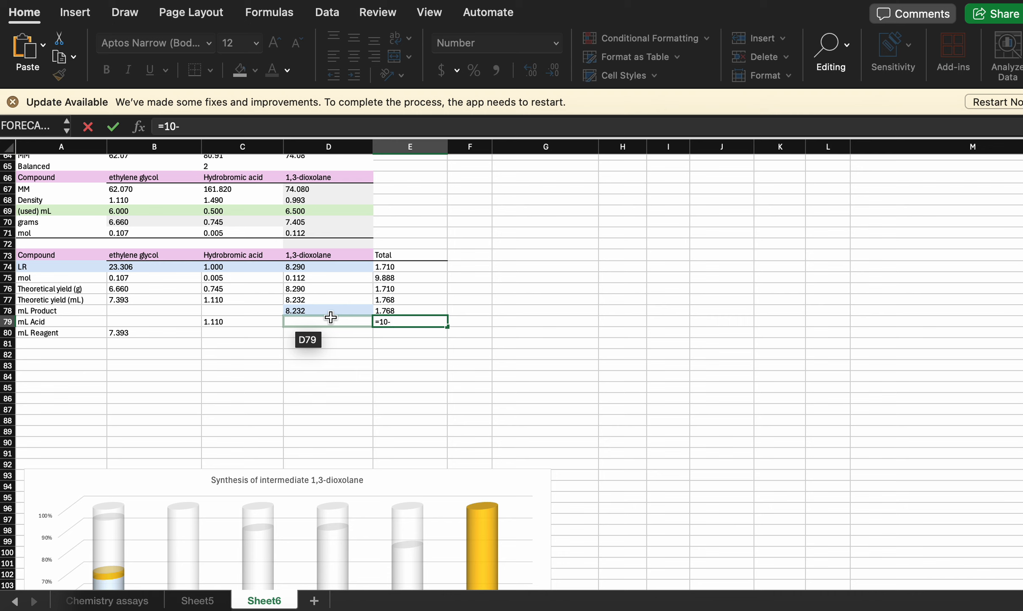
pyautogui.click(268, 323)
pyautogui.press('Return')
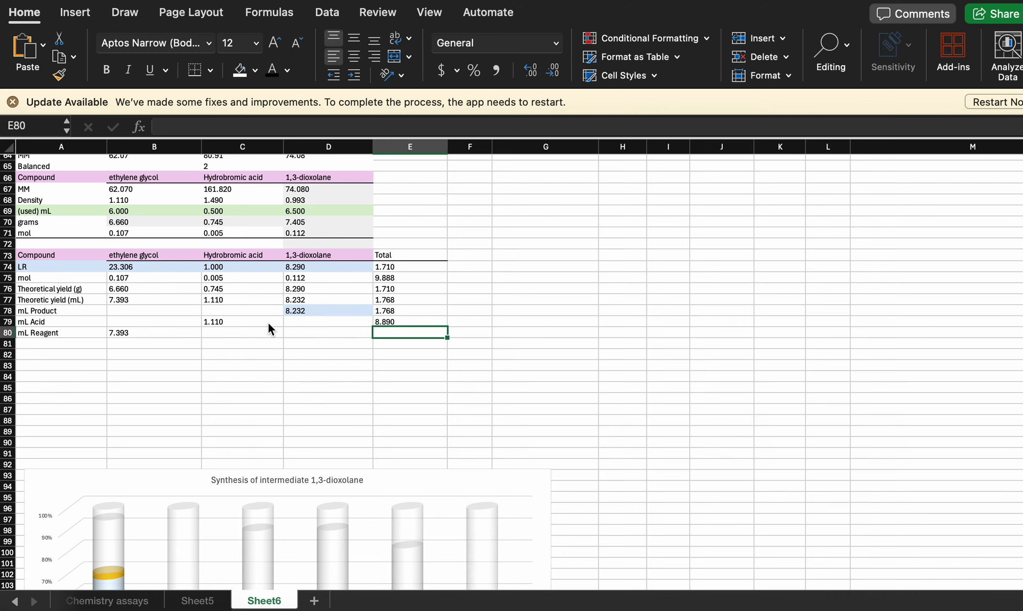
# - Calculate the mL Reagent total in E80 with the formula =10-B80
pyautogui.write('=10-')
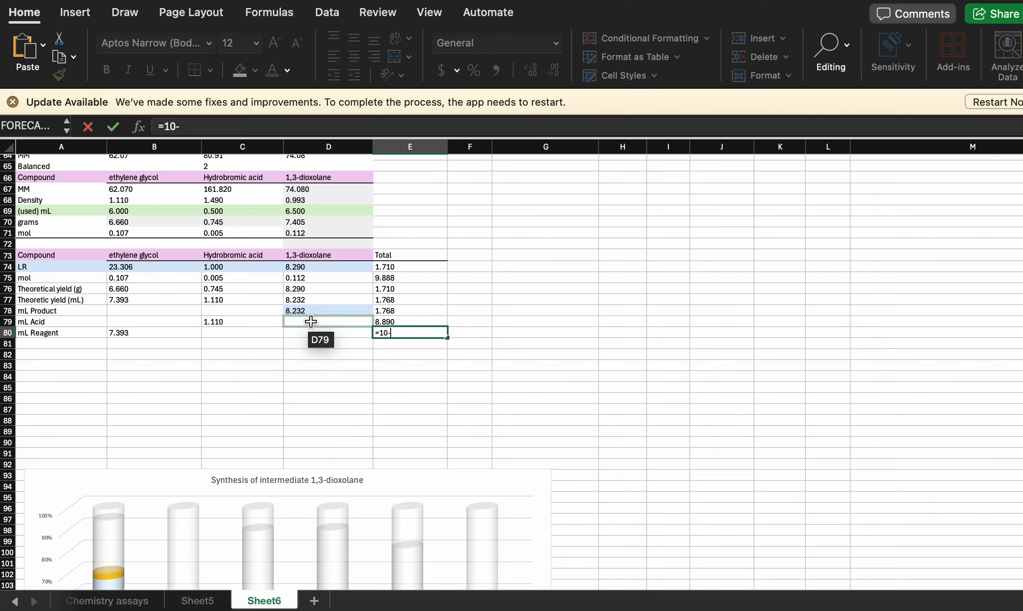
pyautogui.click(156, 333)
pyautogui.press('Return')
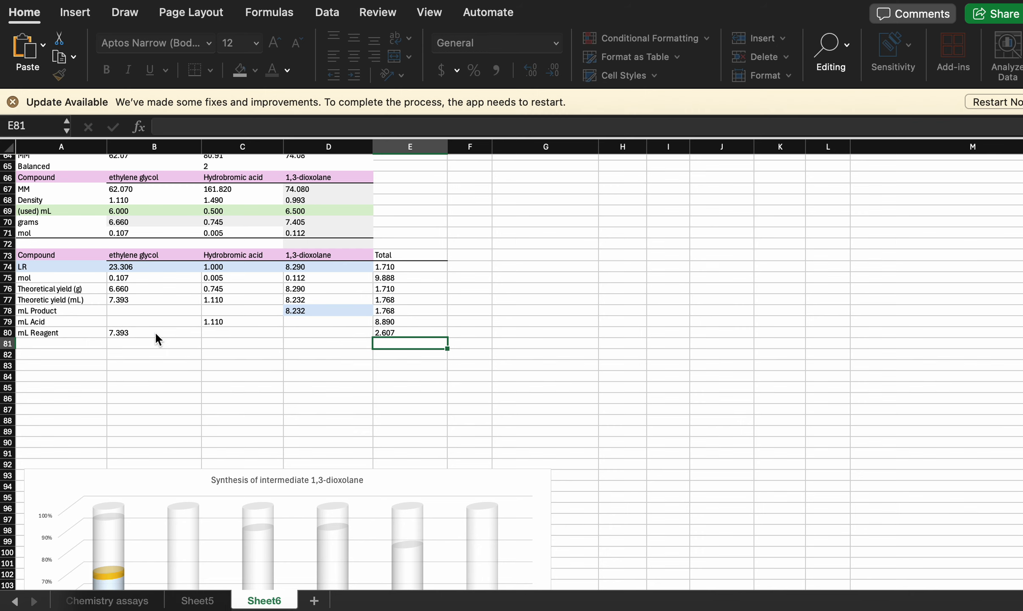
# - Compare the chart's columns and category labels with the rows of the yield table
pyautogui.scroll(-5, 379, 393)
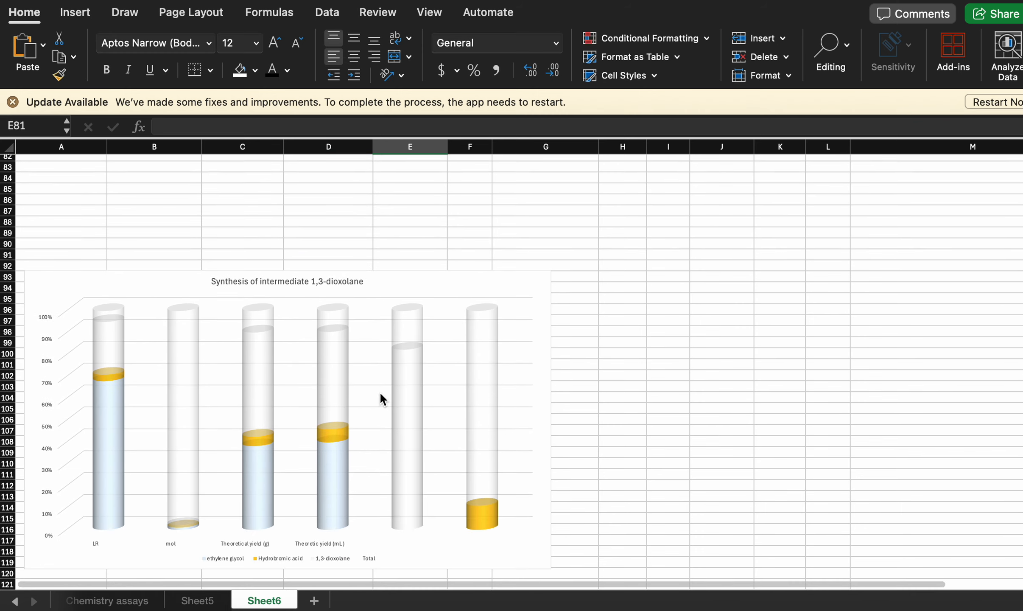
pyautogui.scroll(2, 379, 394)
pyautogui.scroll(-3, 380, 391)
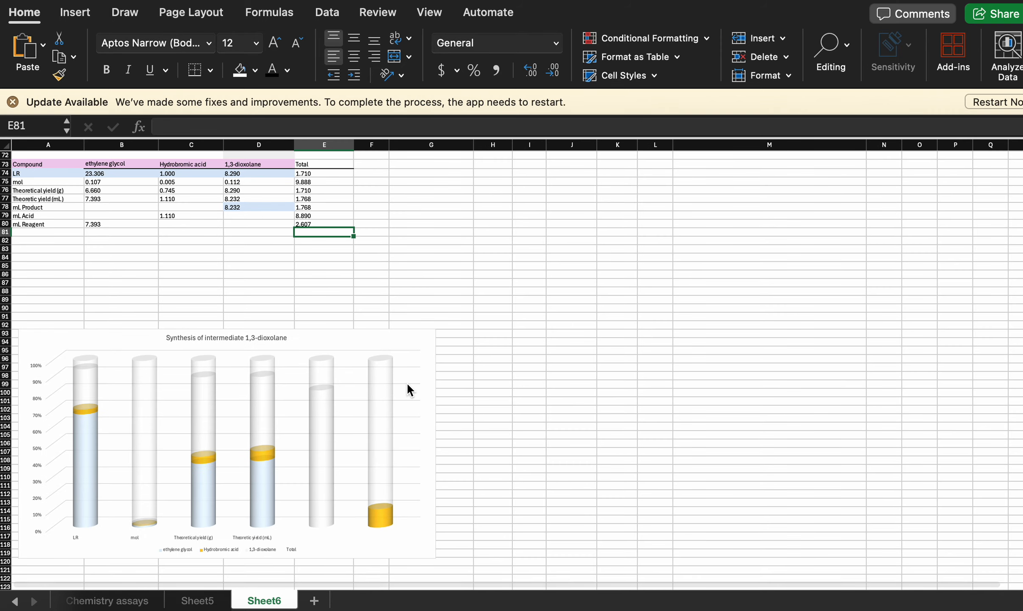
pyautogui.click(160, 233)
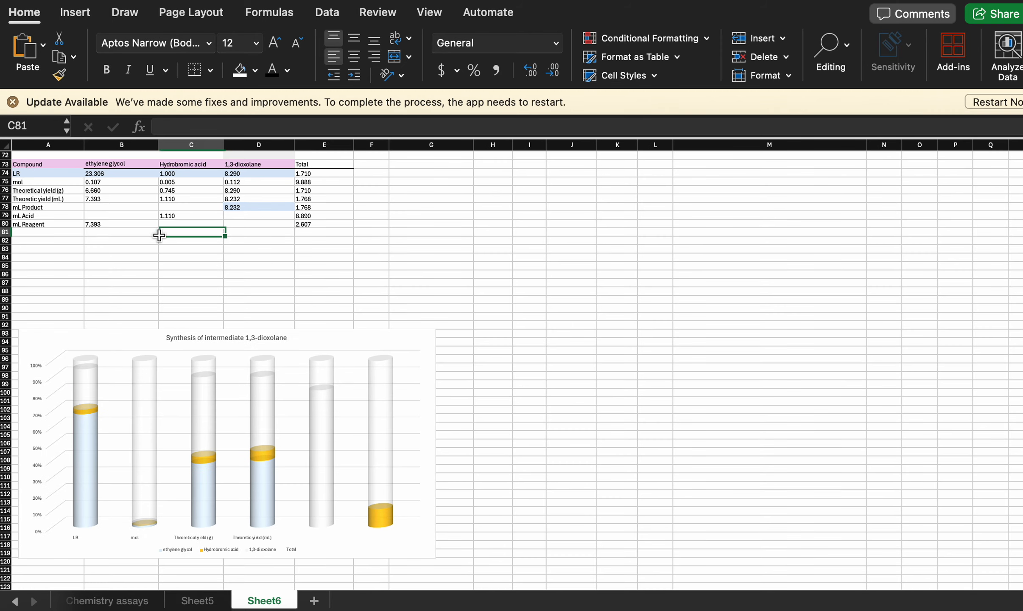
pyautogui.click(366, 446)
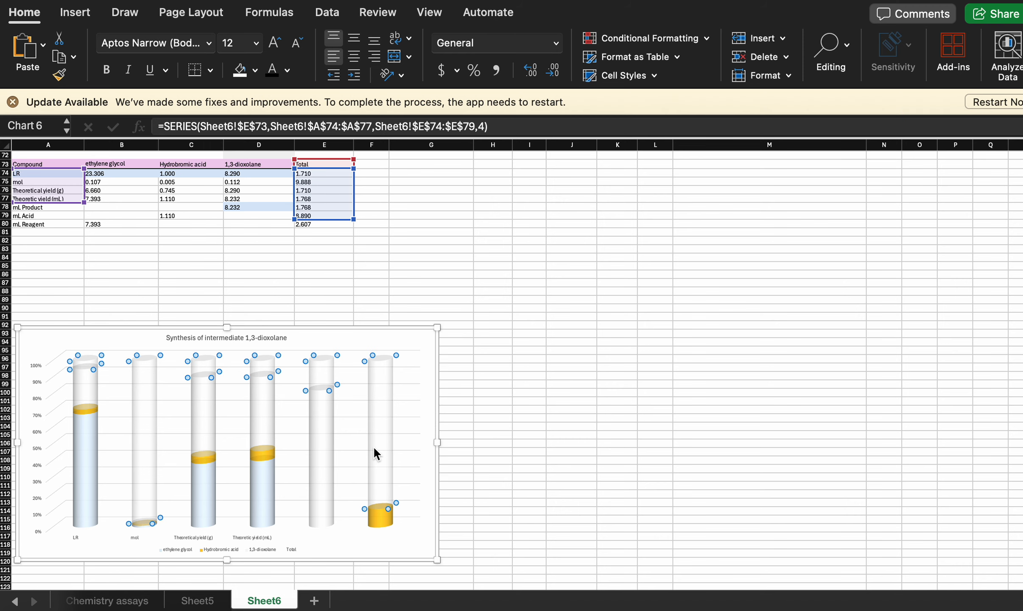
pyautogui.click(456, 258)
pyautogui.scroll(3, 176, 235)
pyautogui.click(49, 247)
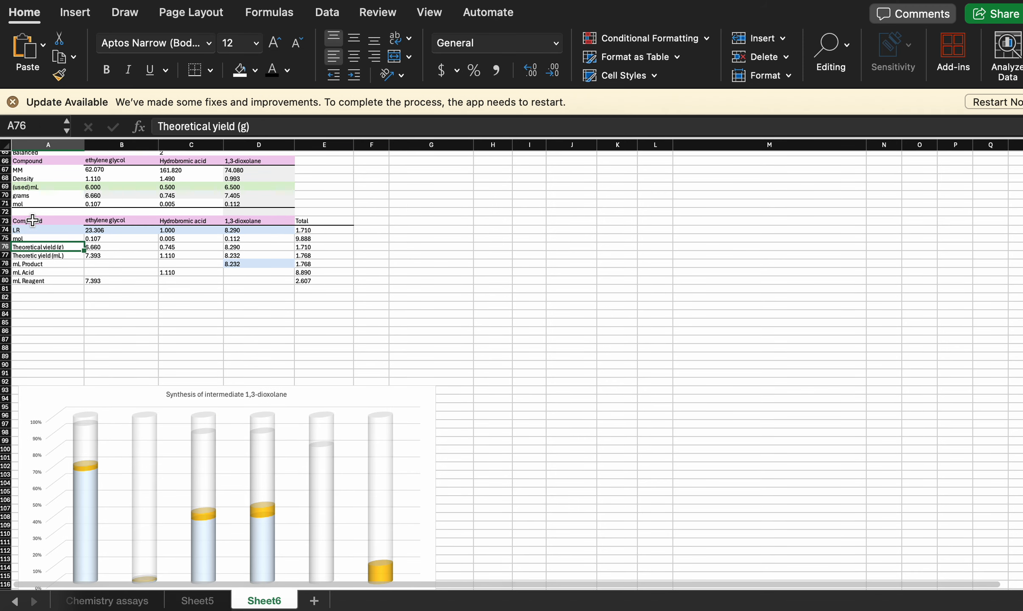
# - Move the chart clear of the row labels and extend its horizontal category axis labels to Sheet6 A74:A80
pyautogui.click(238, 408)
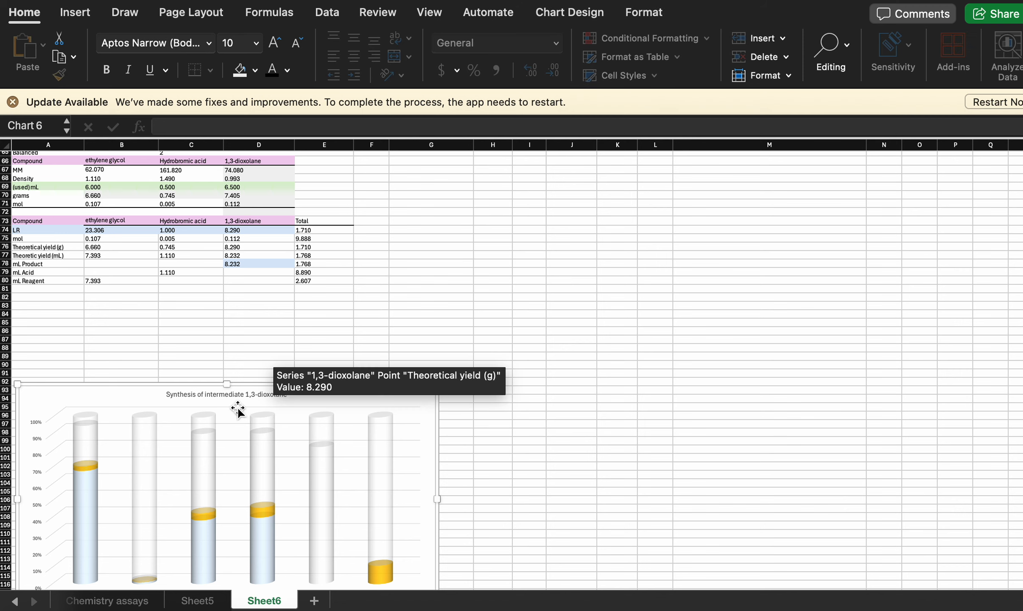
pyautogui.moveTo(237, 408); pyautogui.dragTo(584, 297)
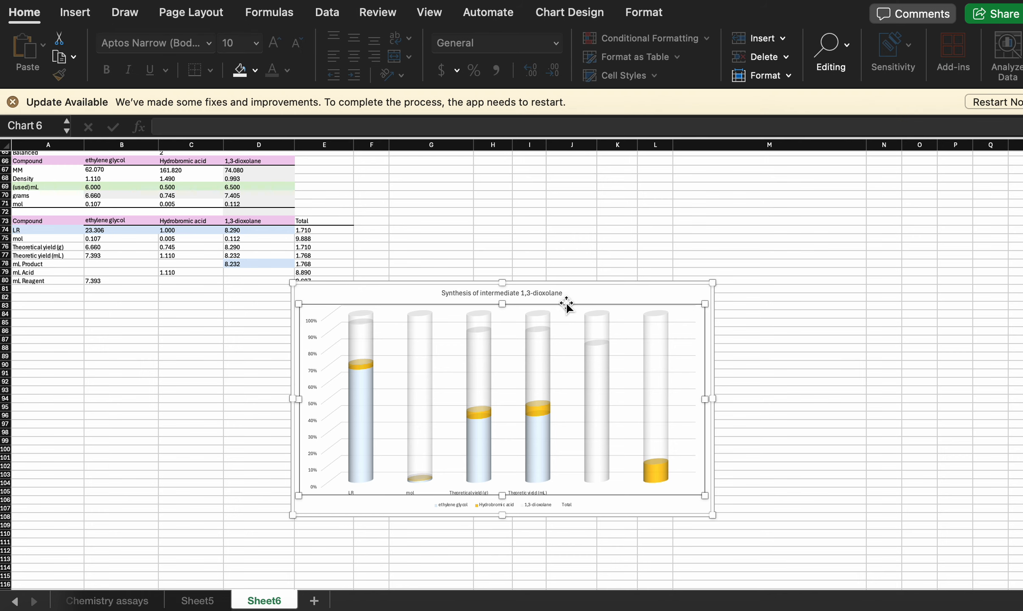
pyautogui.rightClick(582, 299)
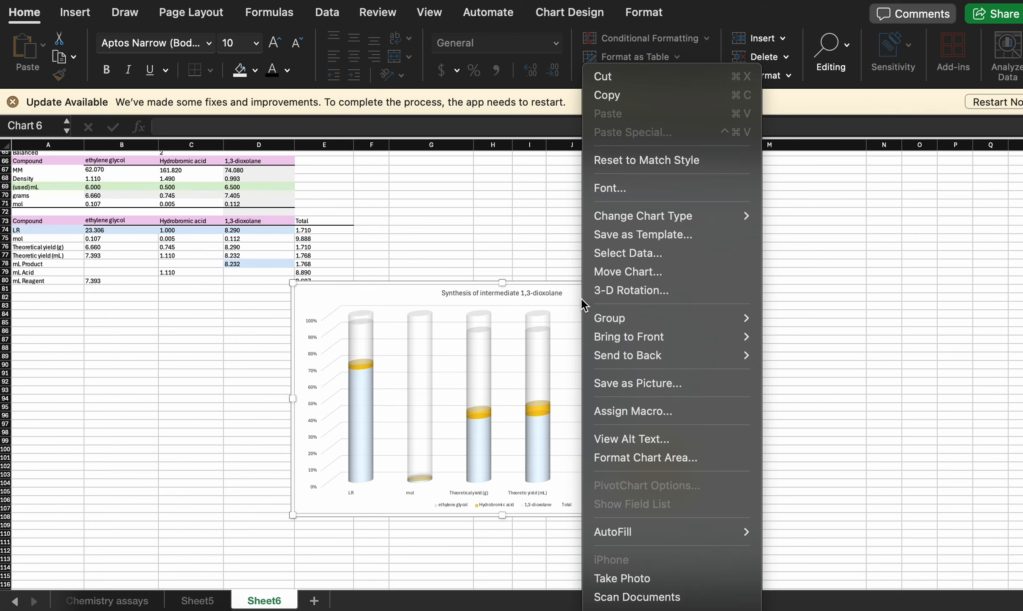
pyautogui.click(627, 253)
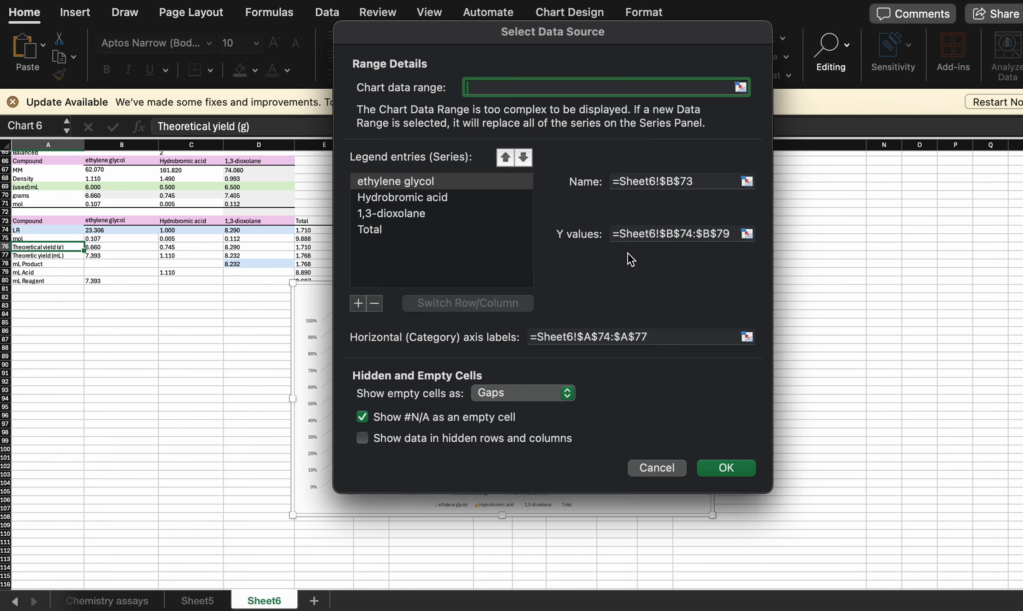
pyautogui.click(746, 336)
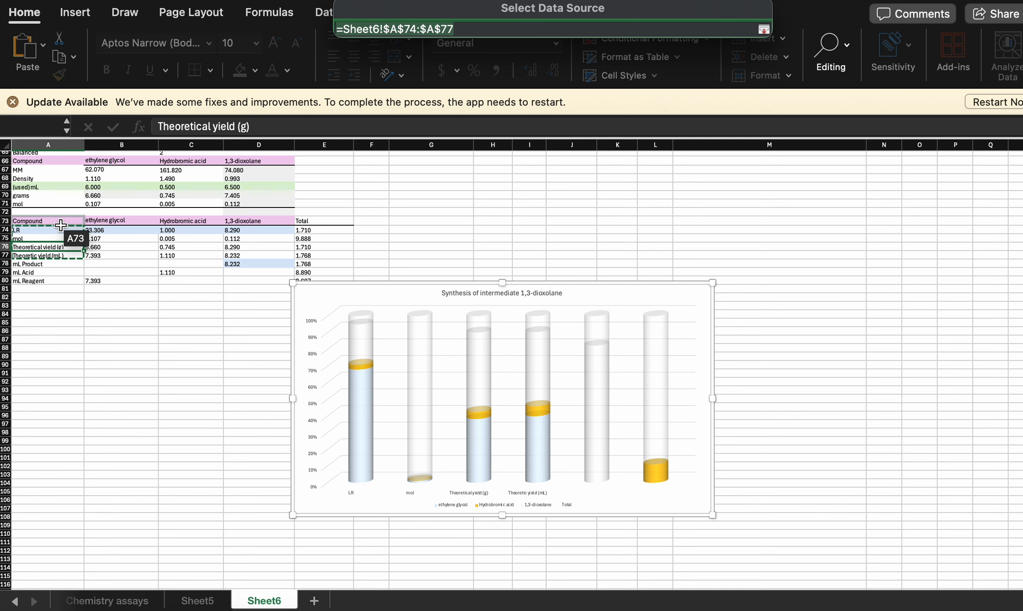
pyautogui.moveTo(64, 231); pyautogui.dragTo(62, 278)
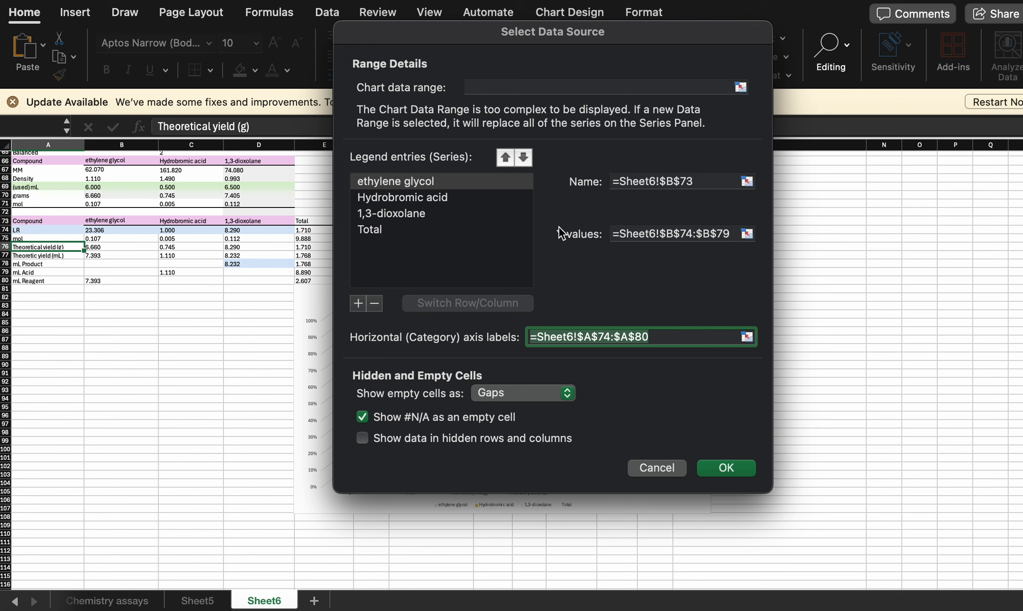
# - Review the ranges of the Hydrobromic acid, 1,3-dioxolane and Total series, and apply the chart's data source changes
pyautogui.click(440, 197)
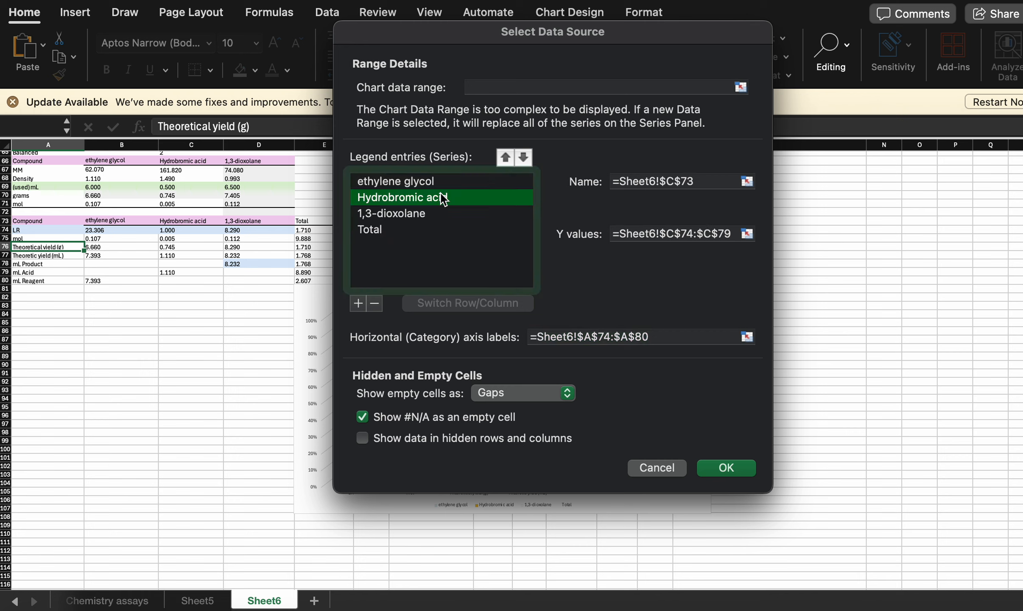
pyautogui.click(424, 213)
pyautogui.click(404, 237)
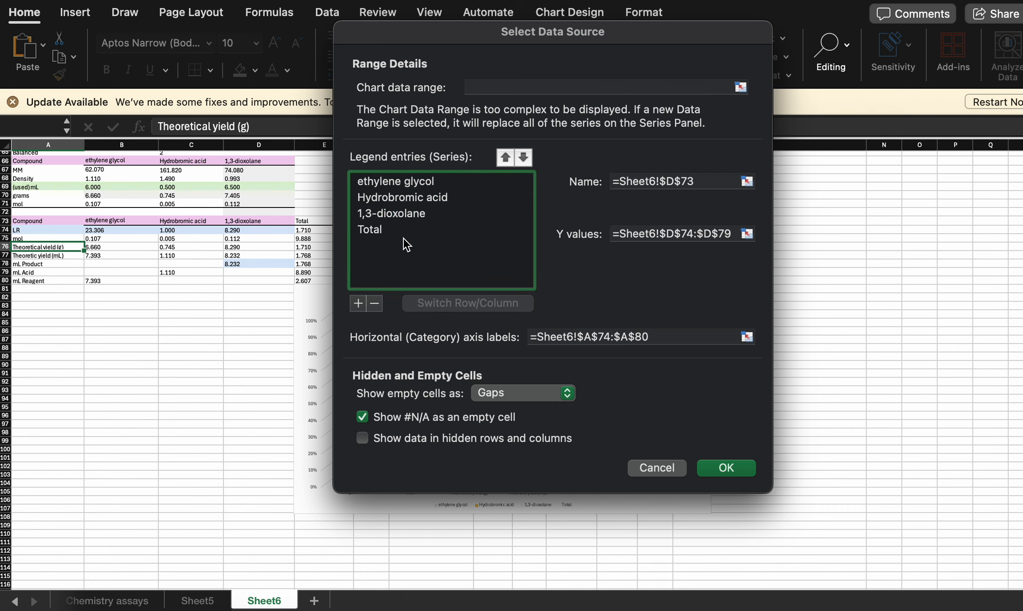
pyautogui.click(375, 232)
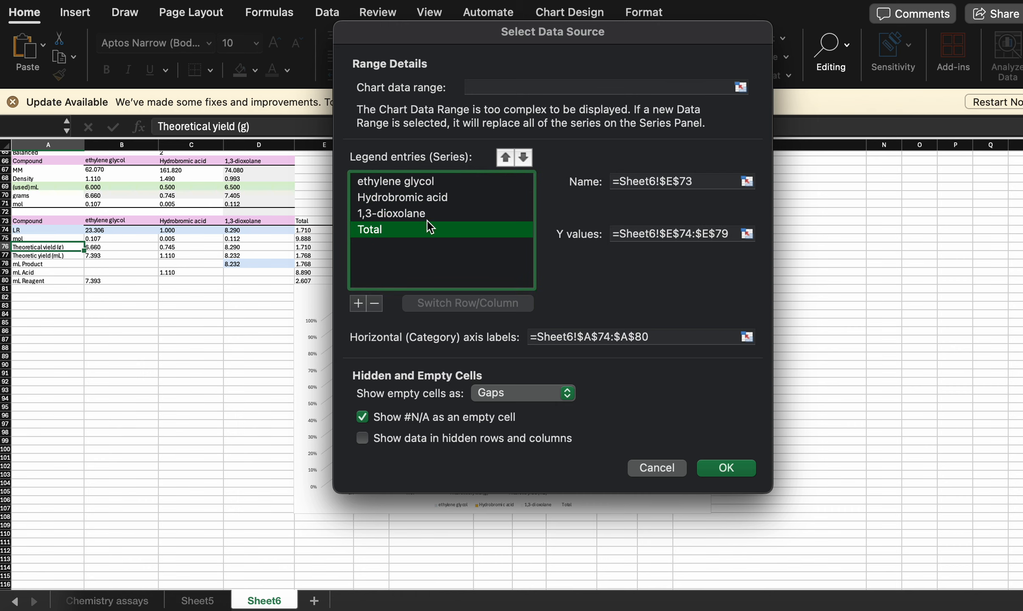
pyautogui.click(723, 468)
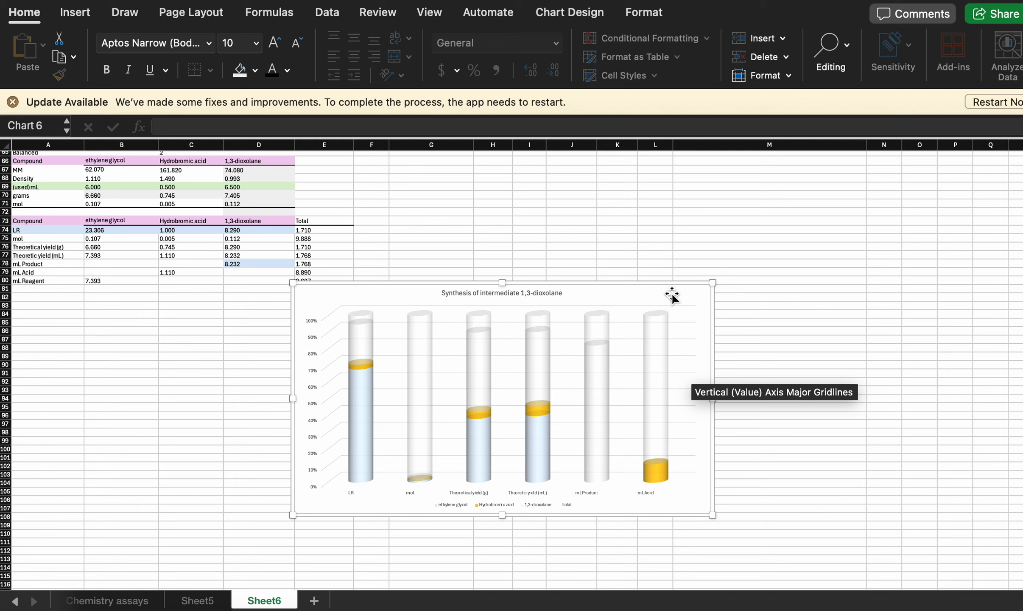
# - Reposition the chart below the table, starting at about row 86 along column A
pyautogui.moveTo(672, 293); pyautogui.dragTo(749, 279)
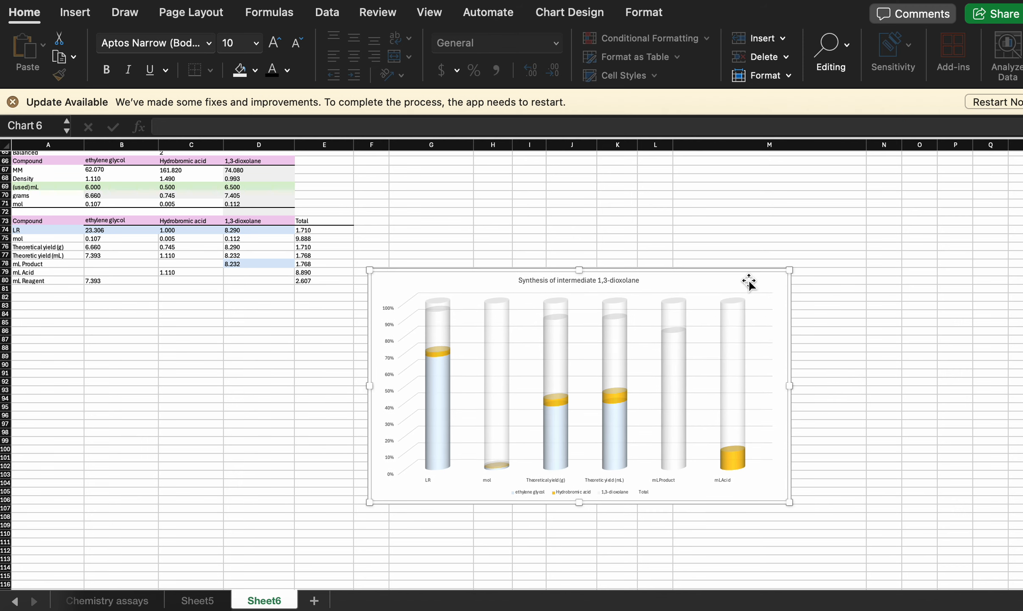
pyautogui.moveTo(749, 282); pyautogui.dragTo(390, 339)
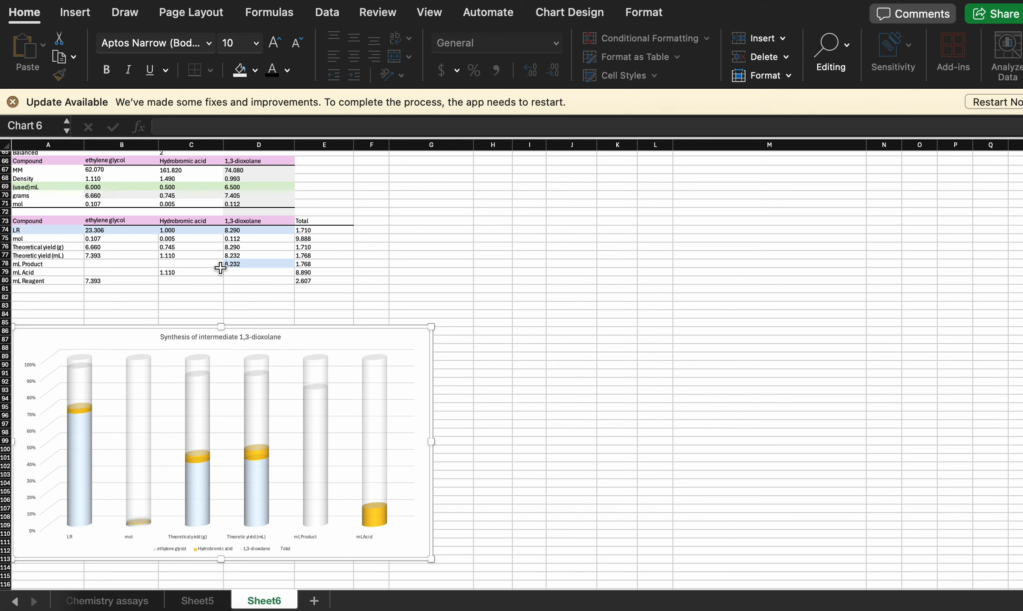
pyautogui.click(57, 264)
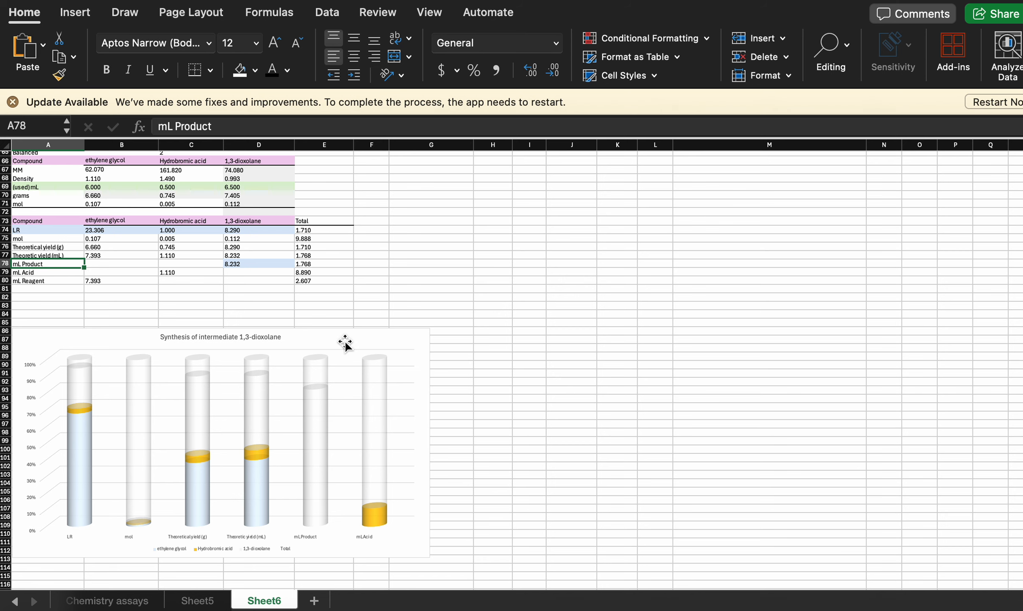
# - Undo the recent chart moves, the category axis label extension and the Total entry in the mL Reagent row
pyautogui.moveTo(345, 340); pyautogui.dragTo(344, 338)
pyautogui.press('super+z')
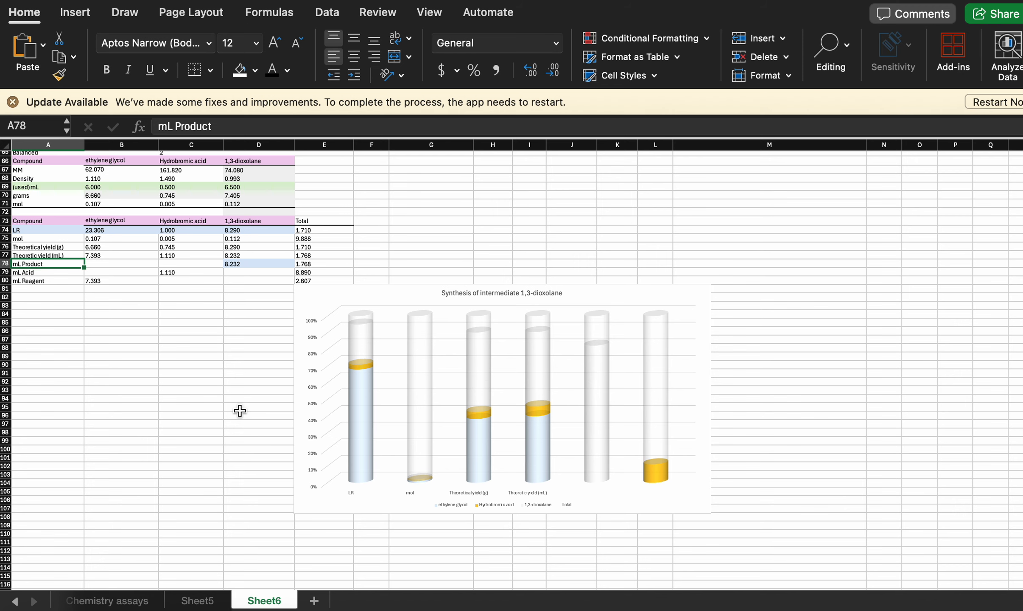
pyautogui.press('super+y')
pyautogui.scroll(3, 238, 408)
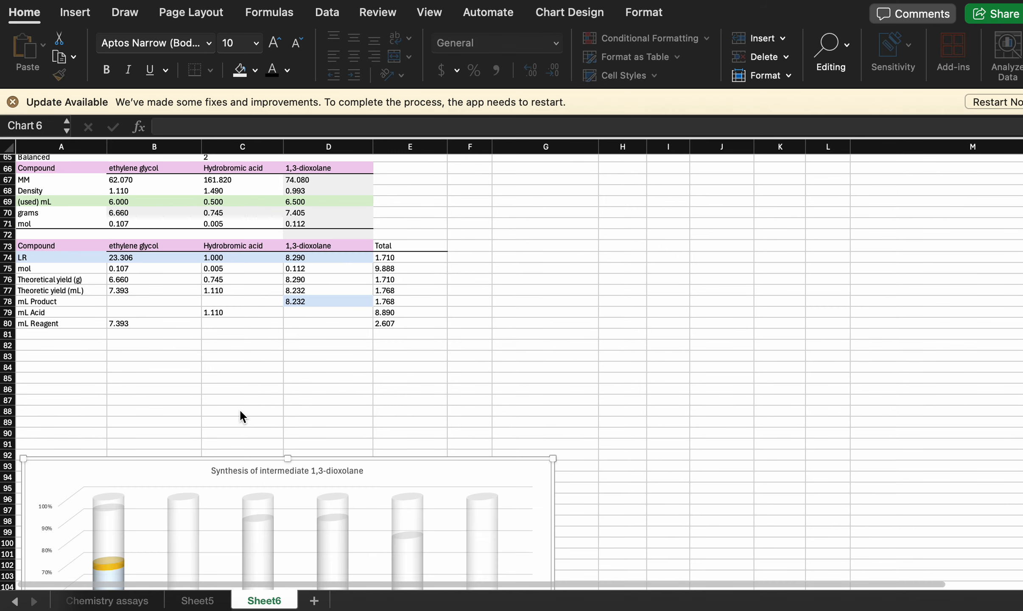
pyautogui.moveTo(394, 469); pyautogui.dragTo(806, 194)
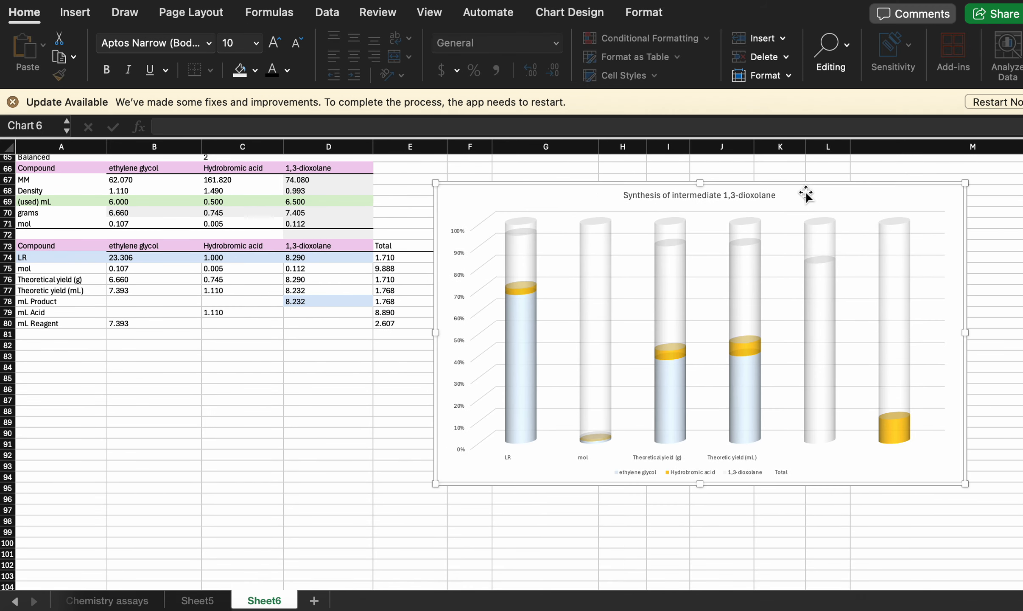
pyautogui.press('super+z')
pyautogui.press('super+z')
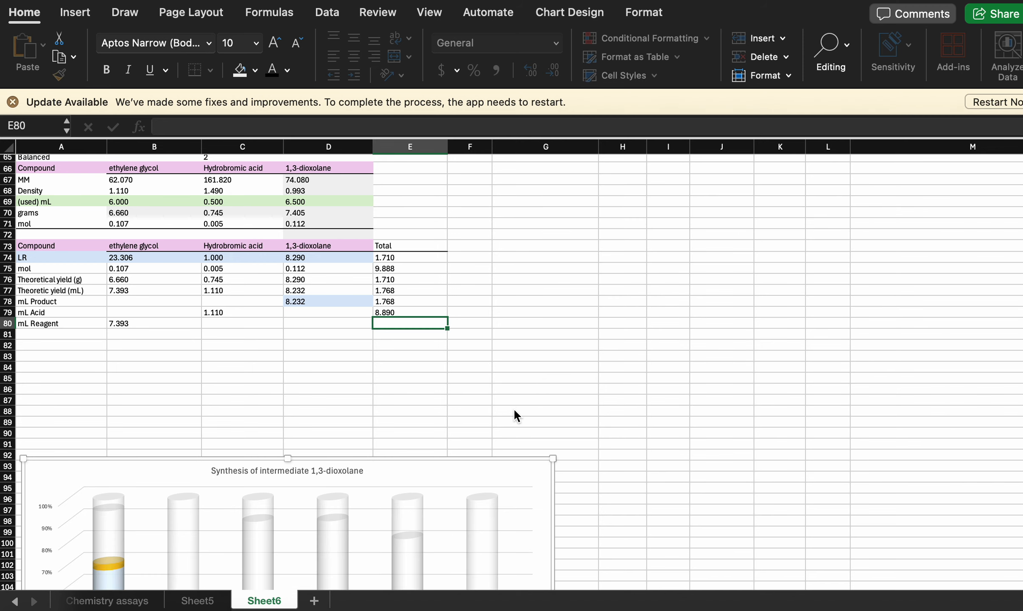
# - Paste the copied Total entry back into E80 in the mL Reagent row and deselect the cell
pyautogui.scroll(-3, 517, 416)
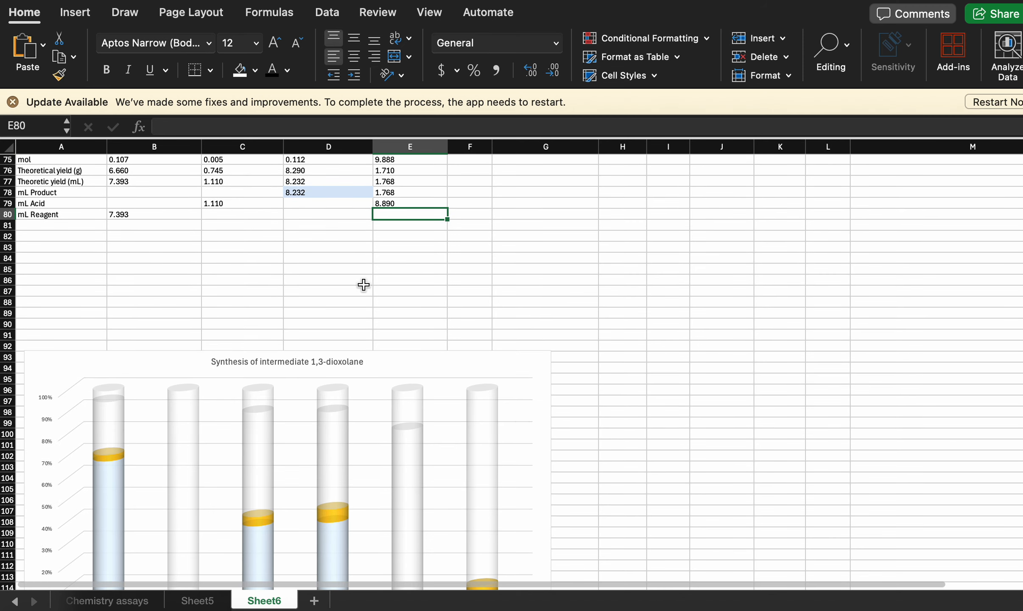
pyautogui.scroll(1, 364, 285)
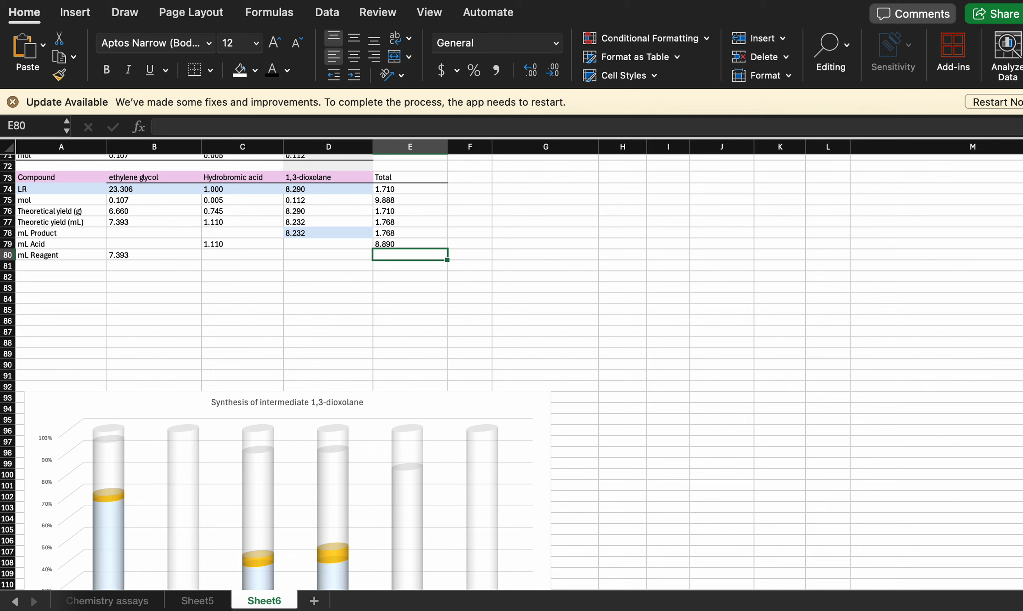
pyautogui.press('super+v')
pyautogui.click(512, 295)
# - Open the cylinder chart's data source settings and check the ranges of the Total series
pyautogui.scroll(-5, 514, 296)
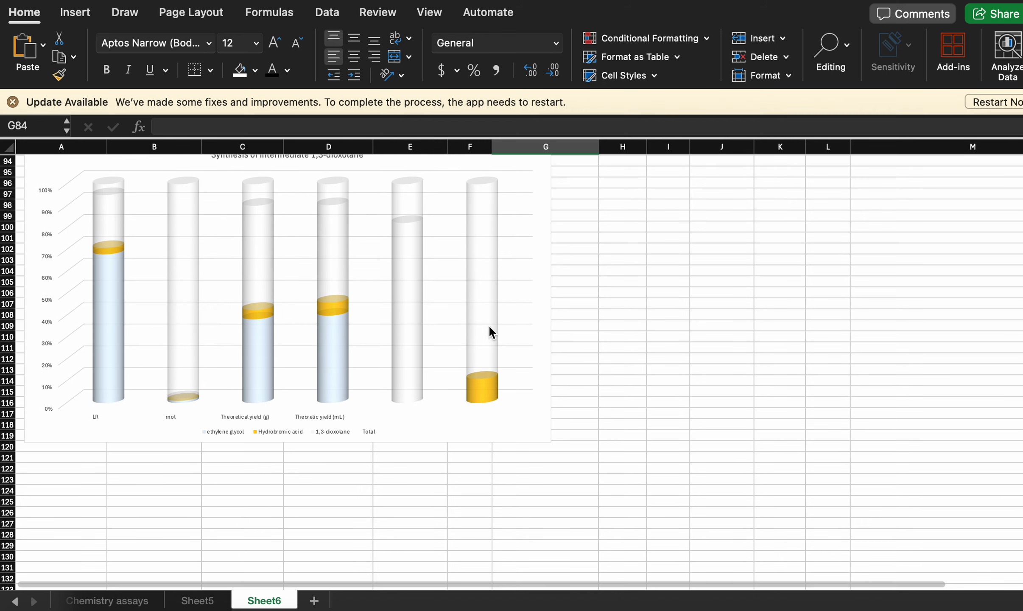
pyautogui.click(415, 366)
pyautogui.rightClick(411, 359)
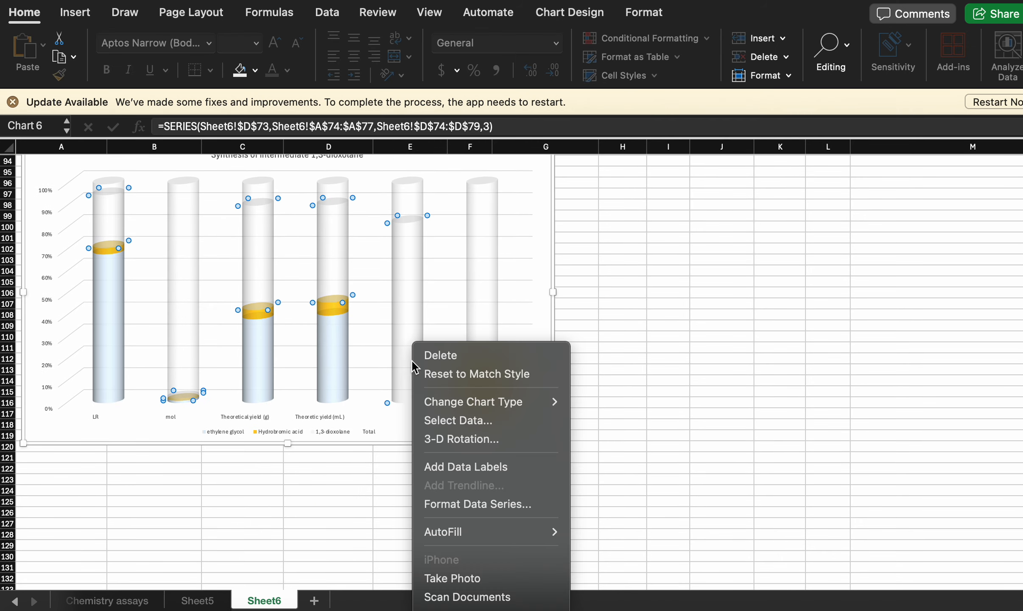
pyautogui.click(458, 420)
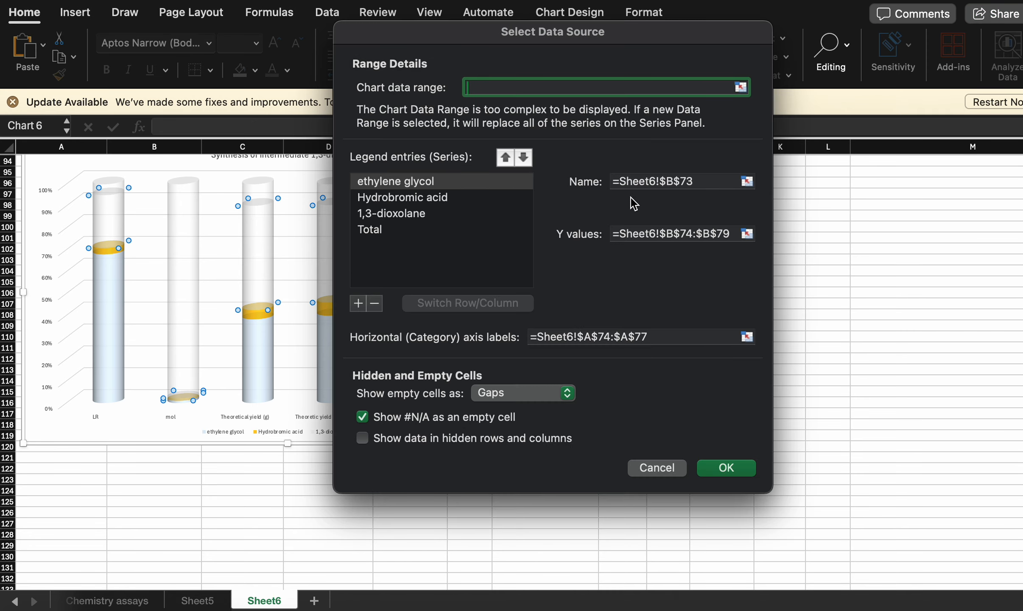
pyautogui.click(429, 228)
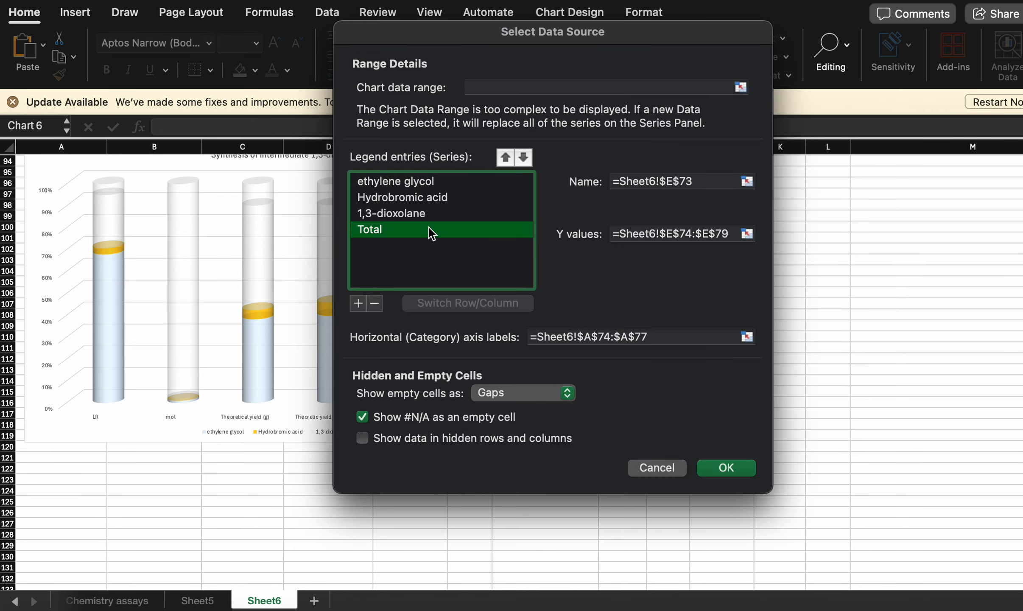
# - Add a chart series named from Sheet6 A78 (mL Product) with Y values D78:E78
pyautogui.click(358, 303)
pyautogui.click(747, 182)
pyautogui.scroll(5, 266, 293)
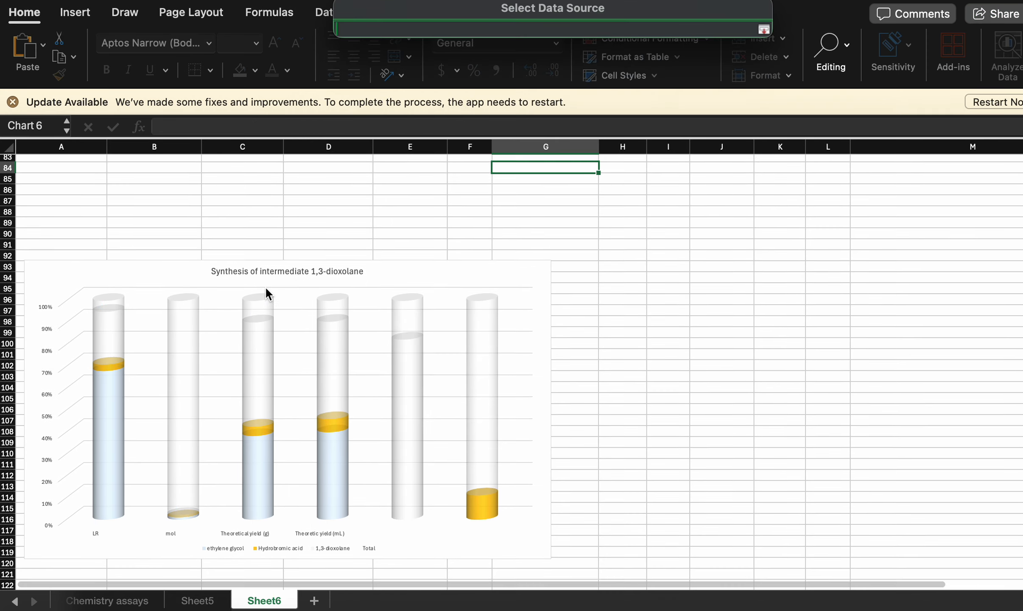
pyautogui.scroll(12, 267, 293)
pyautogui.click(75, 398)
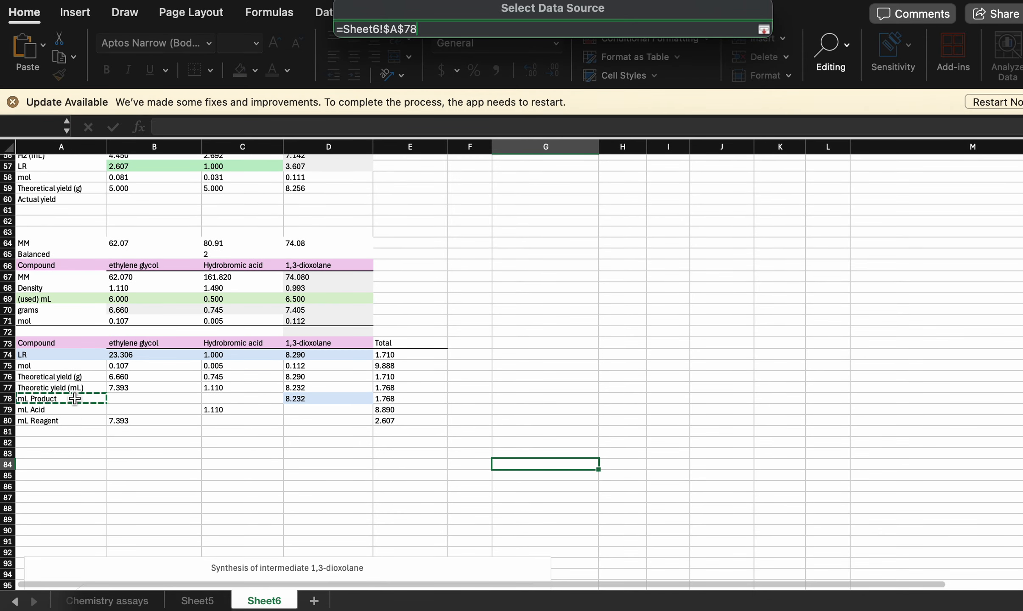
pyautogui.press('Return')
pyautogui.click(747, 234)
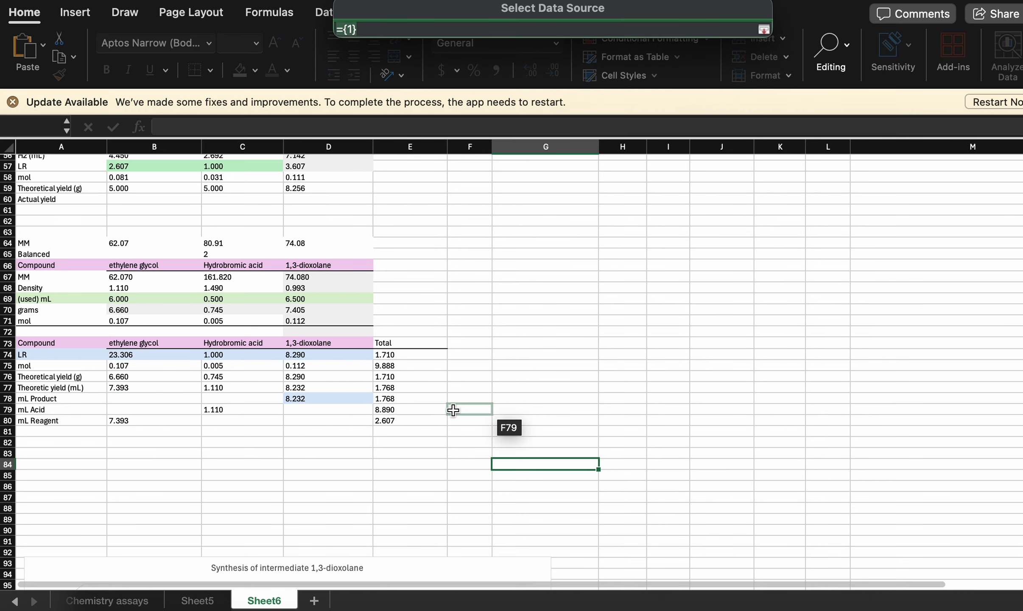
pyautogui.moveTo(392, 399); pyautogui.dragTo(364, 397)
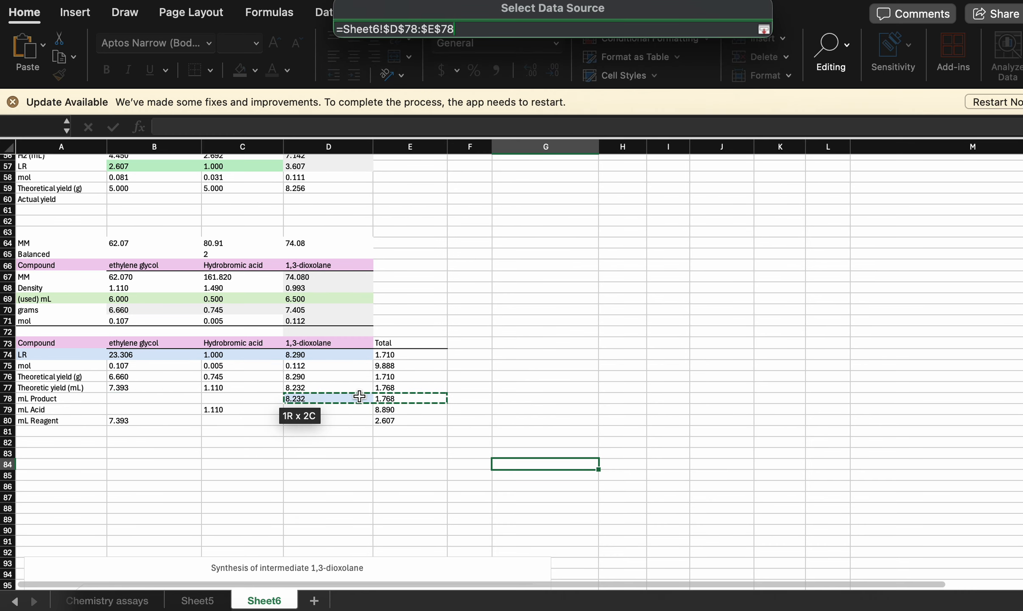
pyautogui.press('Return')
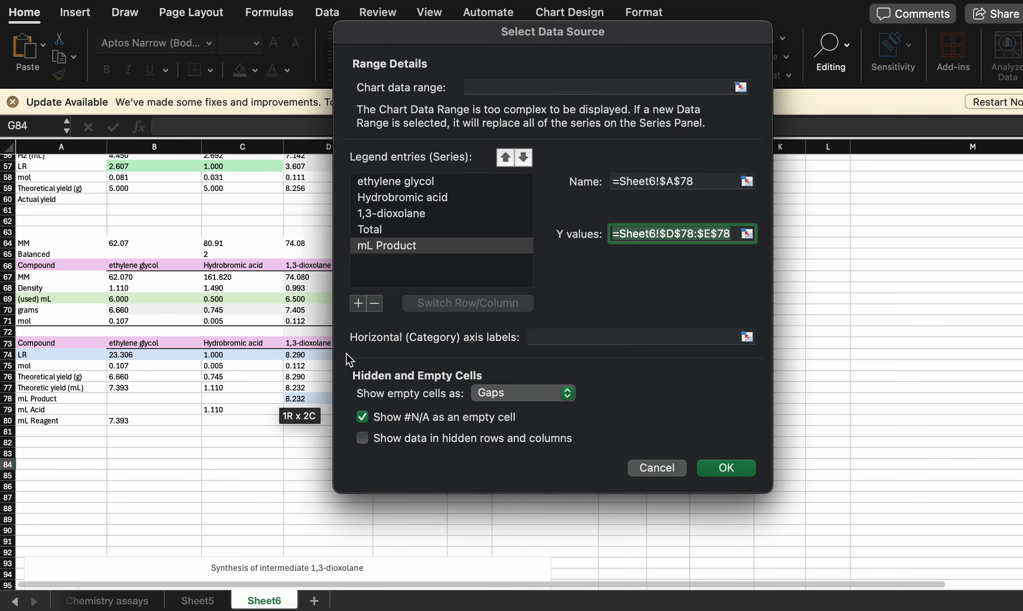
# - Add a chart series named from Sheet6 A79 (mL Acid) with Y values from C79 and E79
pyautogui.click(361, 305)
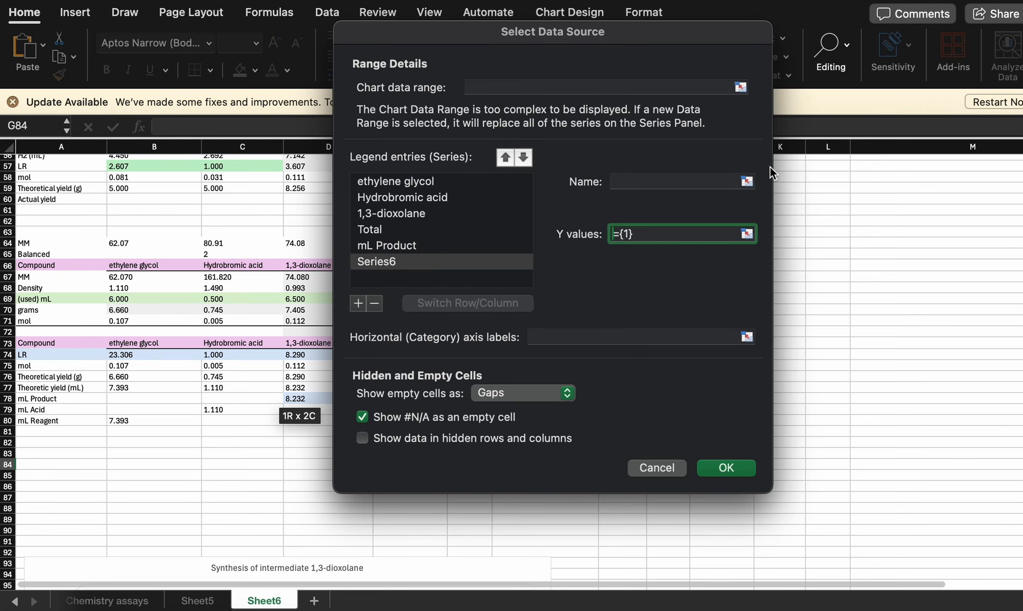
pyautogui.click(747, 182)
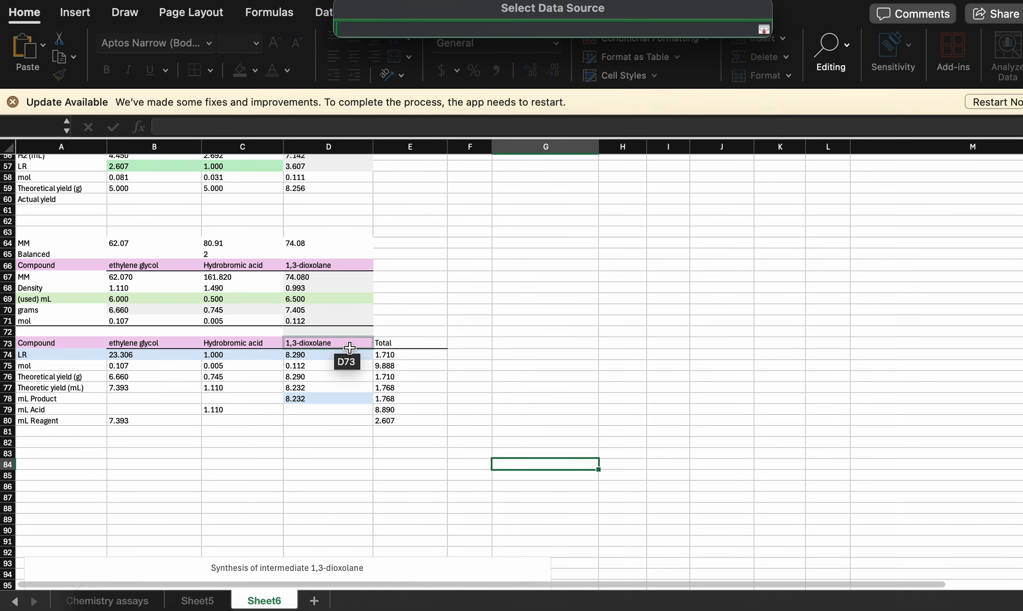
pyautogui.click(67, 408)
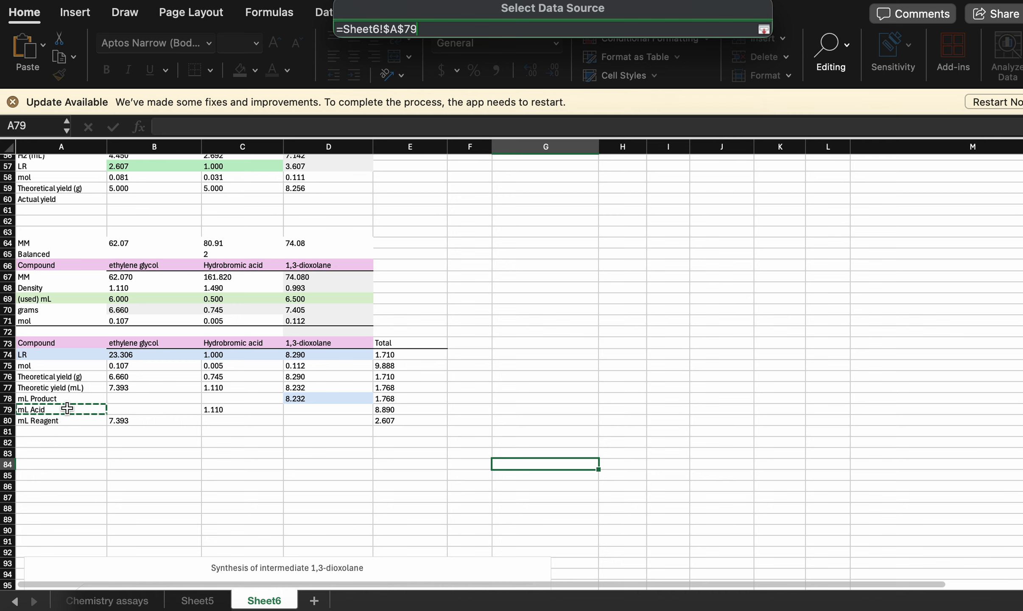
pyautogui.click(763, 29)
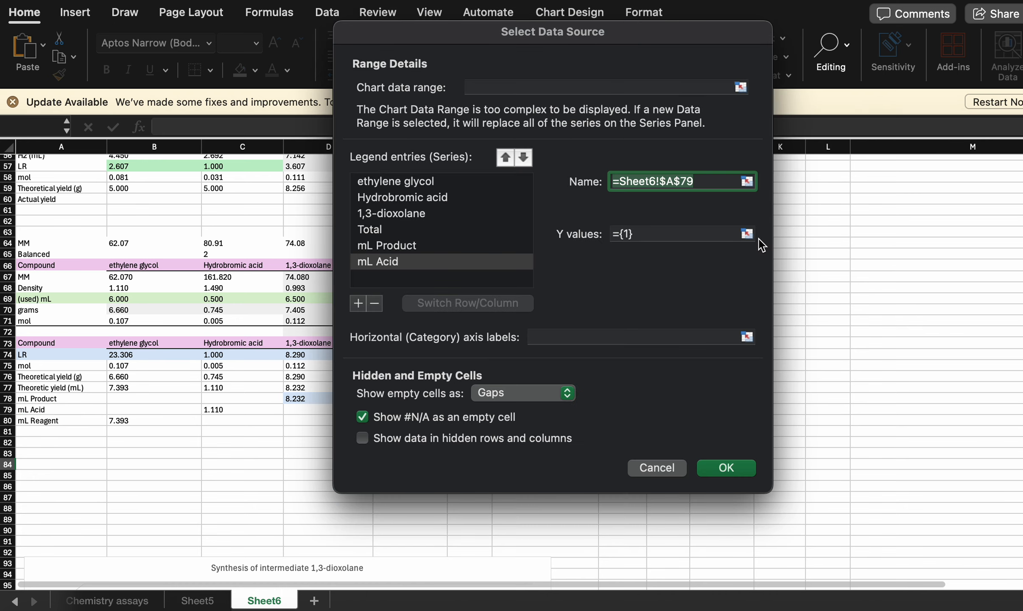
pyautogui.click(747, 234)
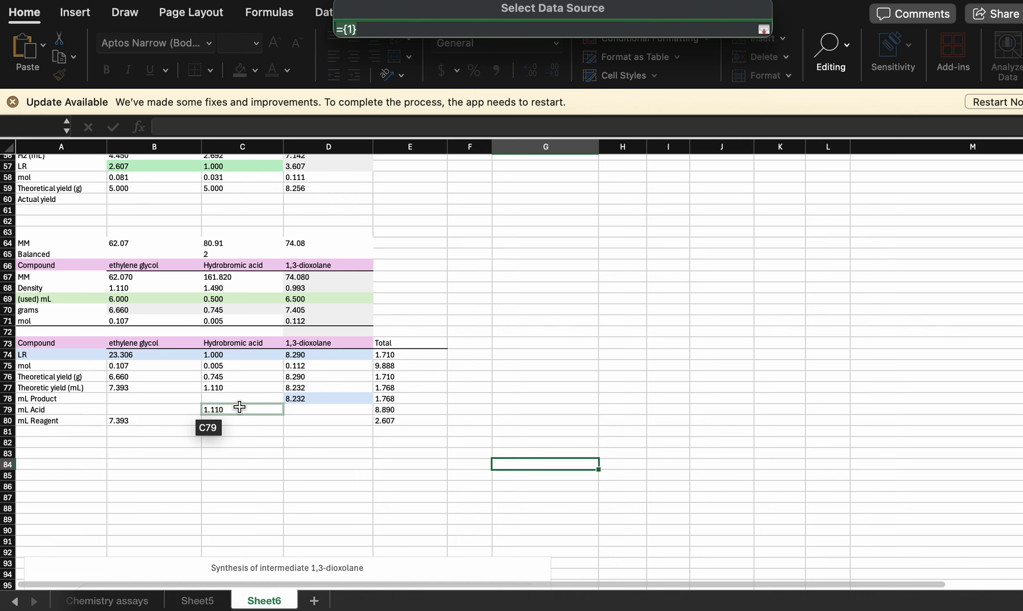
pyautogui.click(246, 408)
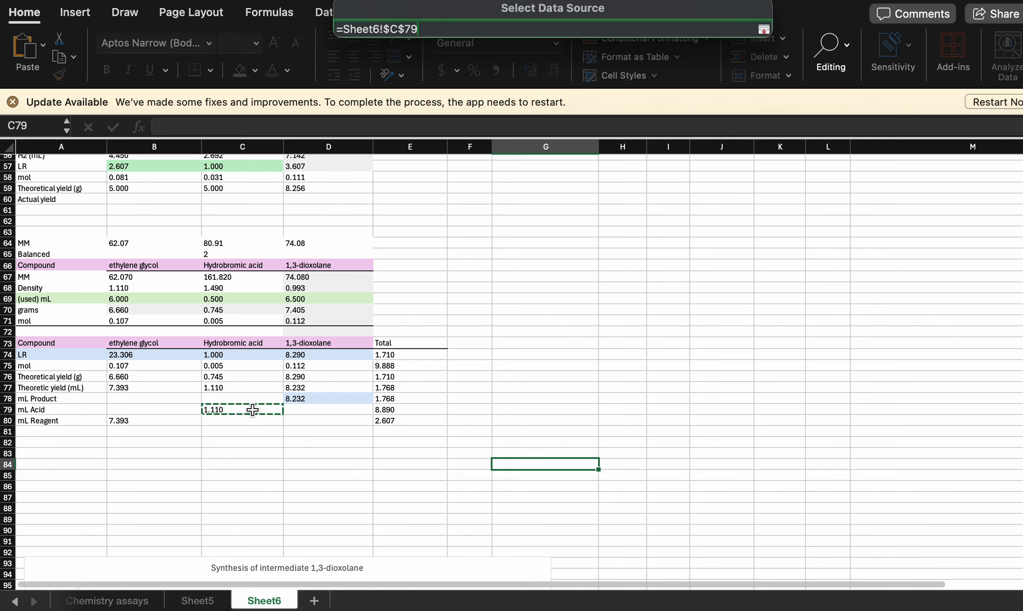
pyautogui.keyDown('super'); pyautogui.click(403, 408); pyautogui.keyUp('super')
pyautogui.press('Return')
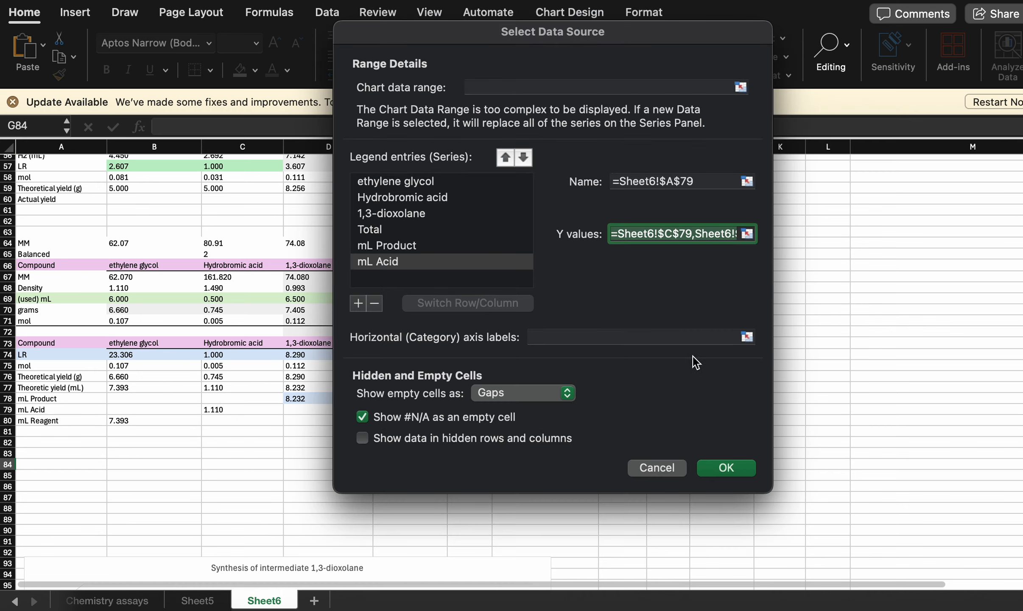
# - Add a chart series named from Sheet6 A80 (mL Reagent) with Y values from B80 and E80, leaving no extra empty series
pyautogui.click(358, 303)
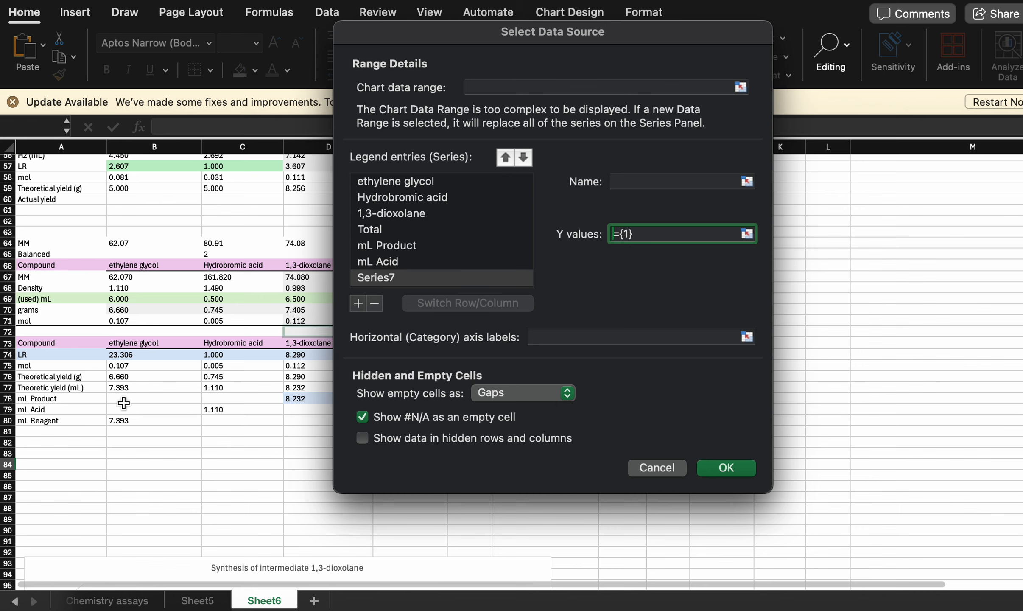
pyautogui.click(37, 423)
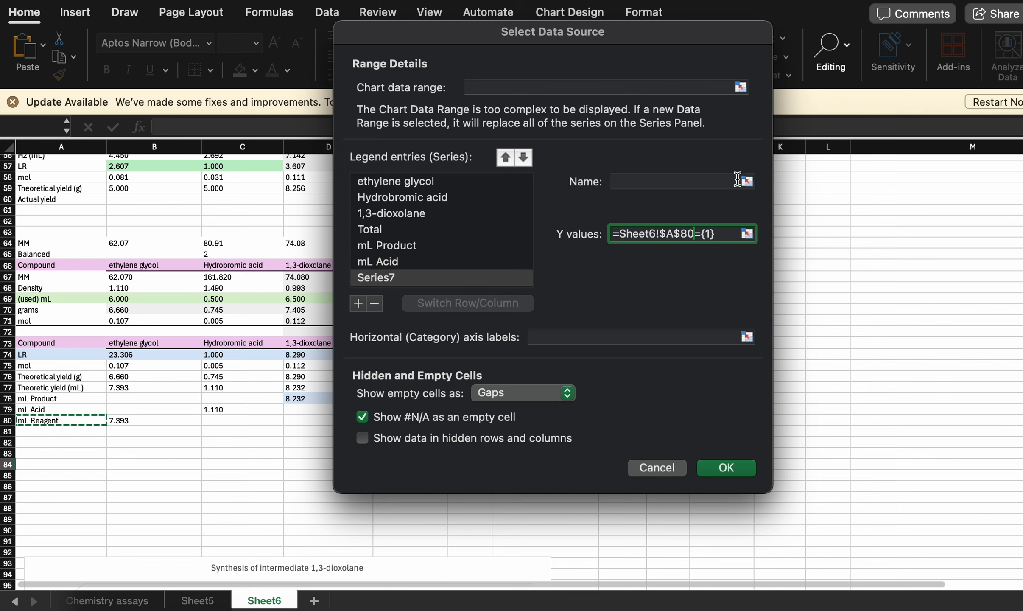
pyautogui.click(748, 182)
pyautogui.click(543, 365)
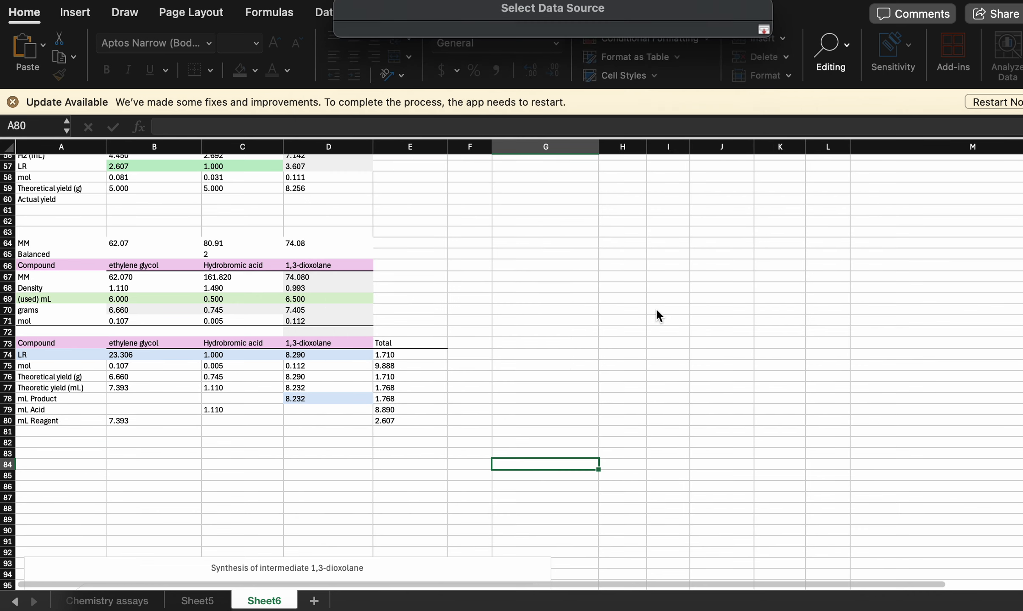
pyautogui.click(42, 421)
pyautogui.click(764, 29)
pyautogui.click(748, 234)
pyautogui.click(154, 421)
pyautogui.keyDown('super'); pyautogui.click(409, 420); pyautogui.keyUp('super')
pyautogui.click(764, 29)
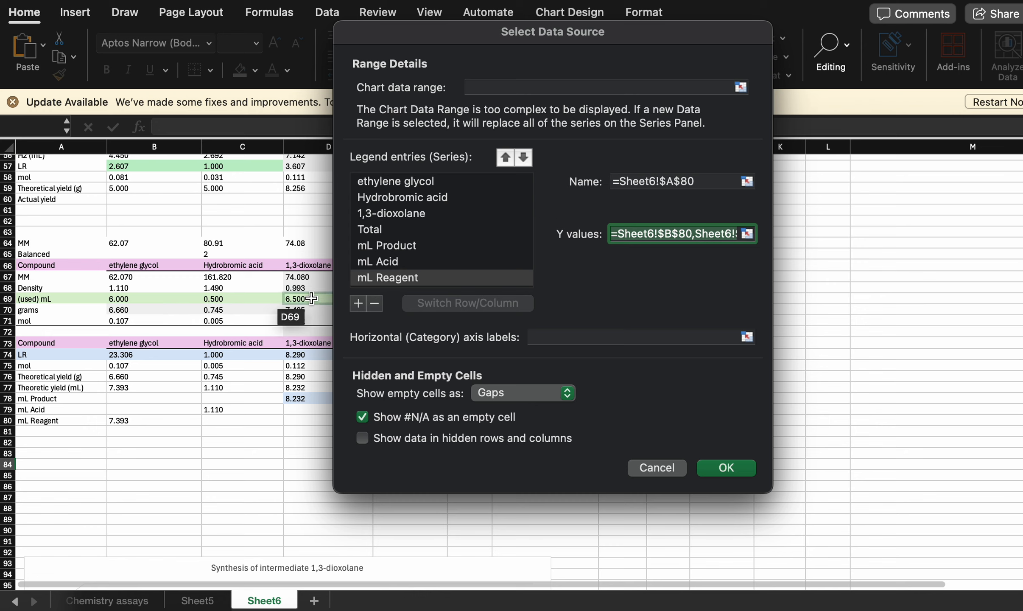
pyautogui.click(359, 303)
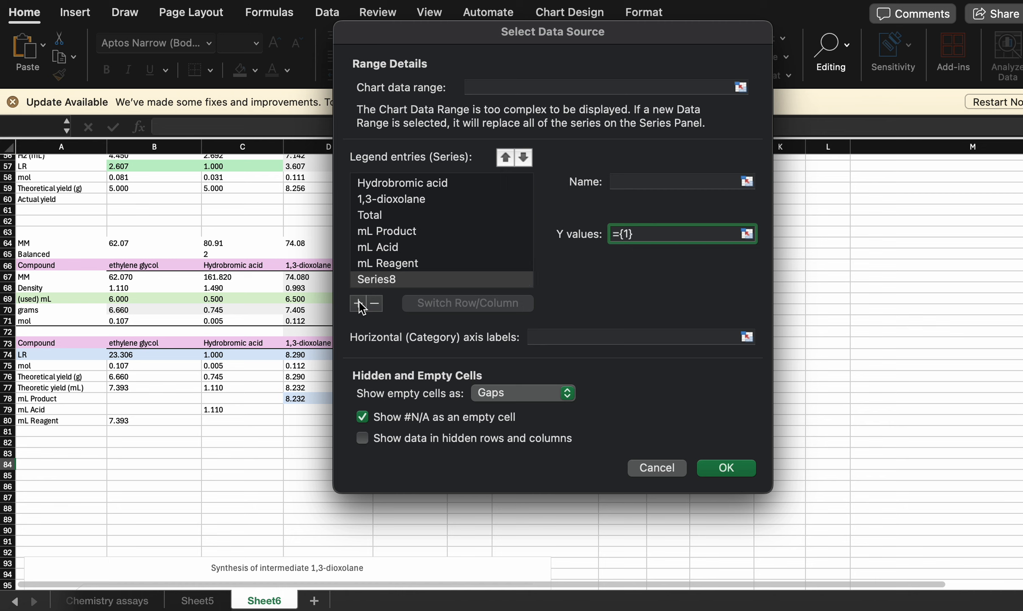
pyautogui.click(377, 305)
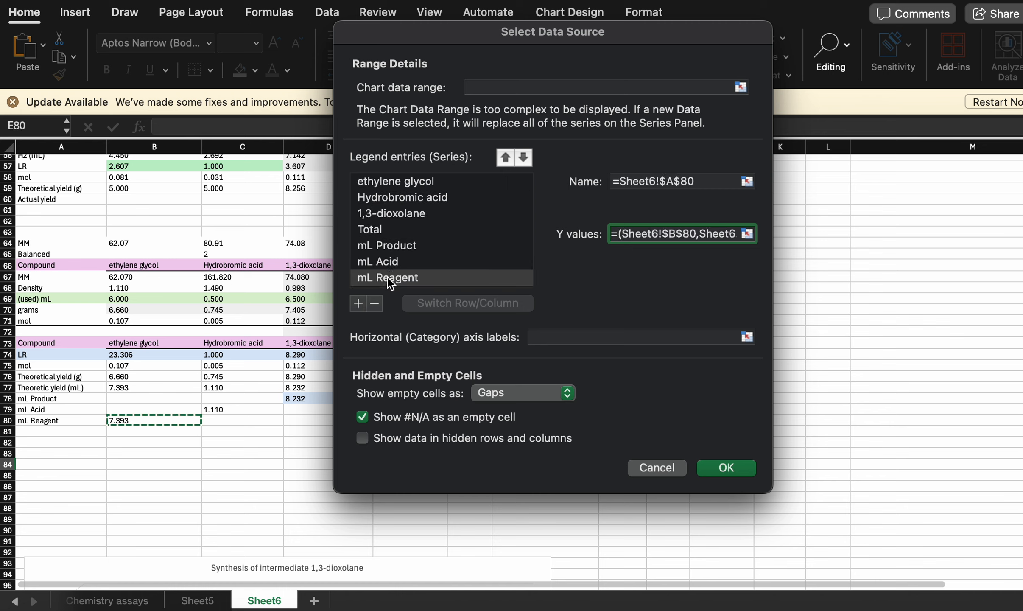
# - Reorder the added series as mL Reagent, mL Acid, mL Product after Total, and apply the data source changes to the chart
pyautogui.moveTo(388, 277); pyautogui.dragTo(391, 233)
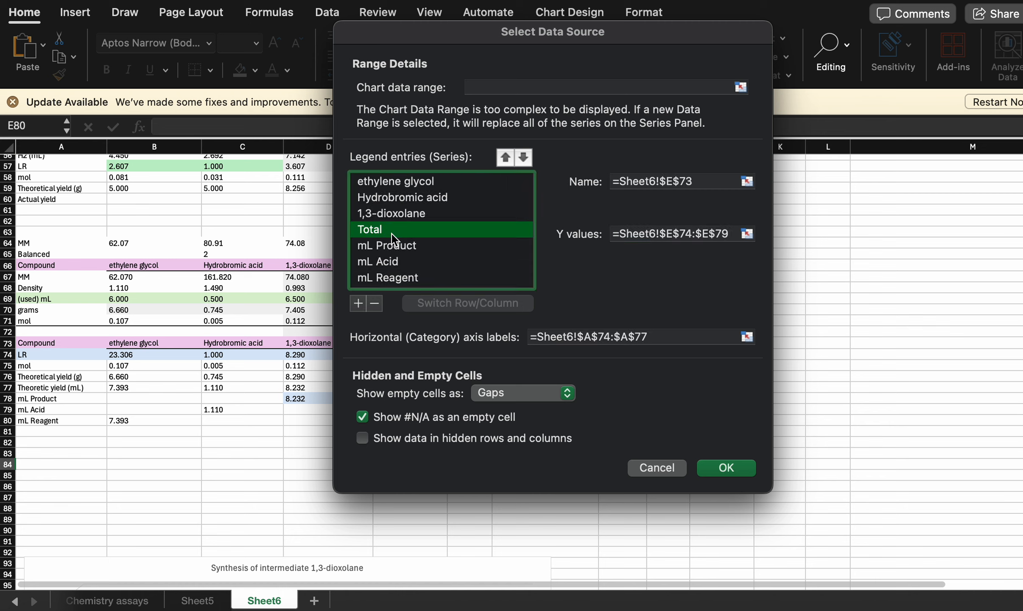
pyautogui.moveTo(400, 279); pyautogui.dragTo(408, 232)
pyautogui.click(398, 275)
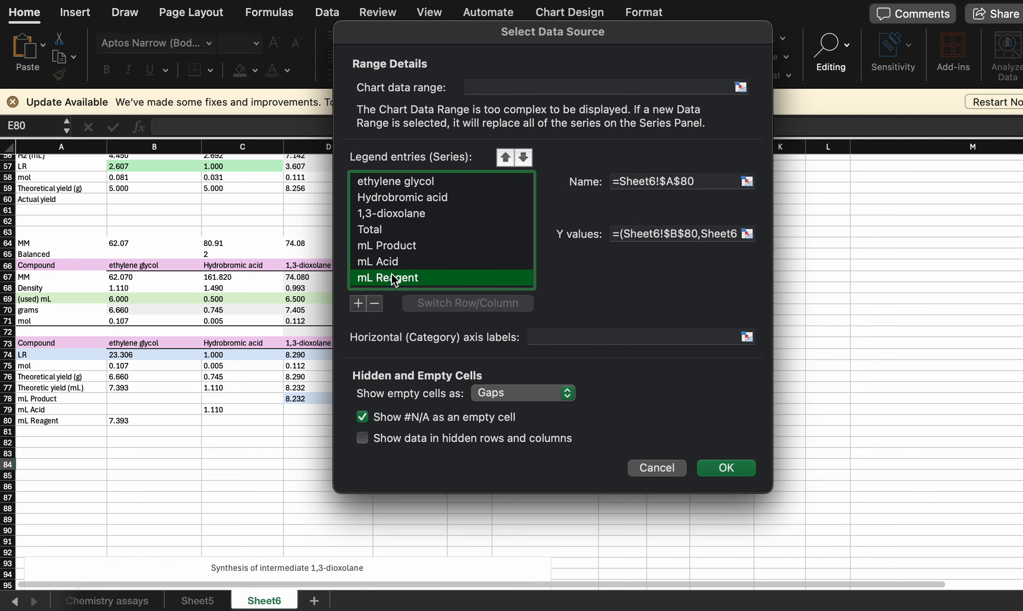
pyautogui.click(500, 153)
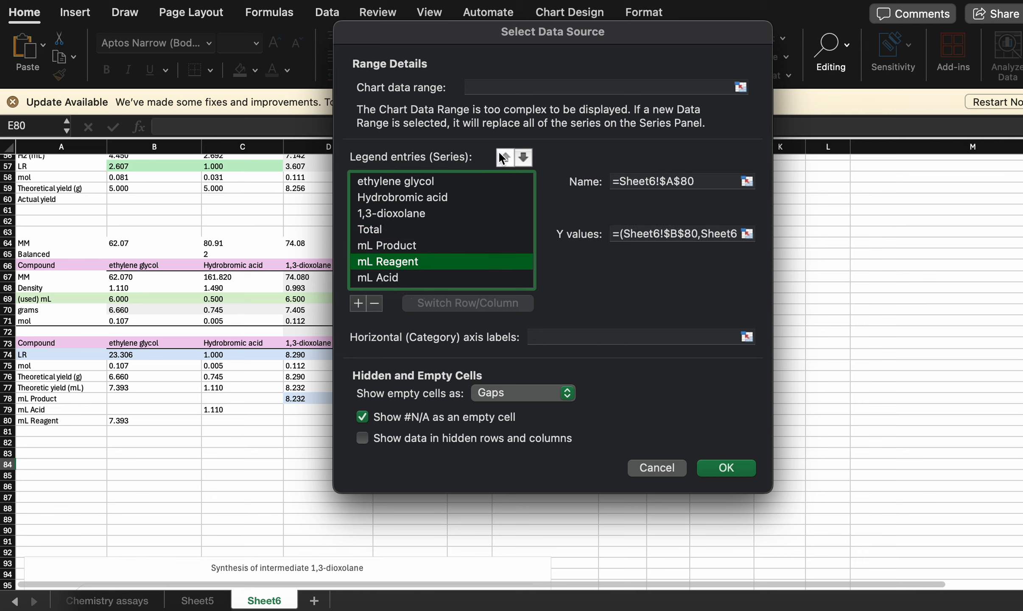
pyautogui.click(500, 153)
pyautogui.click(390, 278)
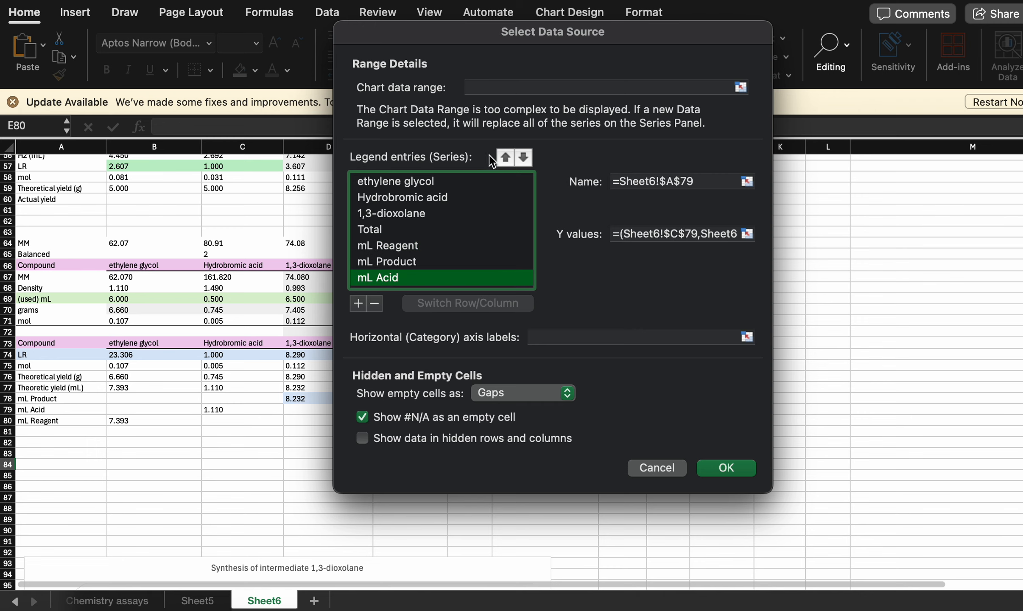
pyautogui.click(505, 158)
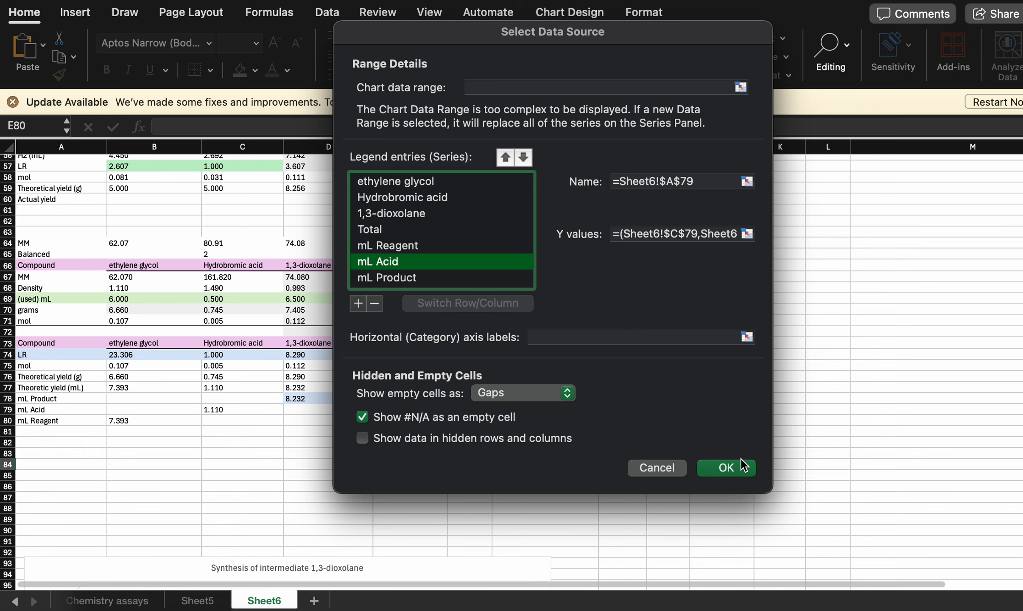
pyautogui.click(733, 470)
pyautogui.scroll(-10, 453, 451)
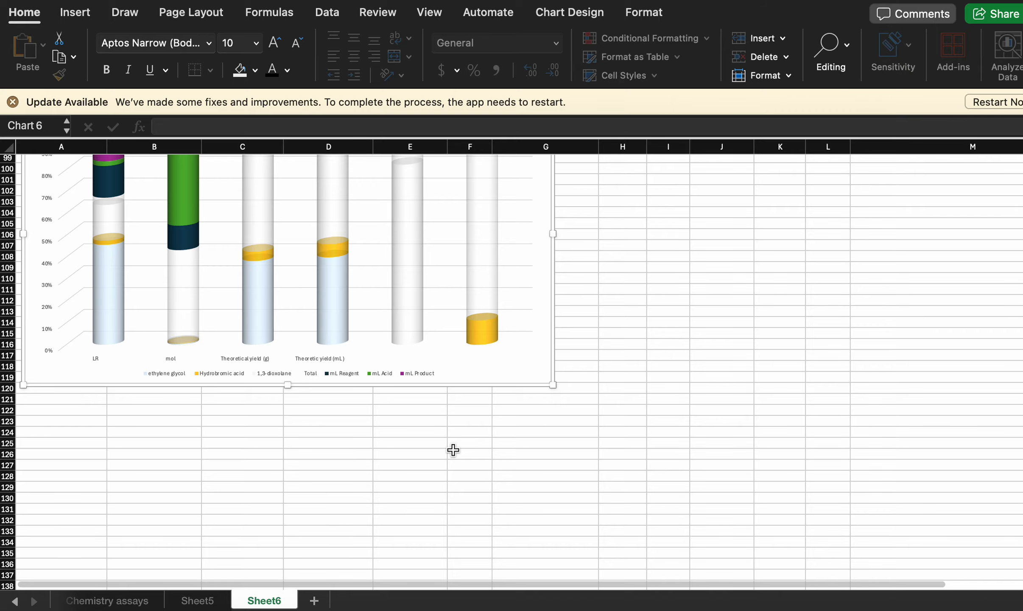
pyautogui.scroll(5, 453, 450)
pyautogui.scroll(-3, 453, 450)
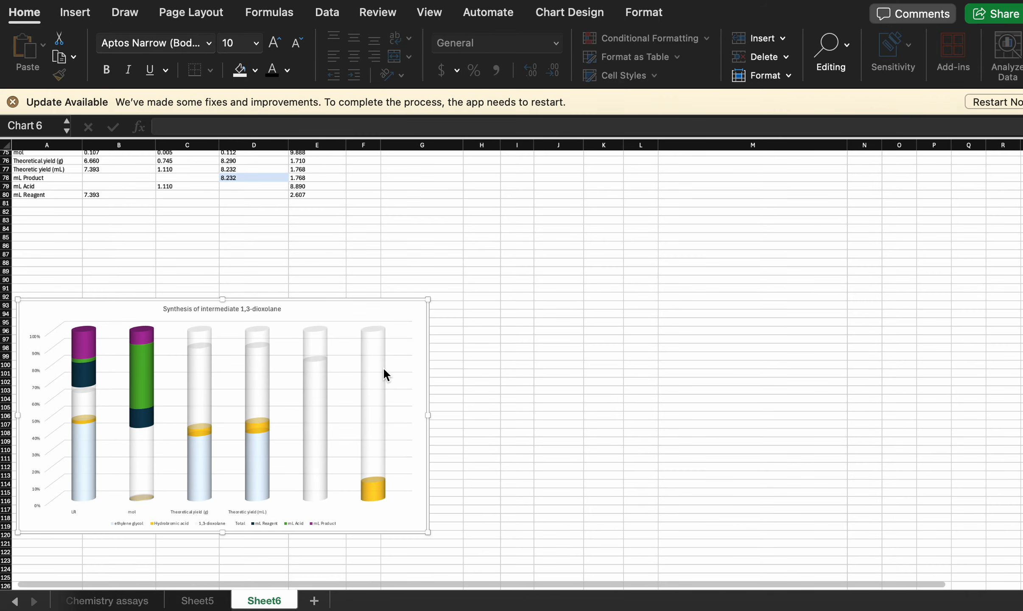
# - Move the chart beside the yield table, starting around cell G72, and check the source cells of the mL Acid and mL Reagent series
pyautogui.scroll(2, 383, 373)
pyautogui.moveTo(297, 371); pyautogui.dragTo(668, 197)
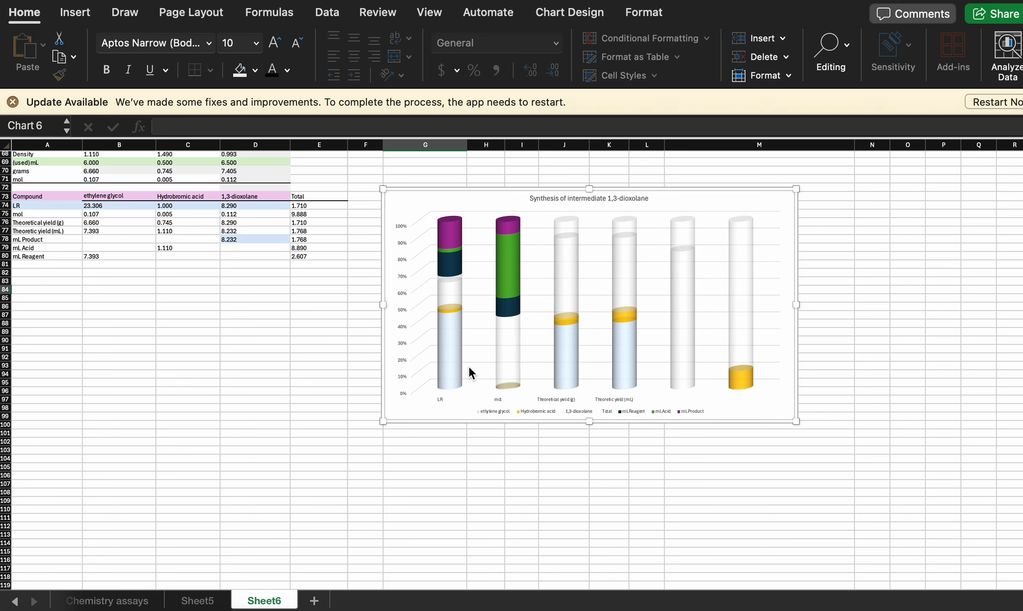
pyautogui.scroll(3, 468, 366)
pyautogui.click(692, 473)
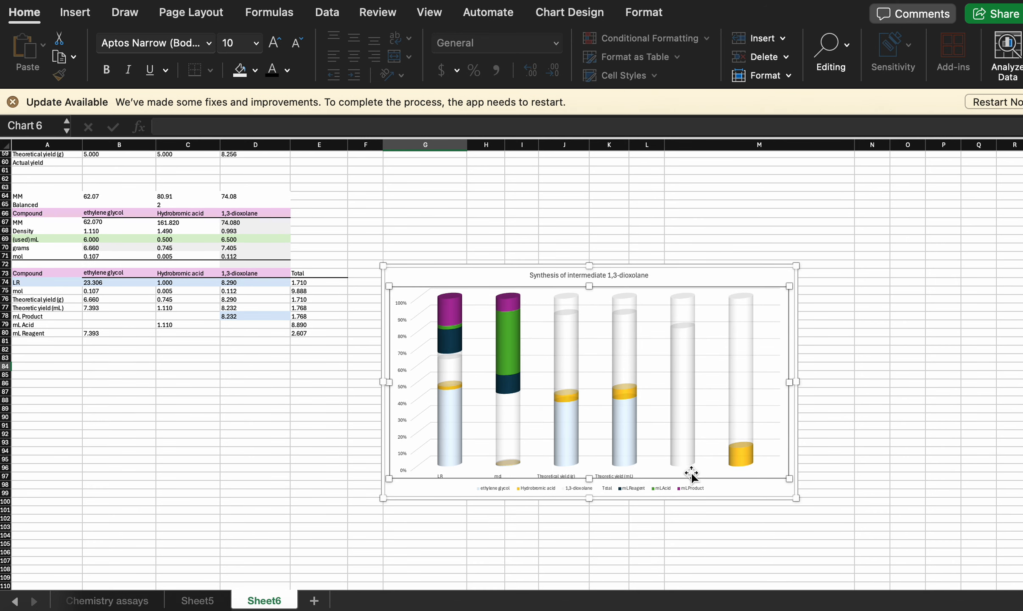
pyautogui.click(515, 340)
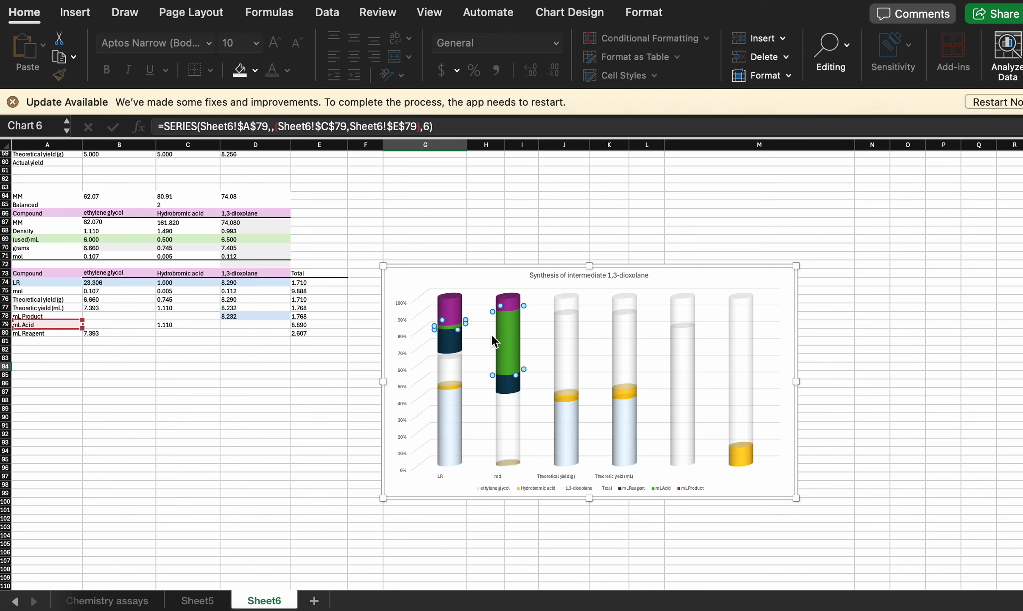
pyautogui.scroll(2, 491, 333)
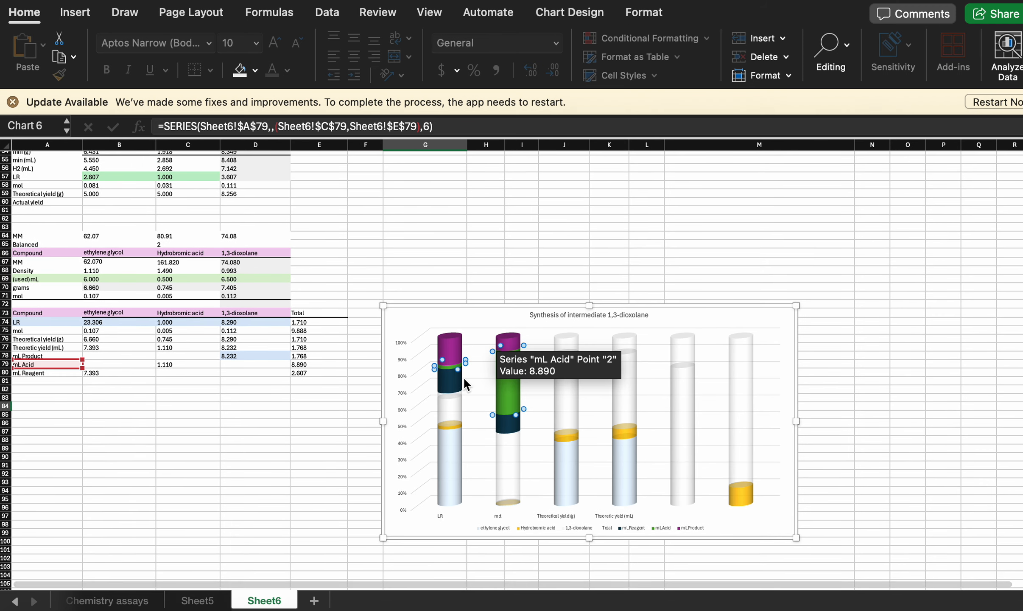
pyautogui.click(447, 377)
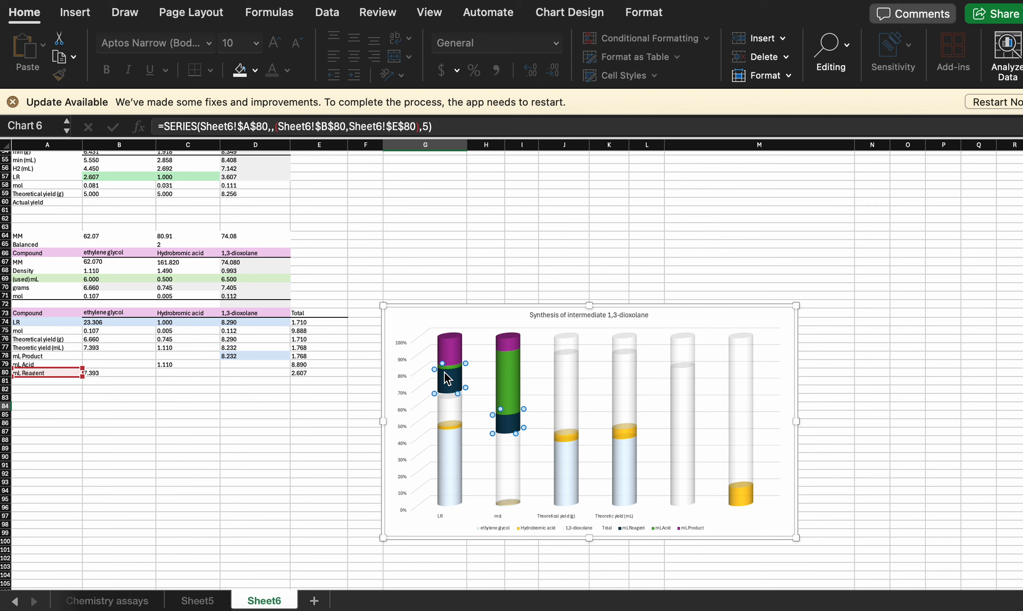
pyautogui.click(482, 312)
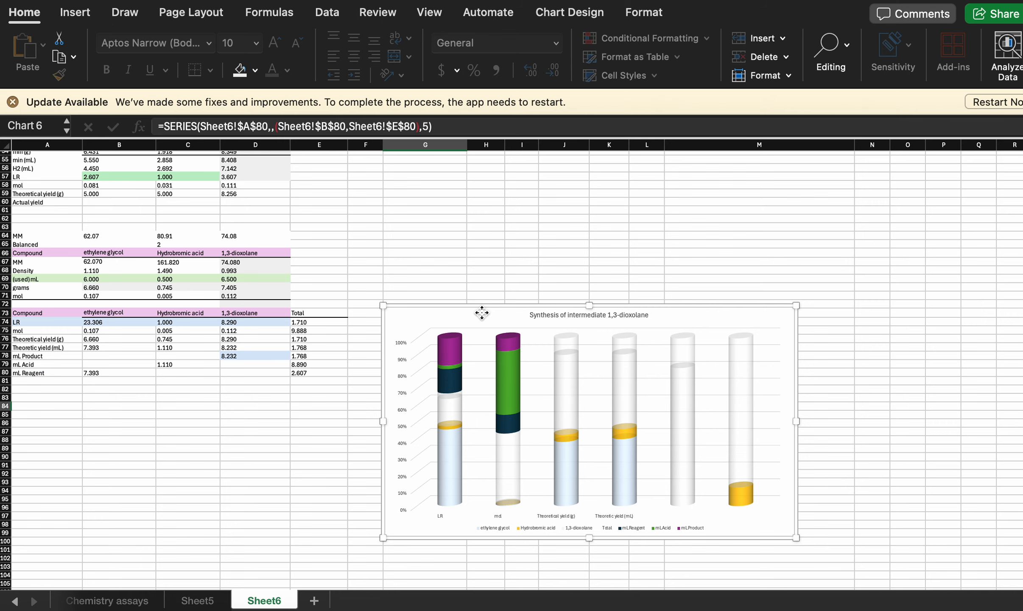
# - Remove the mL Product, mL Acid and mL Reagent series from the chart's data source
pyautogui.rightClick(467, 323)
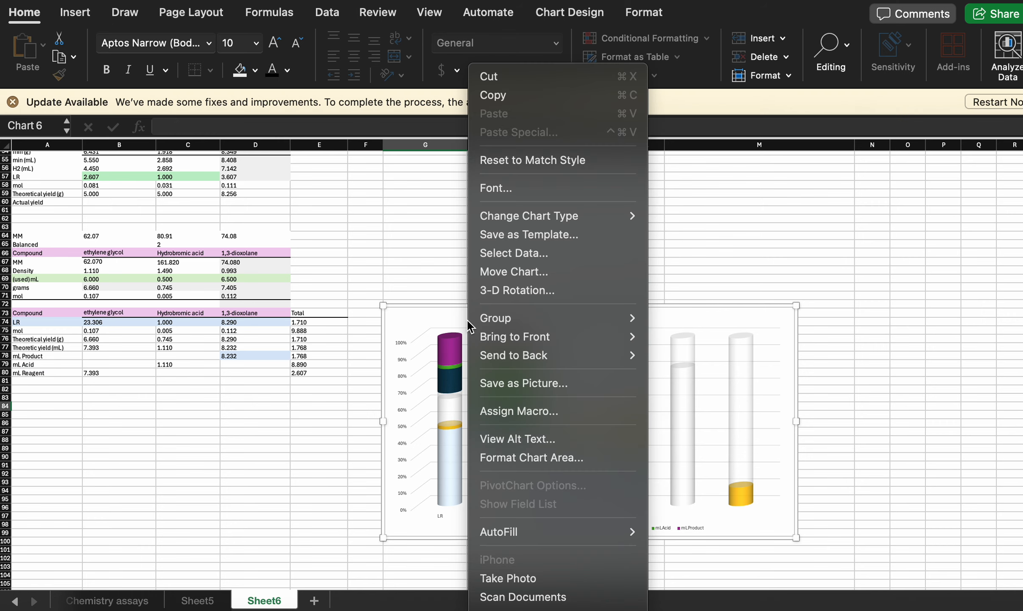
pyautogui.click(529, 256)
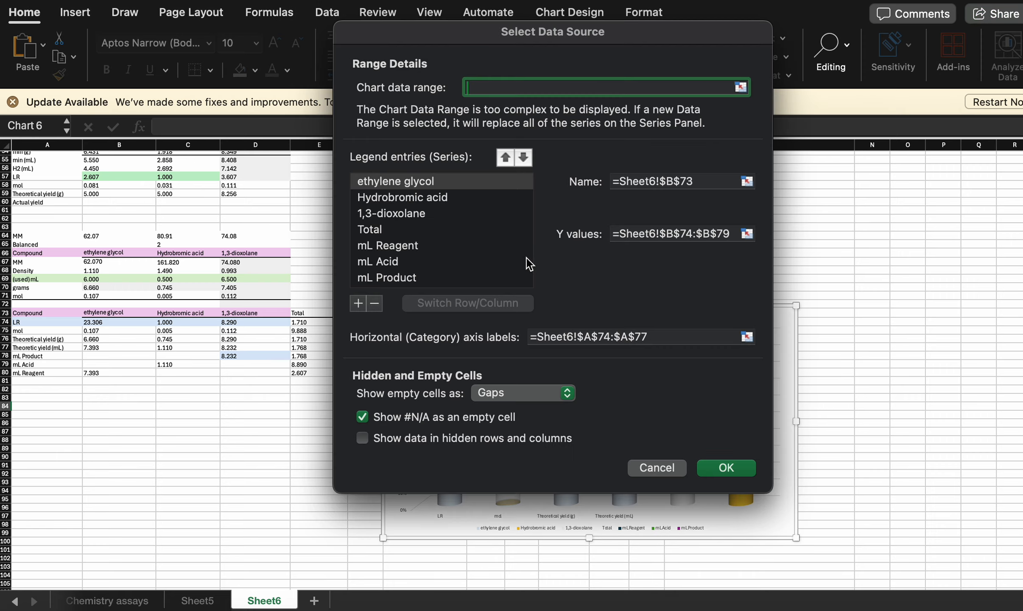
pyautogui.click(409, 276)
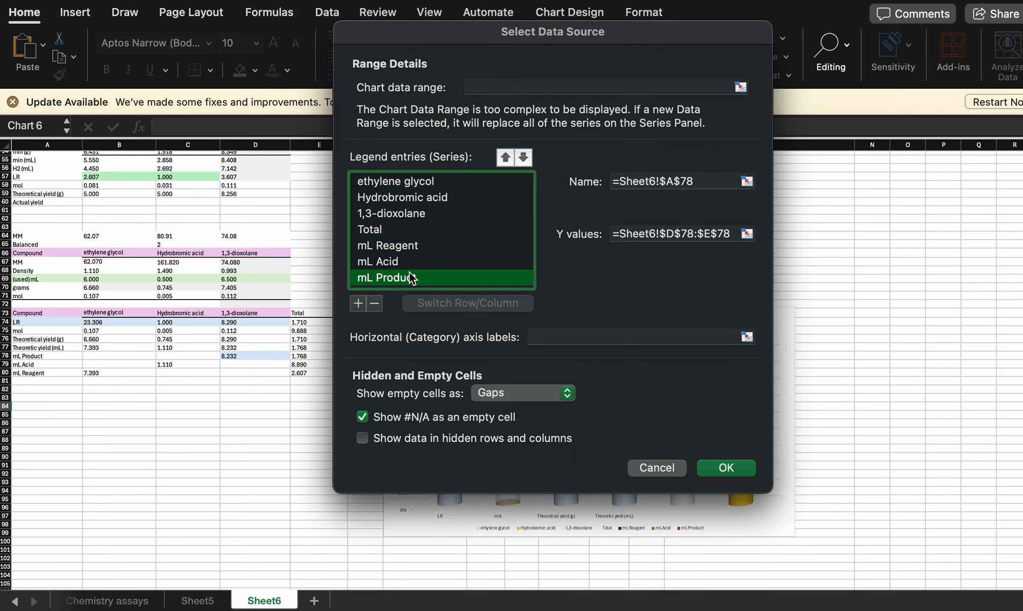
pyautogui.click(379, 302)
pyautogui.click(373, 302)
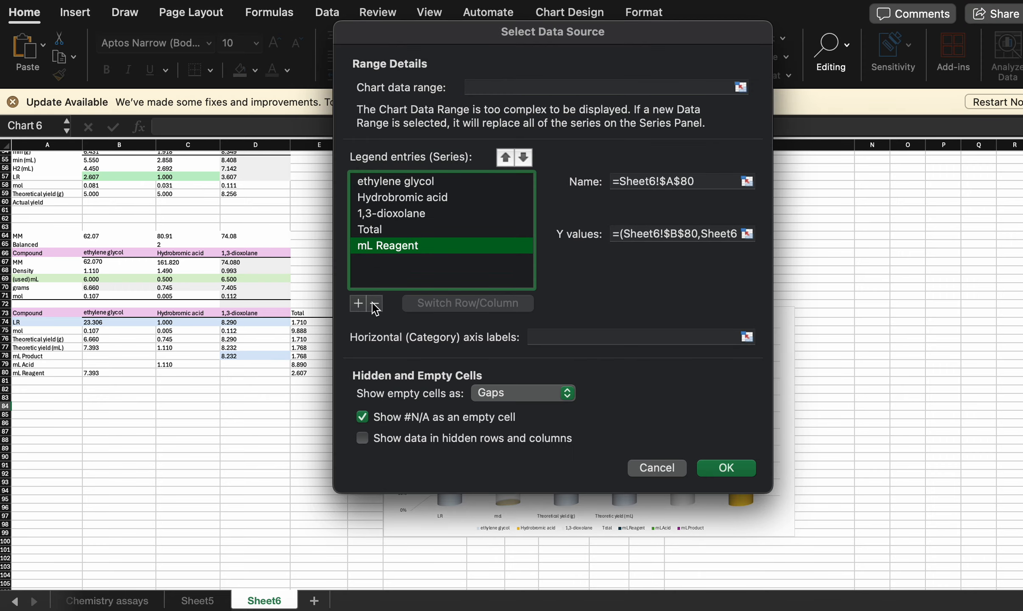
pyautogui.click(374, 304)
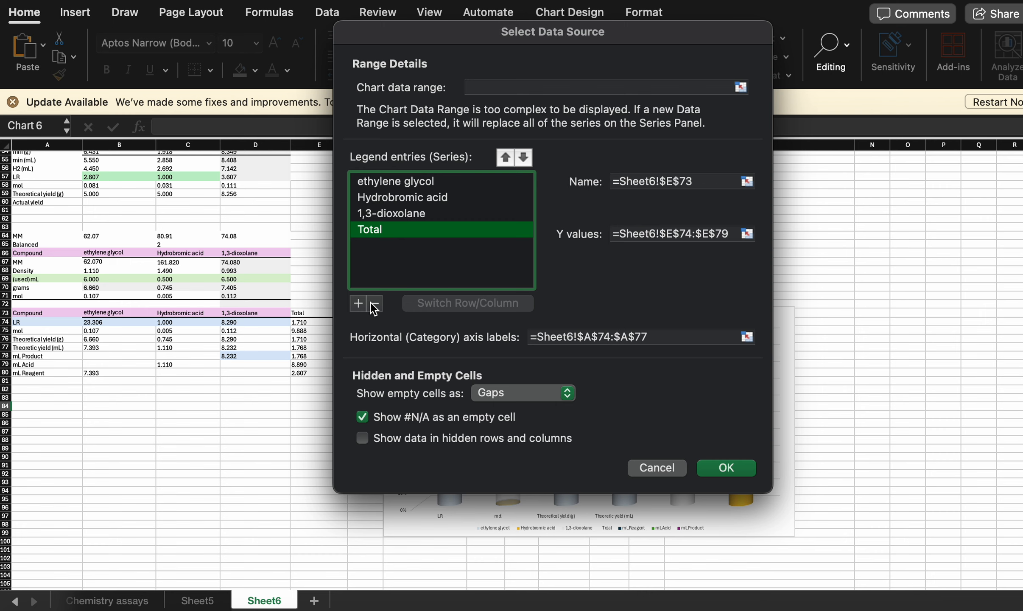
# - Set the chart's horizontal category labels to Sheet6 A74:A80 and apply the data source changes
pyautogui.click(695, 336)
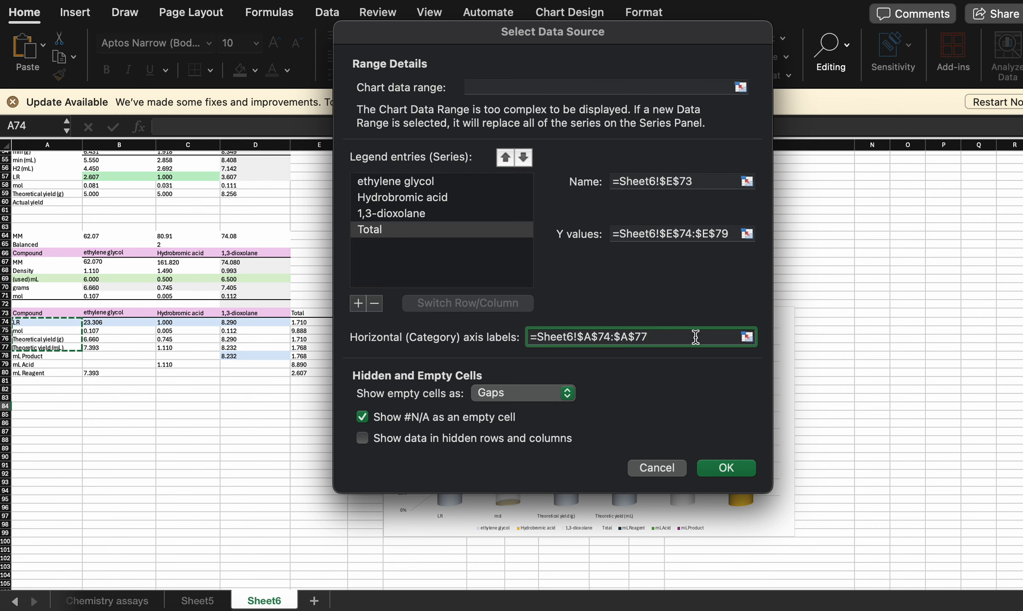
pyautogui.click(61, 323)
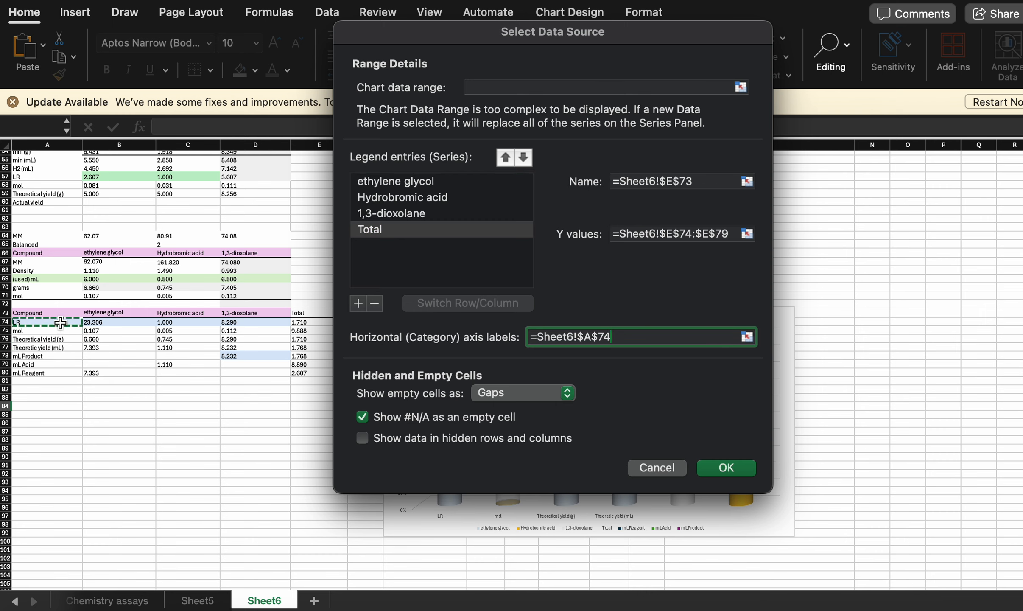
pyautogui.moveTo(61, 323); pyautogui.dragTo(56, 379)
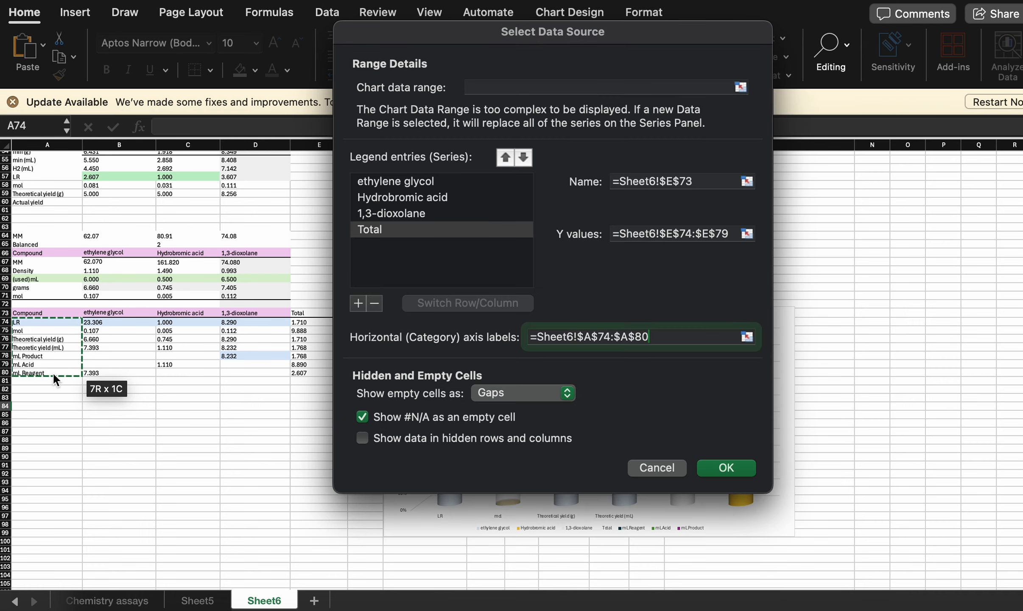
pyautogui.click(730, 466)
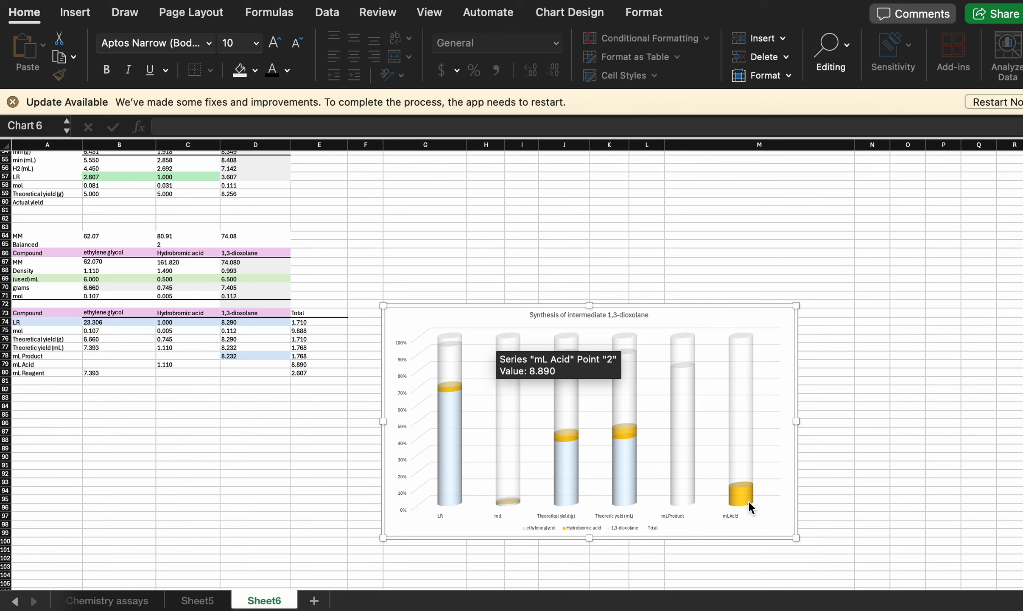
# - Check the source range of the Hydrobromic acid series and open the chart area's formatting options
pyautogui.moveTo(743, 491)
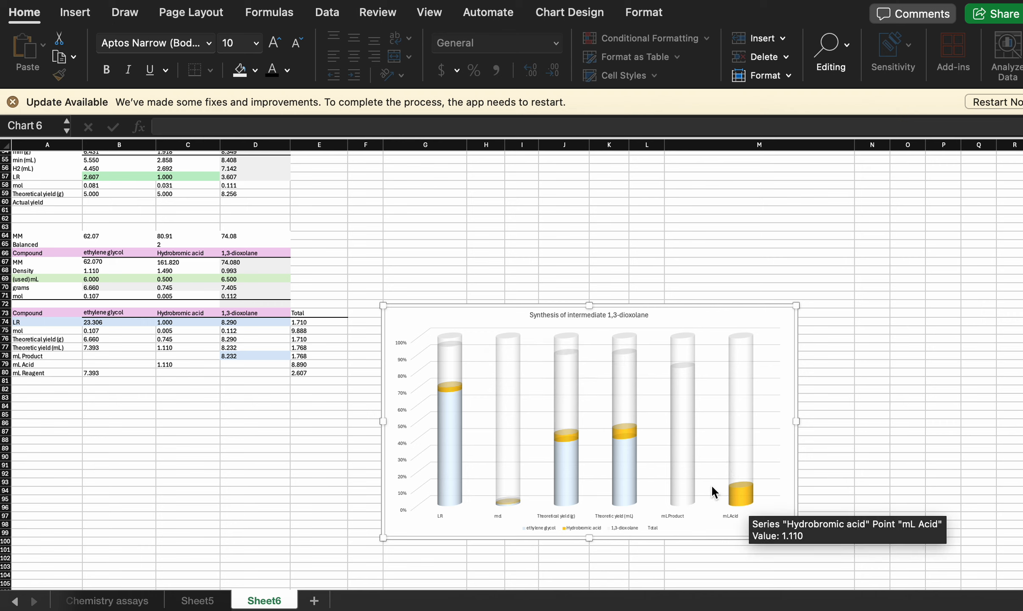
pyautogui.rightClick(740, 493)
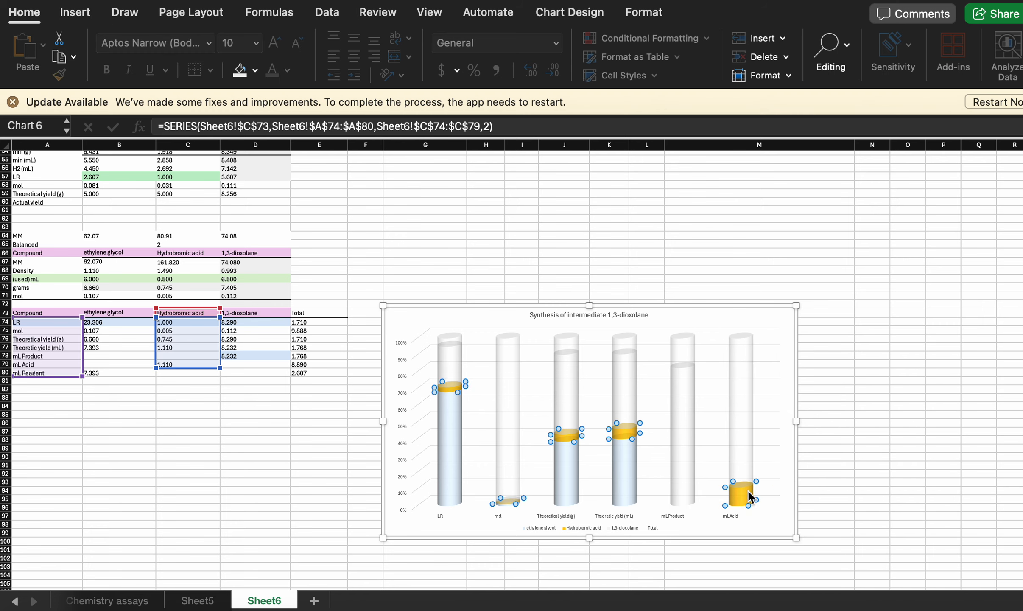
pyautogui.click(738, 490)
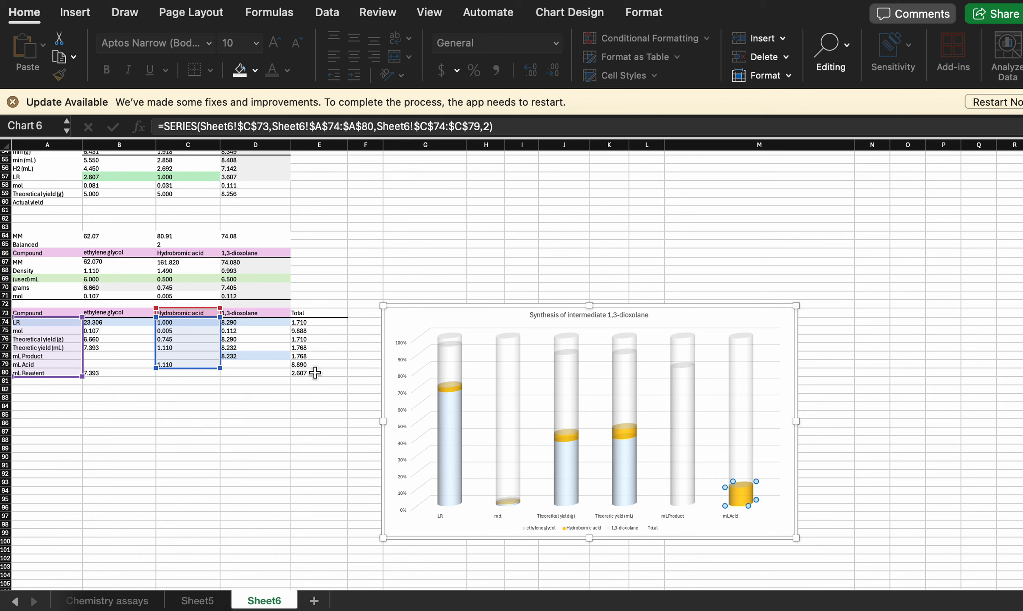
pyautogui.click(198, 372)
pyautogui.doubleClick(702, 518)
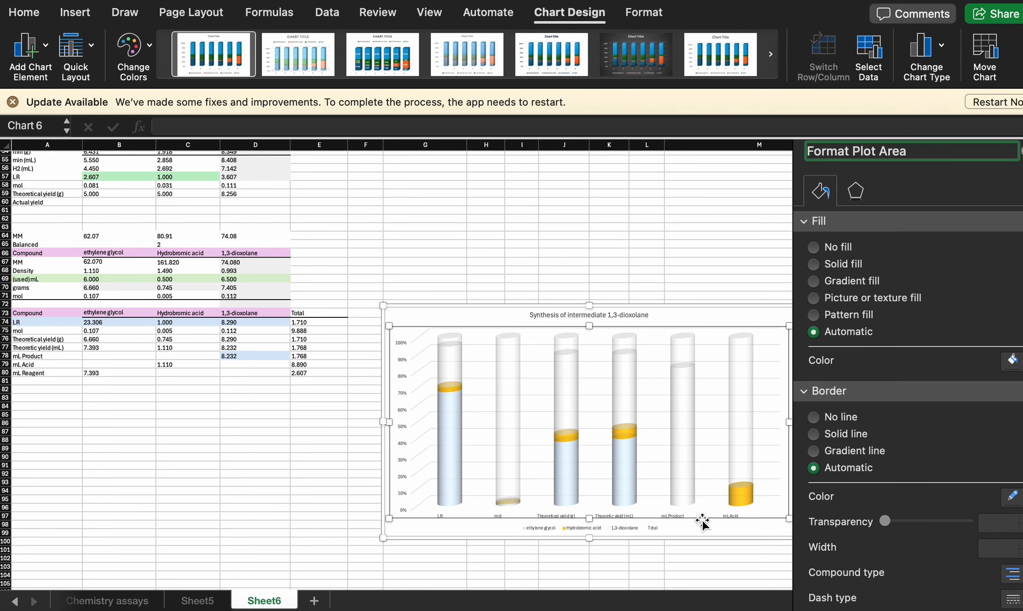
pyautogui.click(472, 315)
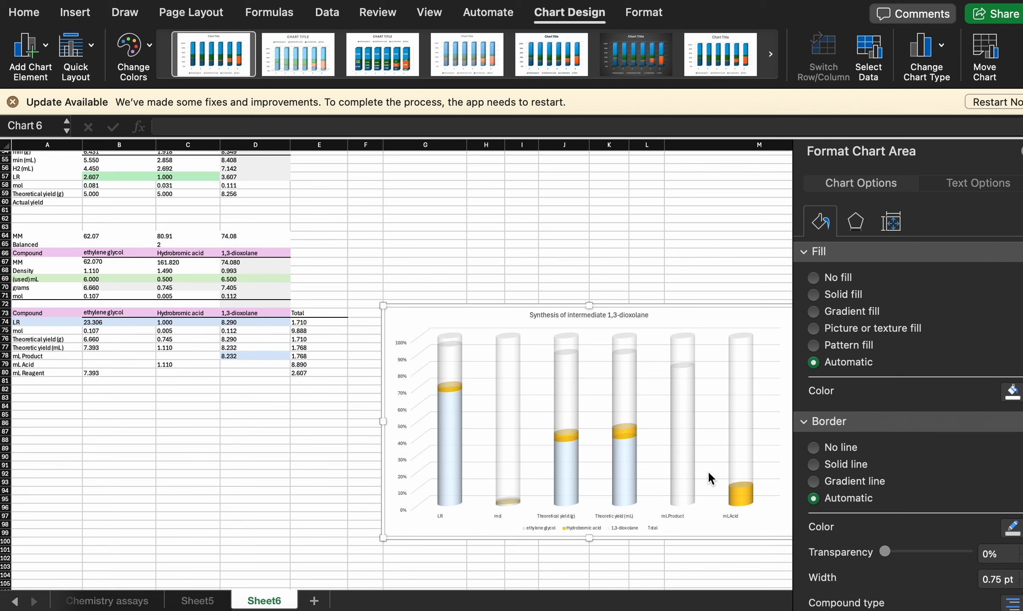
pyautogui.moveTo(747, 492)
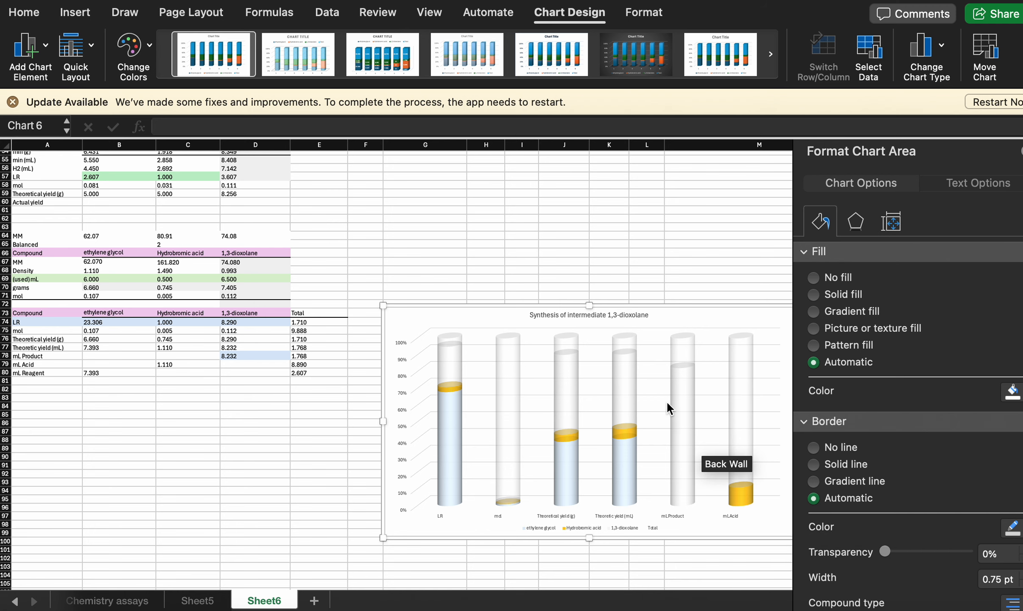
# - Set the chart's data range to Sheet6 A73:E80 and apply it
pyautogui.rightClick(481, 321)
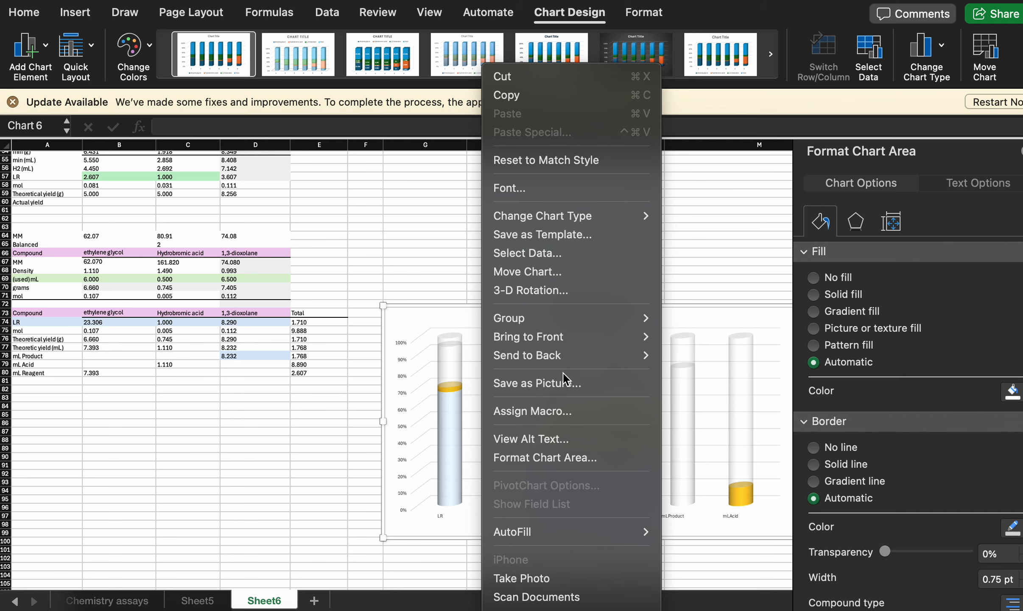
pyautogui.click(566, 252)
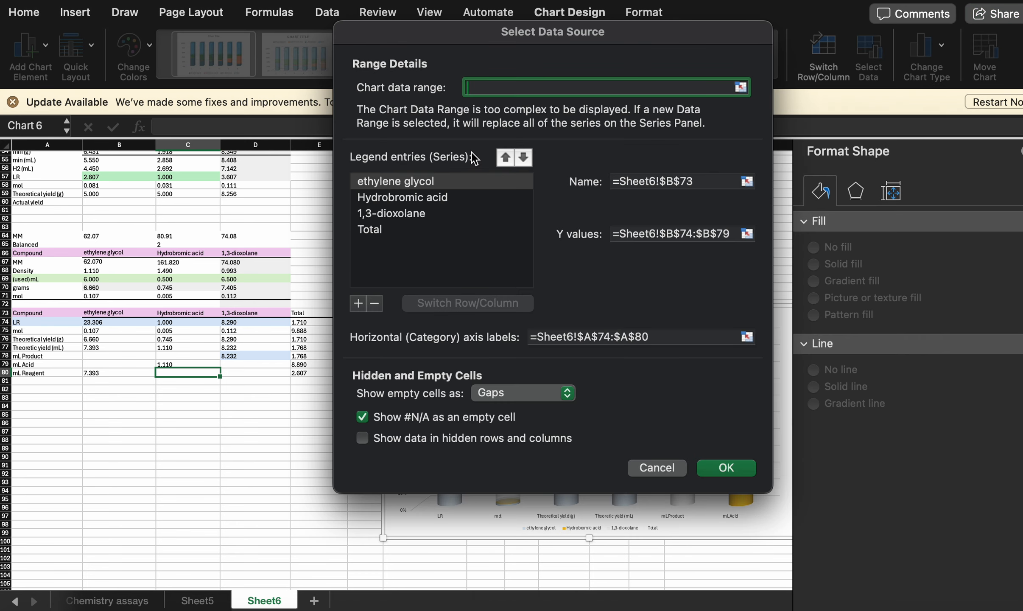
pyautogui.click(740, 87)
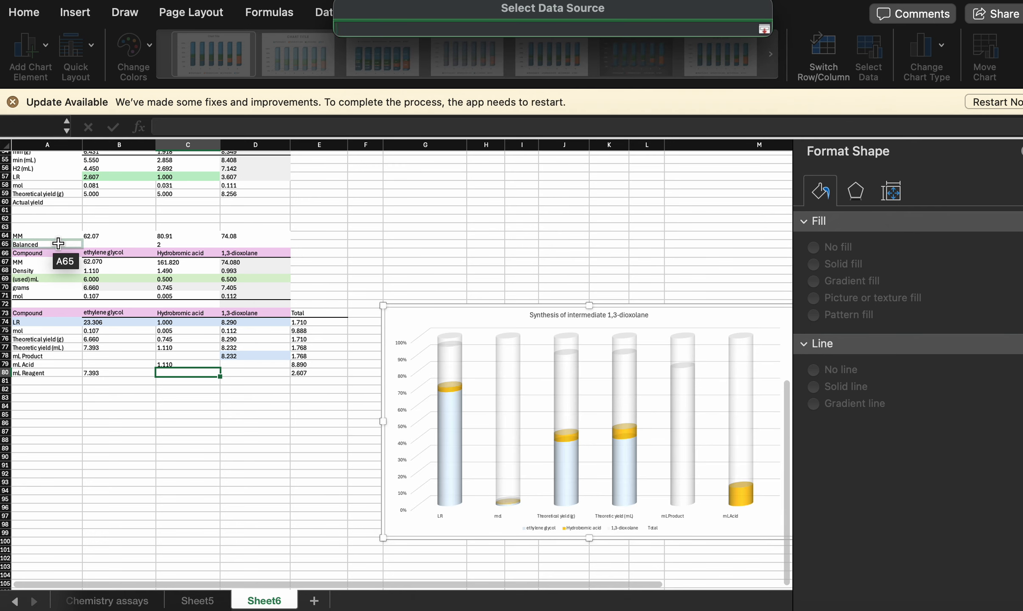
pyautogui.moveTo(46, 236); pyautogui.dragTo(325, 372)
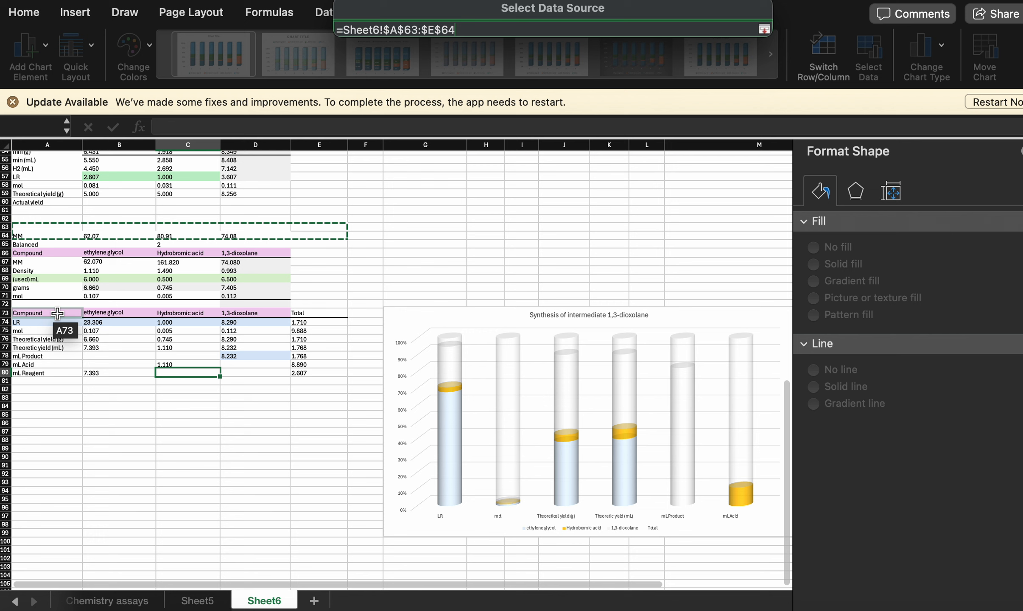
pyautogui.moveTo(17, 314); pyautogui.dragTo(295, 372)
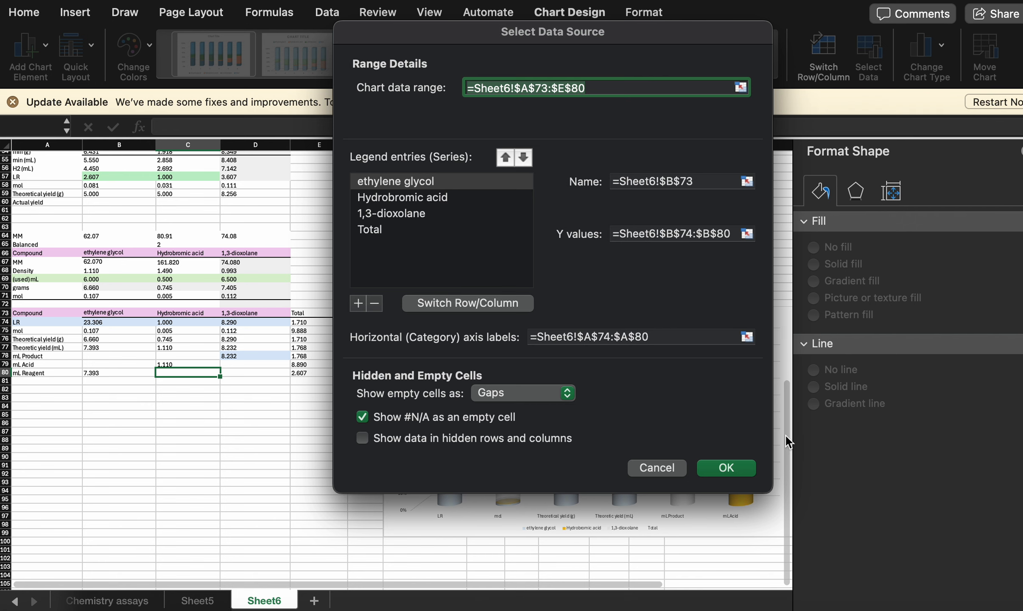
pyautogui.click(726, 468)
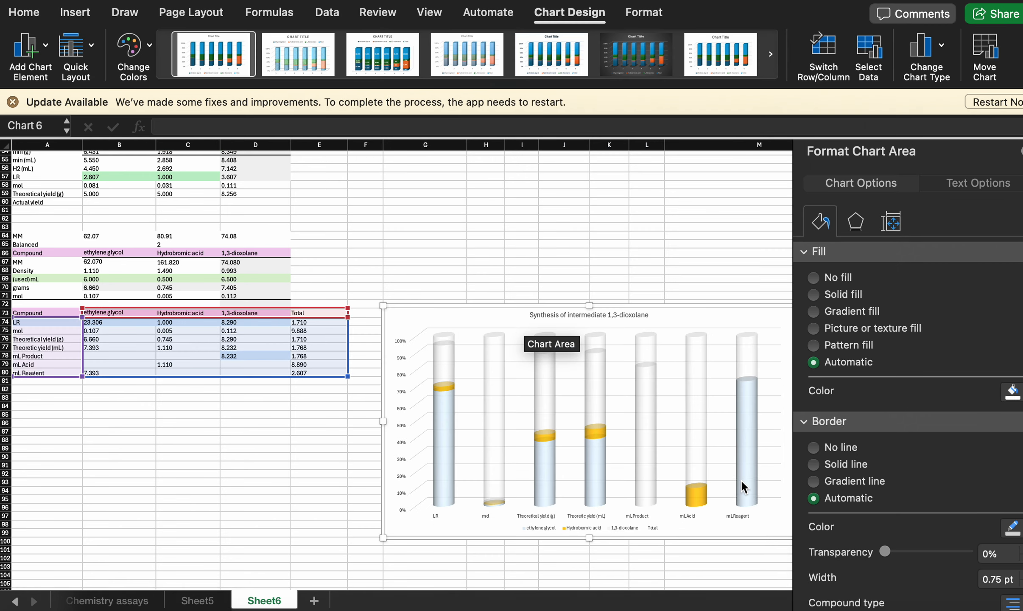
# - Change the solid fill colour of the 1,3-dioxolane series to light pink
pyautogui.moveTo(750, 467)
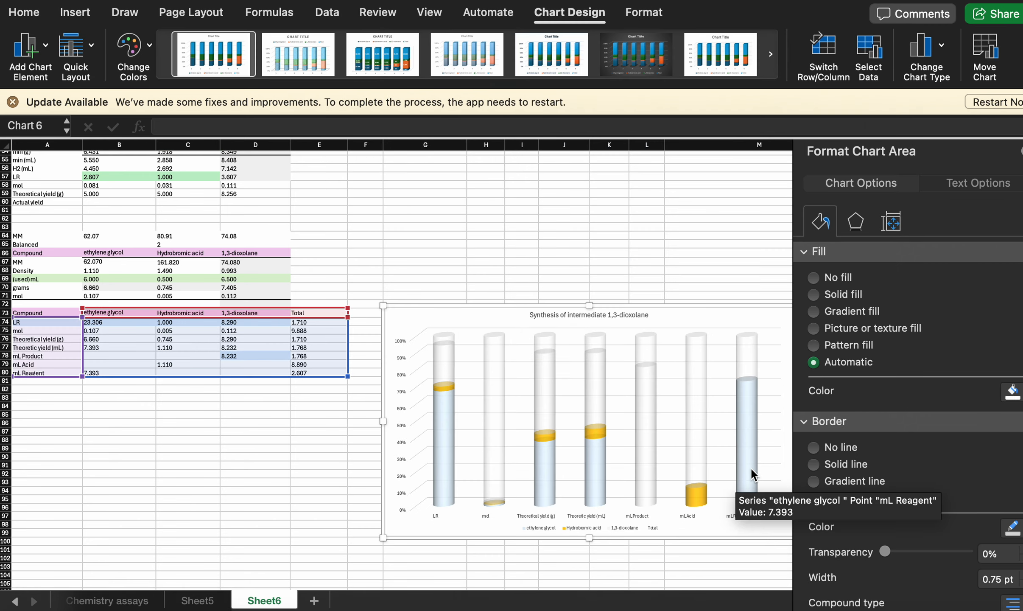
pyautogui.click(646, 402)
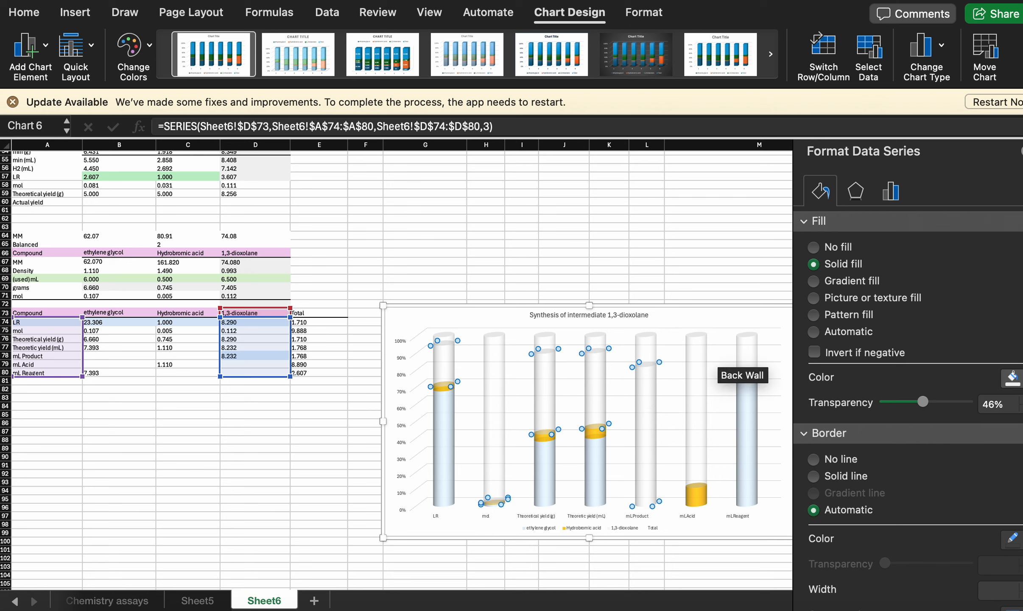
pyautogui.click(1014, 378)
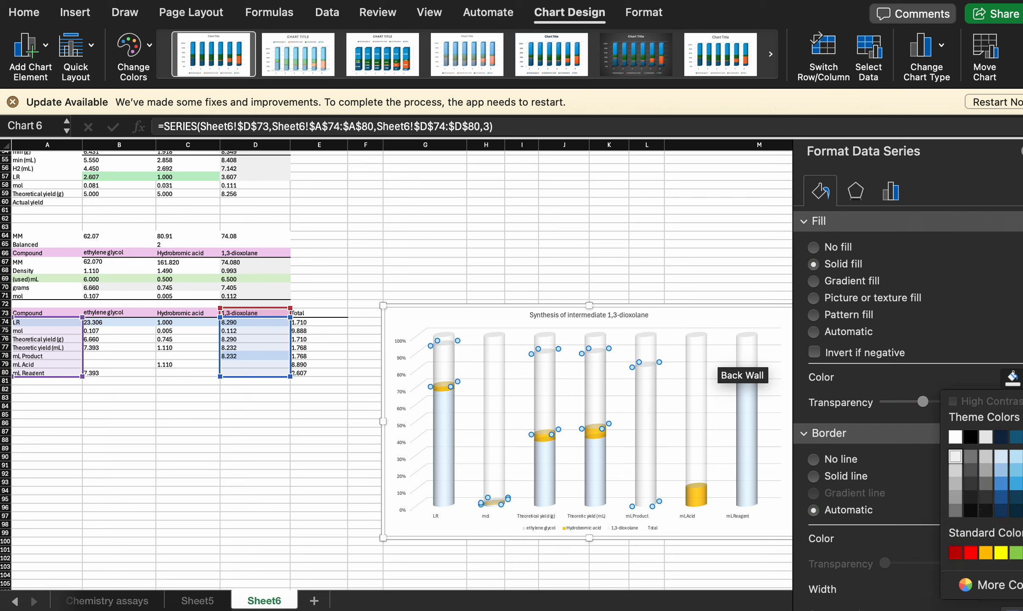
pyautogui.click(892, 1)
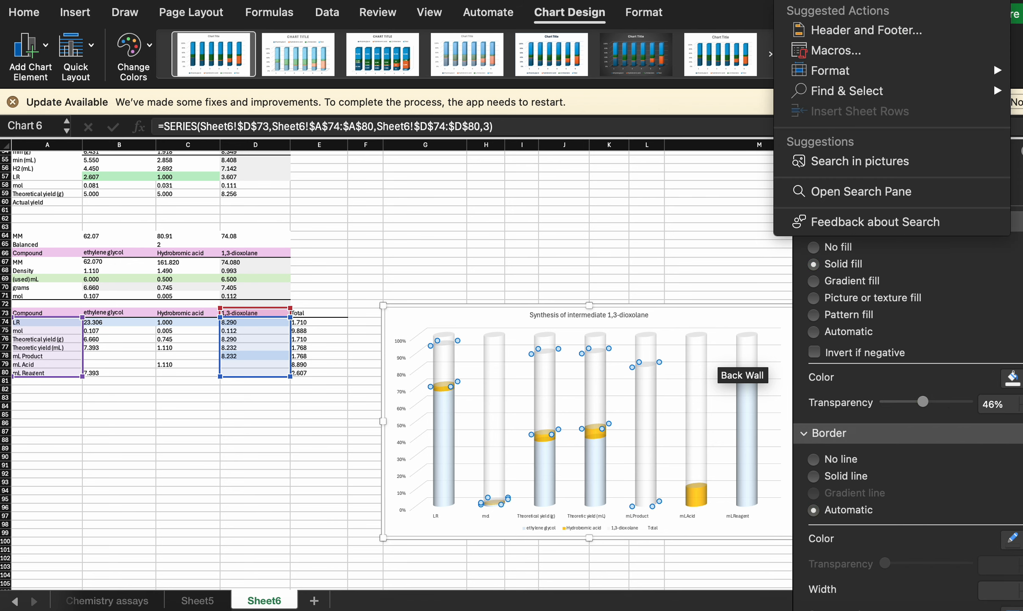
pyautogui.press('Escape')
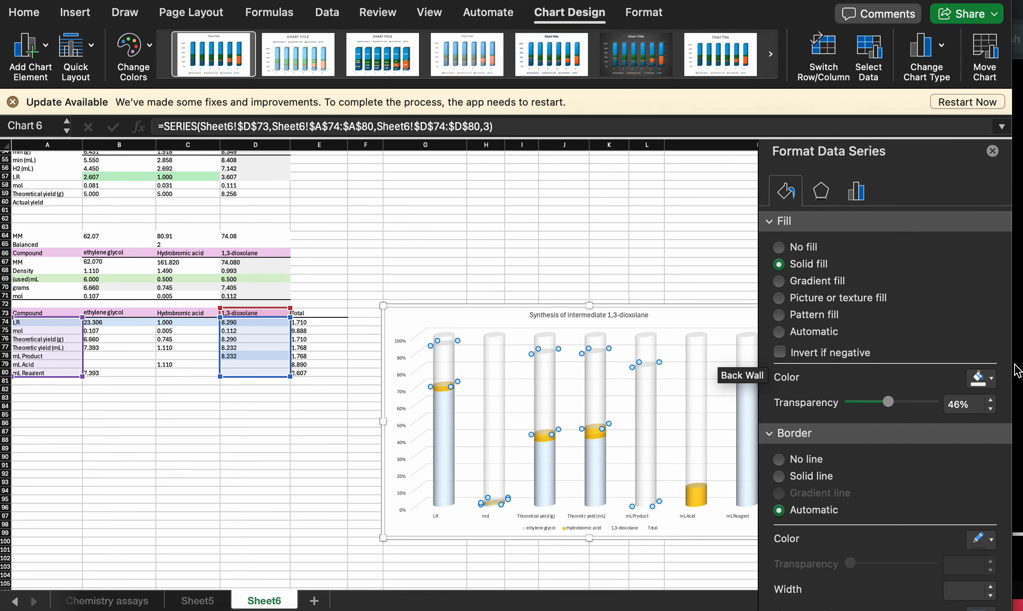
pyautogui.click(993, 378)
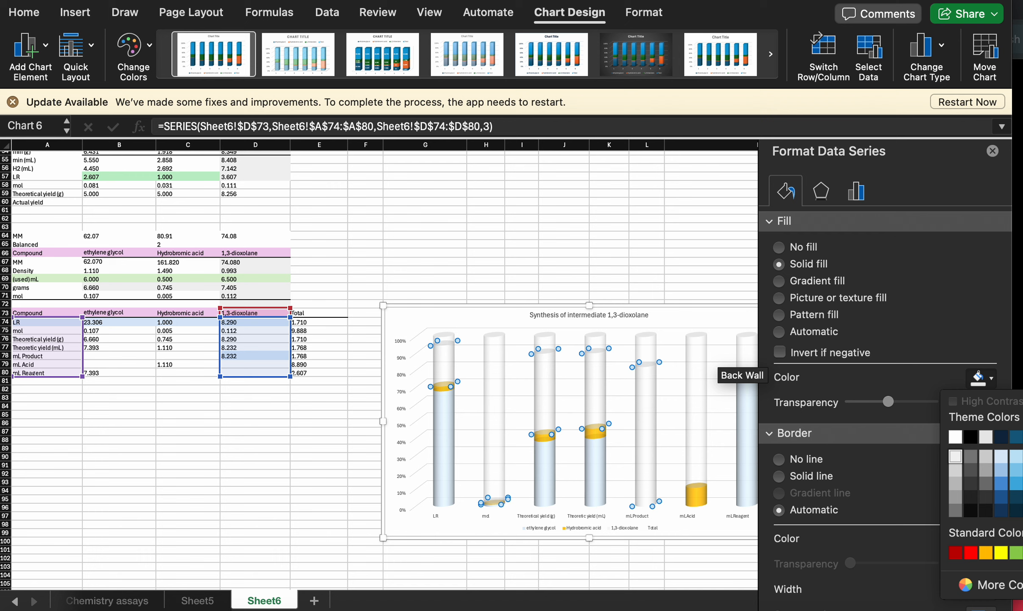
pyautogui.click(1022, 457)
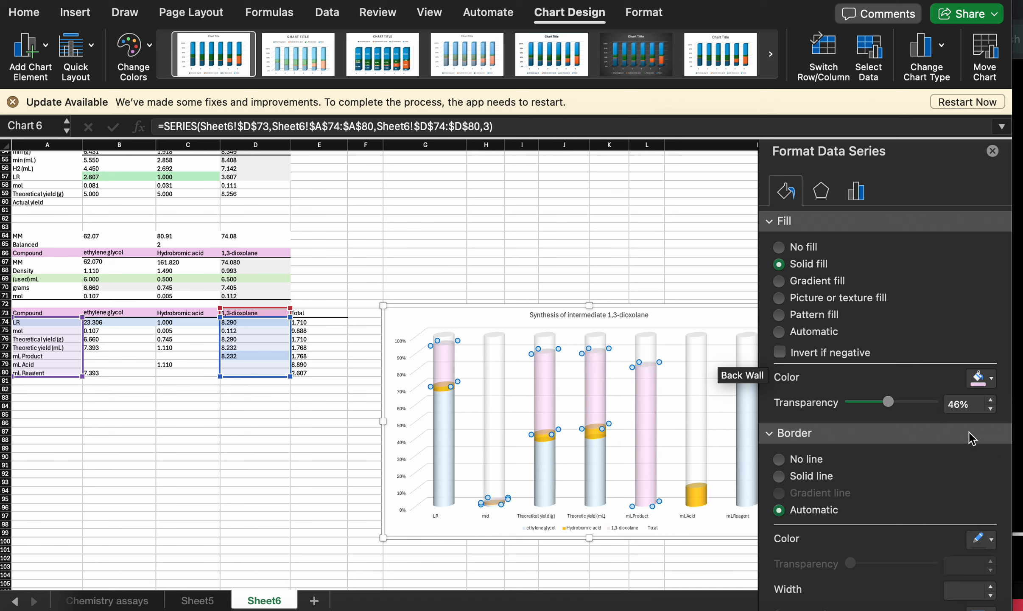
# - Set the fill transparency of the ethylene glycol series to 50%
pyautogui.click(547, 475)
pyautogui.moveTo(903, 401); pyautogui.dragTo(893, 402)
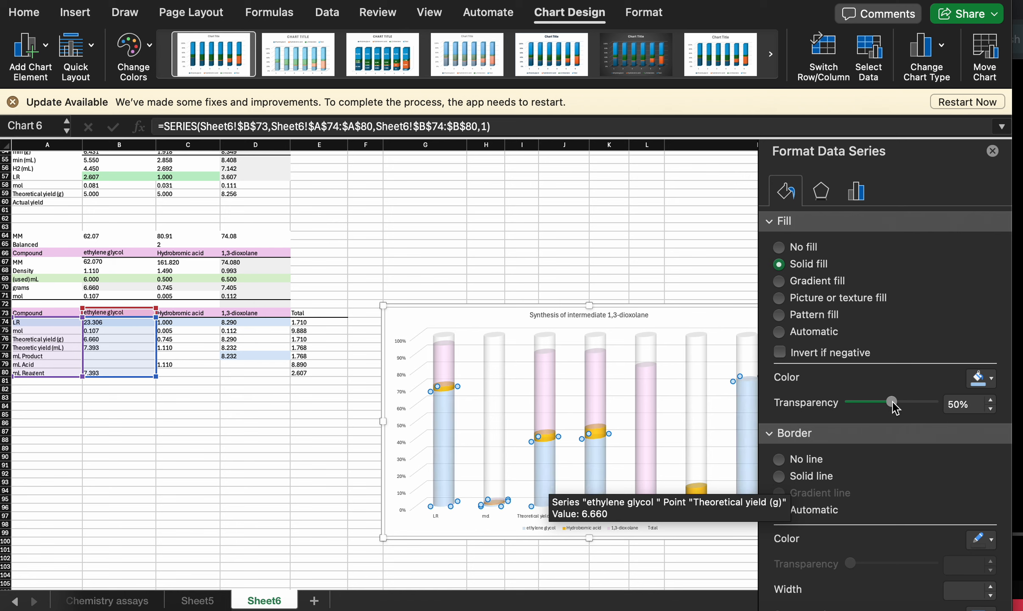
# - Set the fill transparency of the Hydrobromic acid series to 56%
pyautogui.click(601, 431)
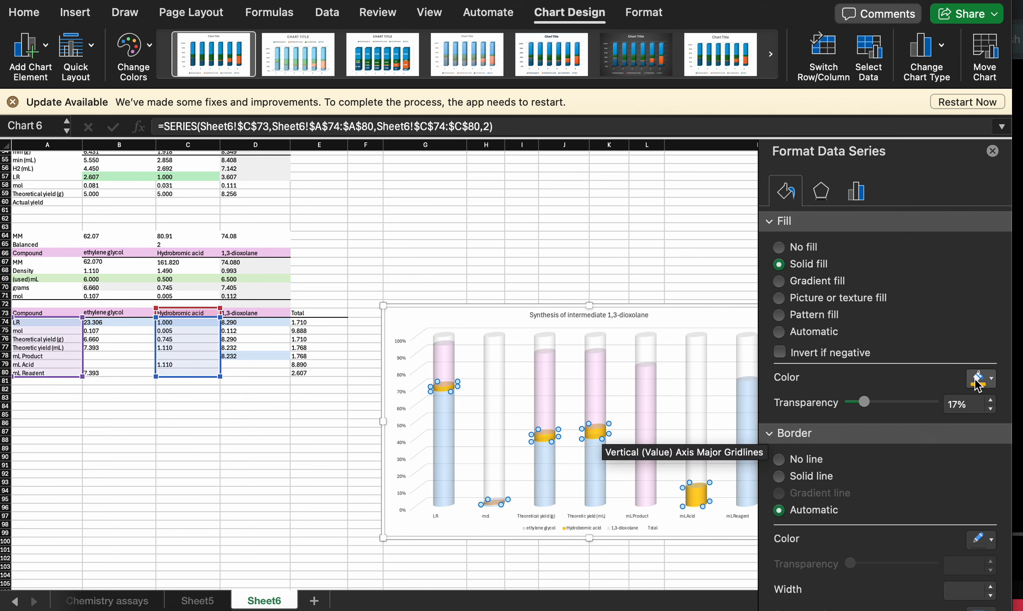
pyautogui.moveTo(868, 404); pyautogui.dragTo(902, 403)
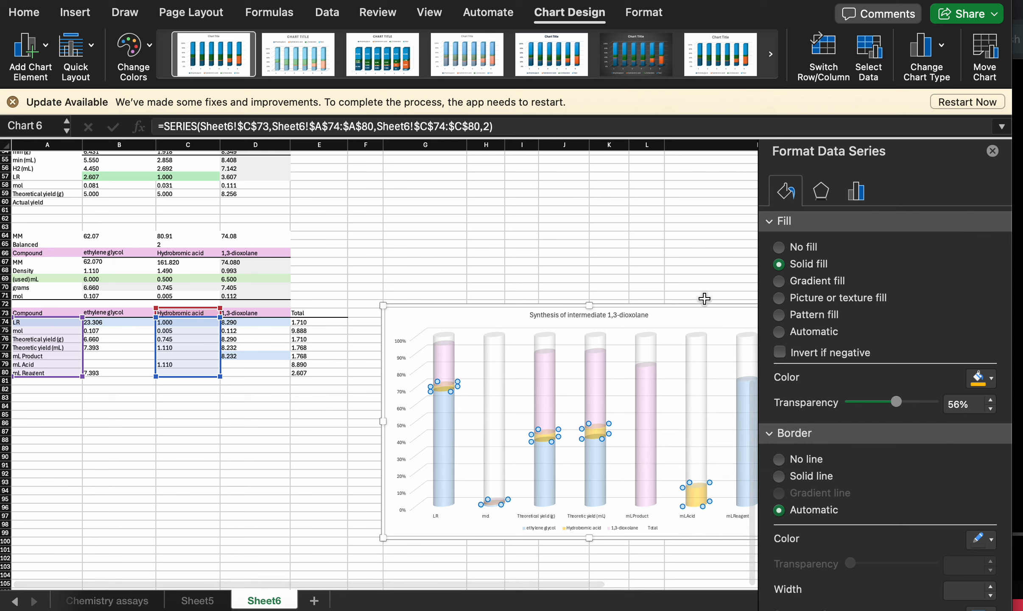
pyautogui.click(687, 316)
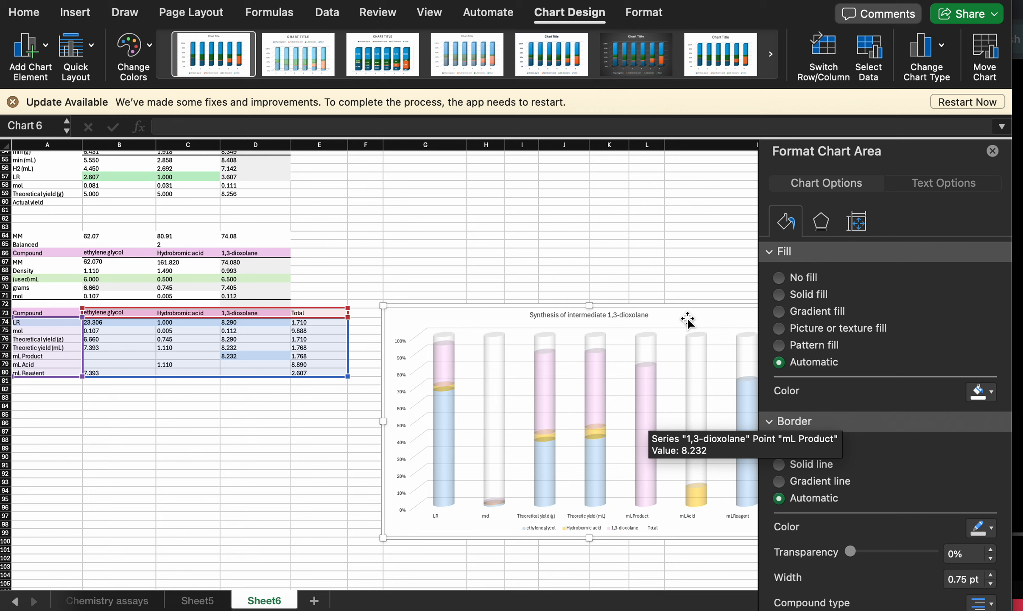
# - Try a preset chart style with saturated colours on the cylinder chart and undo it
pyautogui.click(475, 326)
pyautogui.click(473, 346)
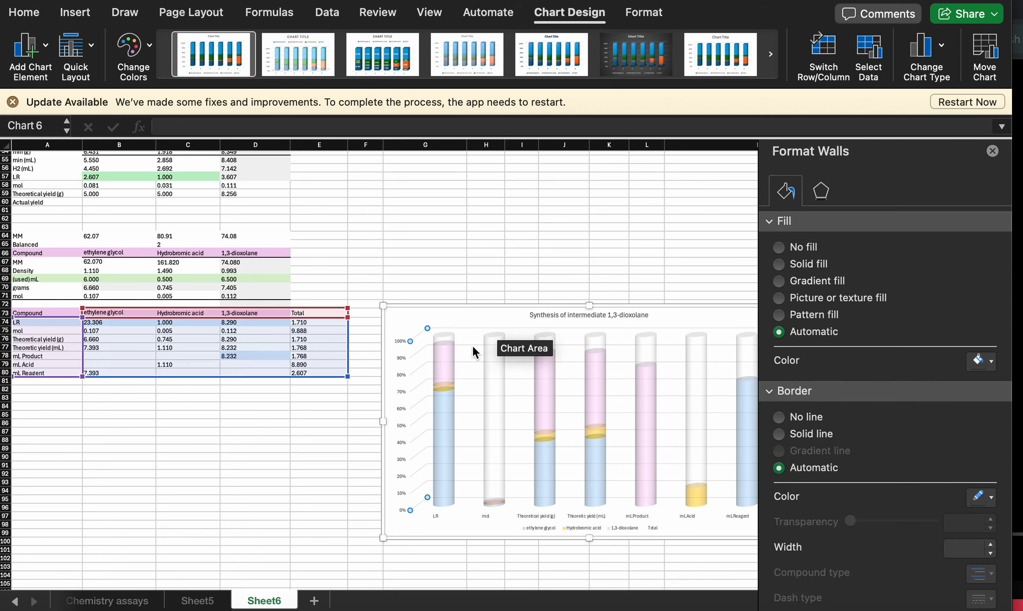
pyautogui.click(472, 345)
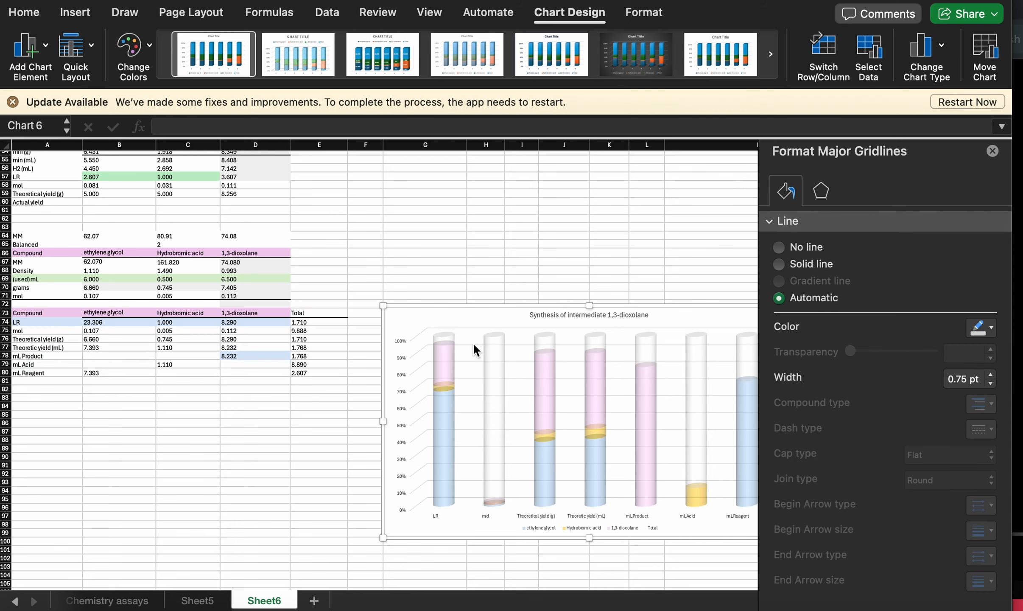
pyautogui.click(470, 327)
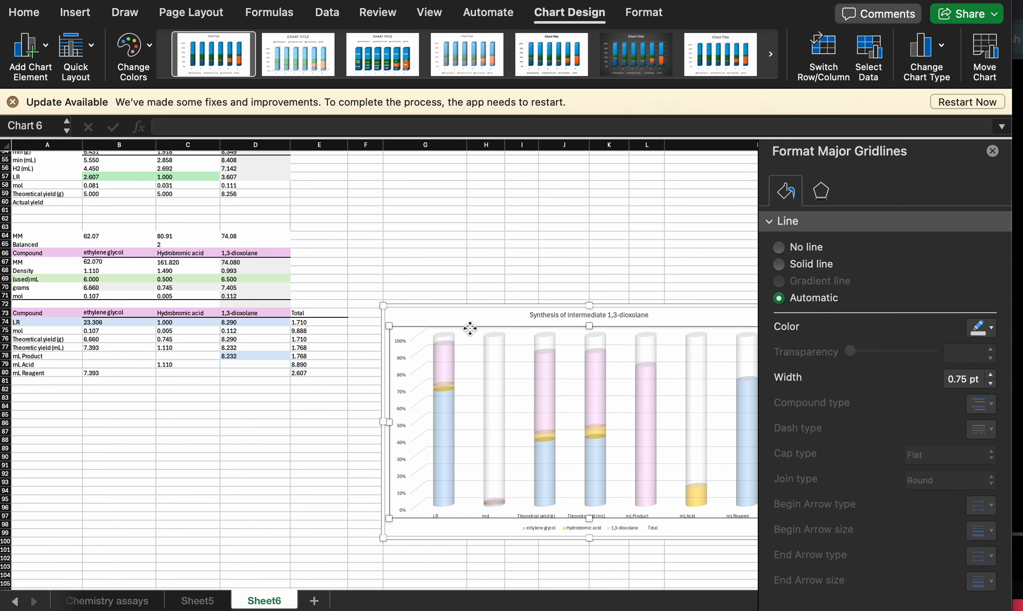
pyautogui.click(467, 378)
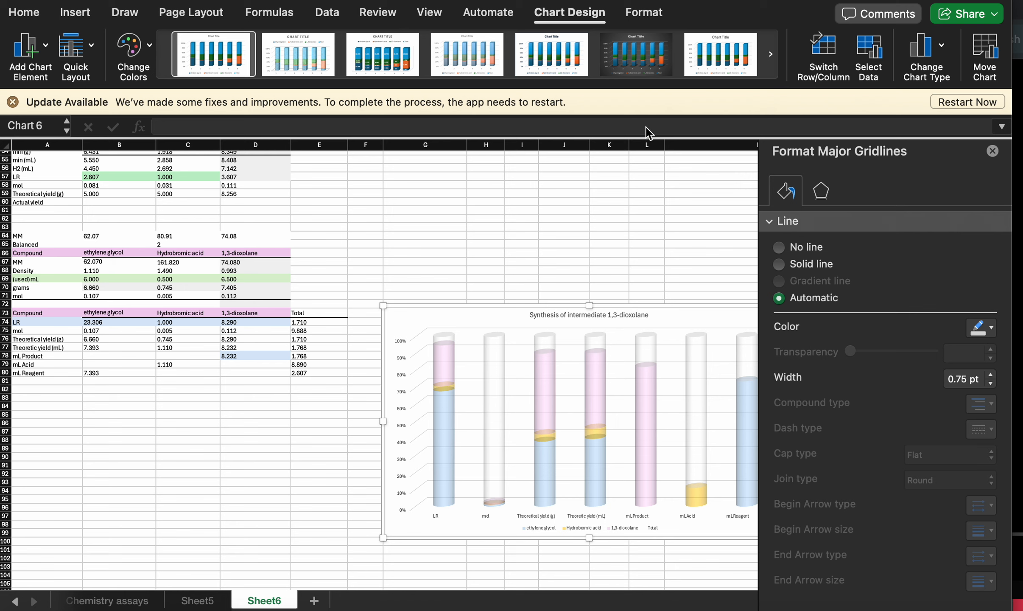
pyautogui.click(738, 55)
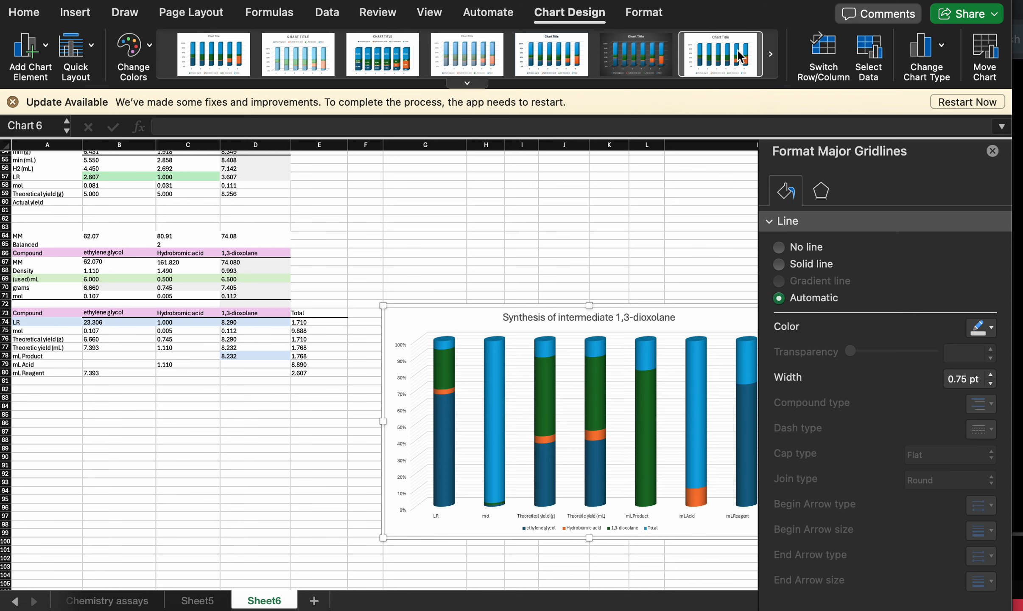
pyautogui.press('super+z')
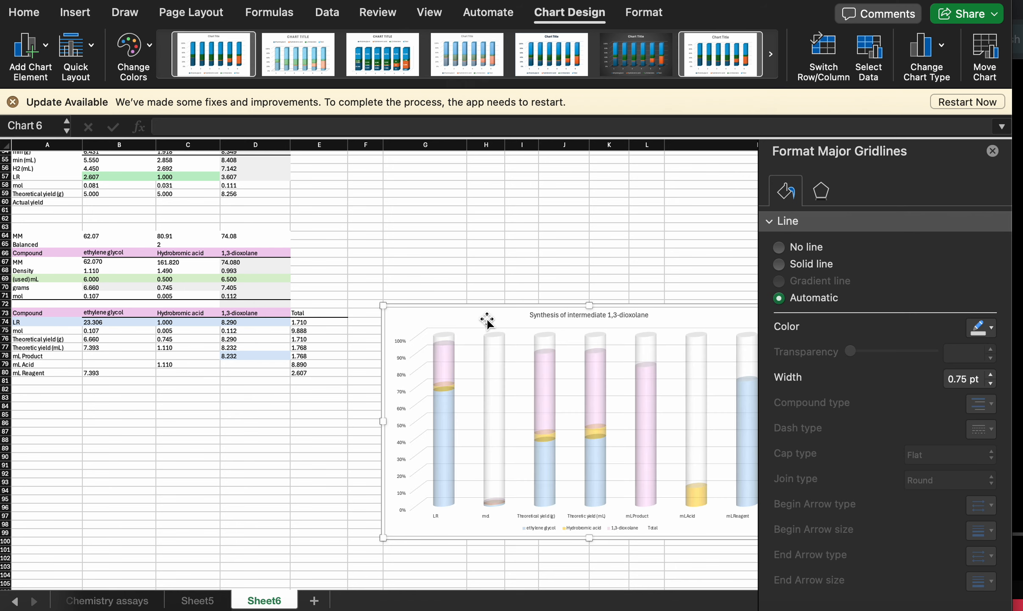
# - Enlarge the chart by extending its upper-left corner to about cell F66
pyautogui.click(467, 331)
pyautogui.click(473, 328)
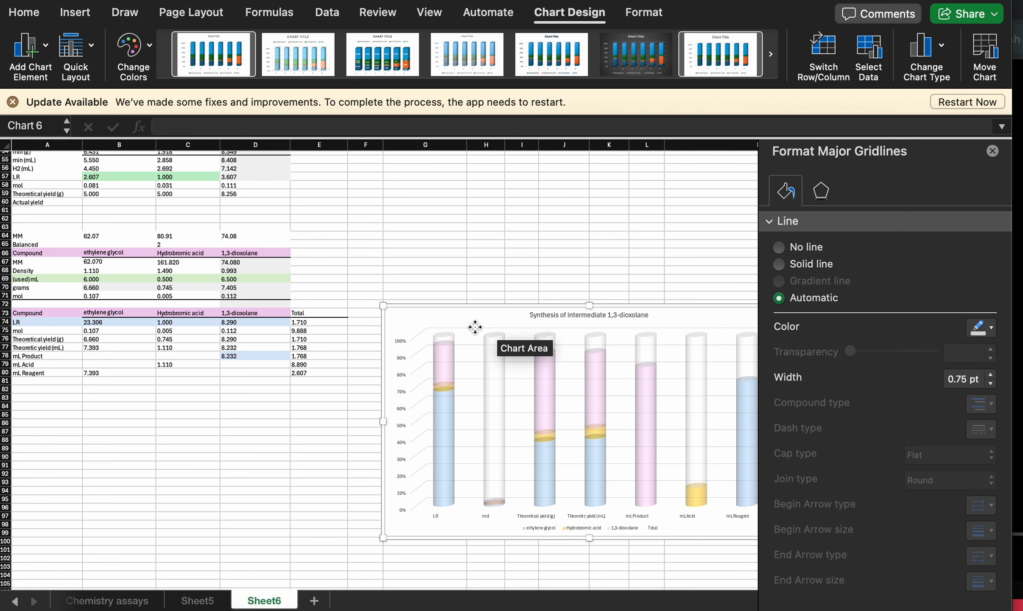
pyautogui.click(475, 327)
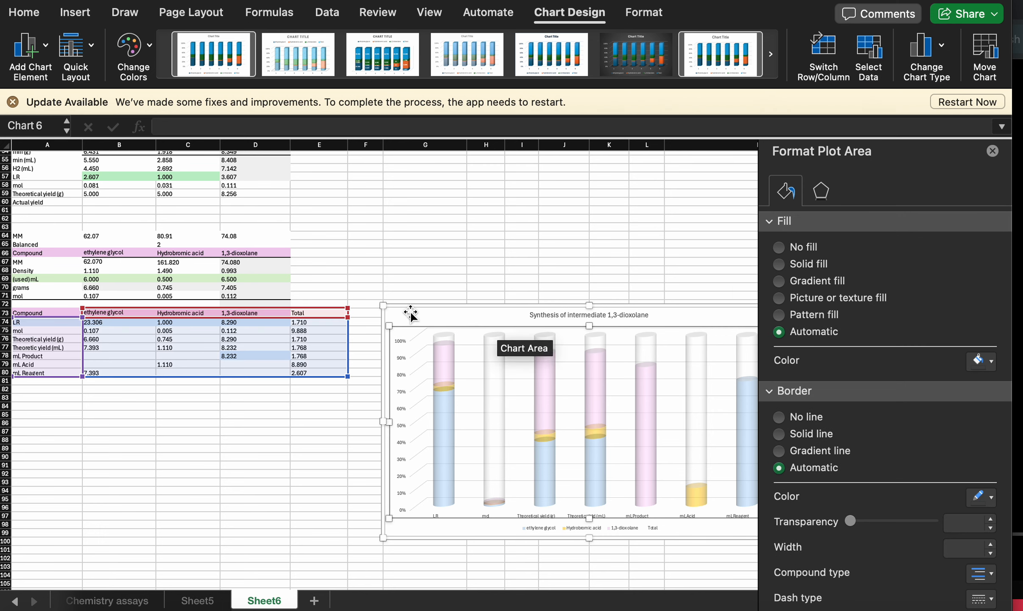
pyautogui.moveTo(383, 305); pyautogui.dragTo(346, 255)
# - Give the ethylene glycol and Total series solid black borders
pyautogui.click(486, 472)
pyautogui.click(521, 465)
pyautogui.click(991, 444)
pyautogui.click(971, 271)
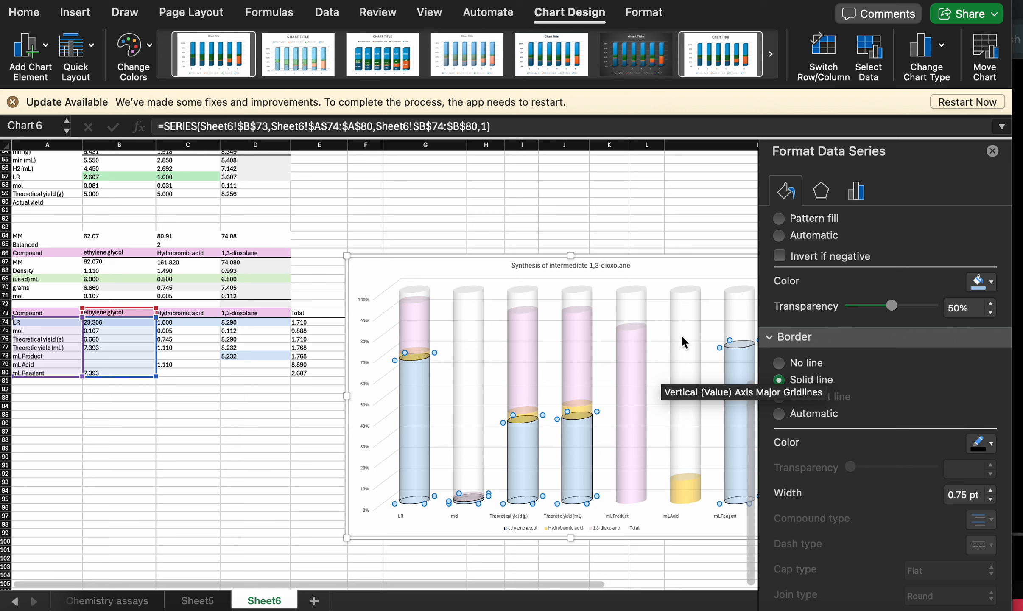
pyautogui.click(681, 334)
pyautogui.click(991, 444)
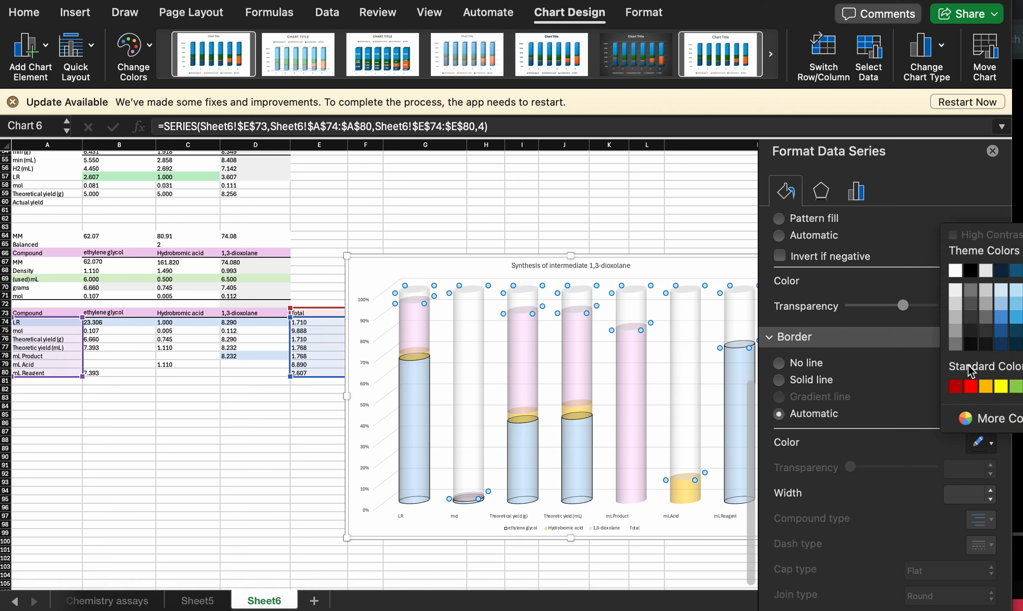
pyautogui.click(971, 271)
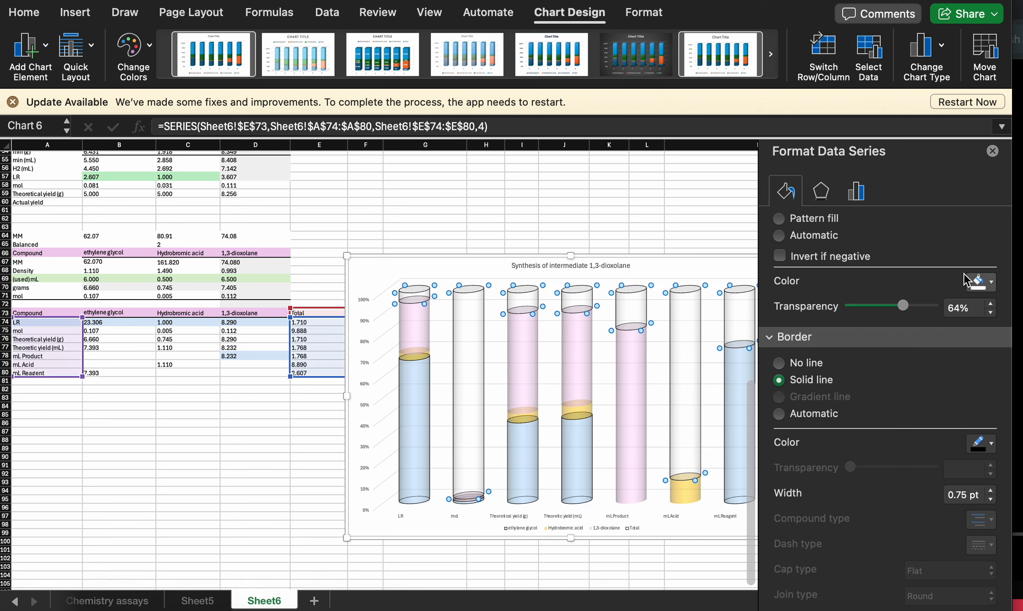
# - Give the 1,3-dioxolane and Hydrobromic acid series solid black borders
pyautogui.click(641, 384)
pyautogui.click(625, 372)
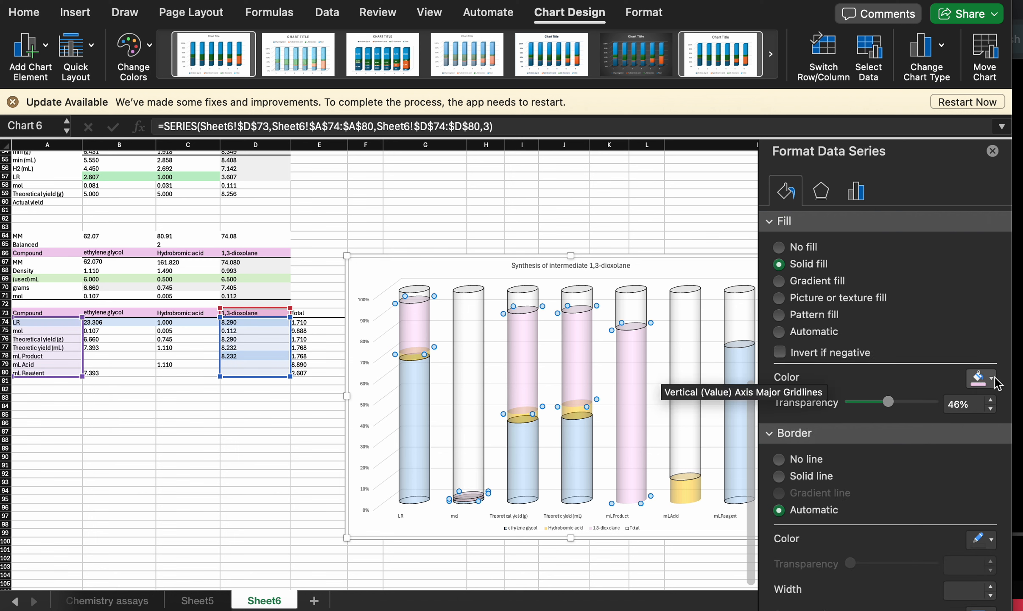
pyautogui.click(775, 476)
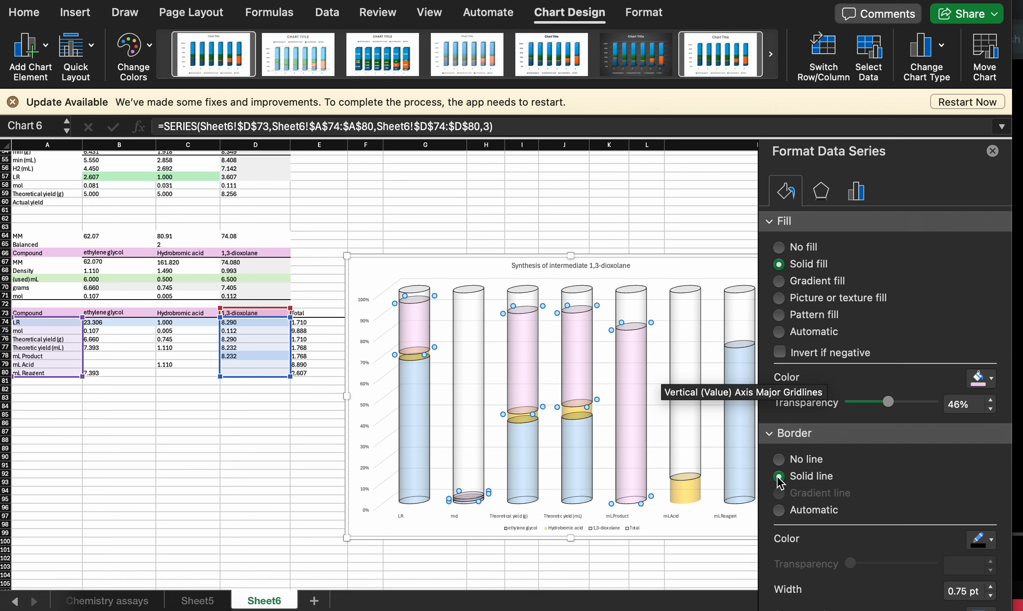
pyautogui.click(574, 411)
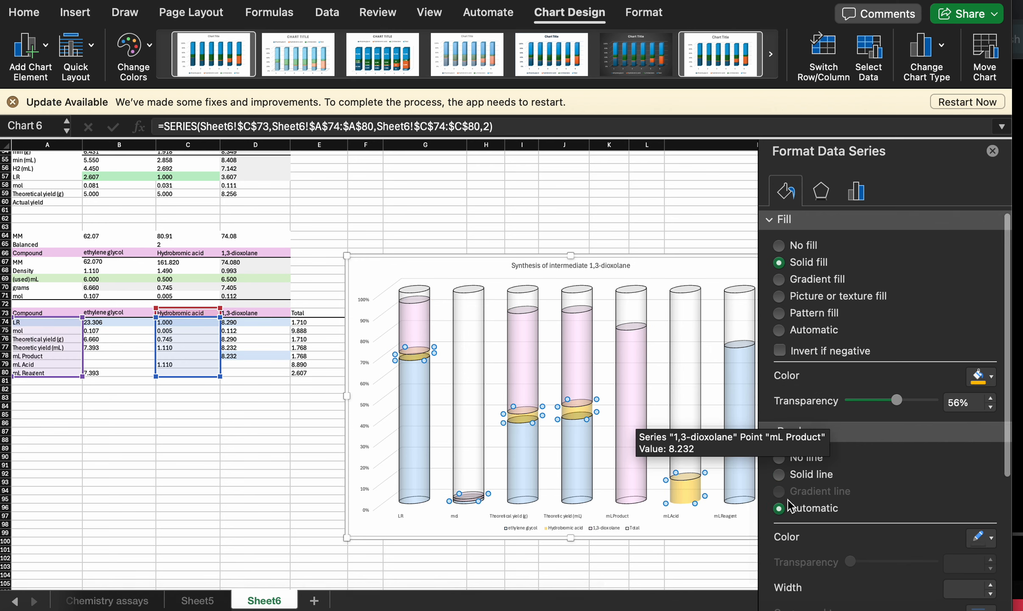
pyautogui.scroll(-2, 787, 499)
# - Set the series gap depth to 28% and gap width to 65%, and extend the chart's upper-right corner to about row 59
pyautogui.click(857, 191)
pyautogui.hscroll(3, 464, 429)
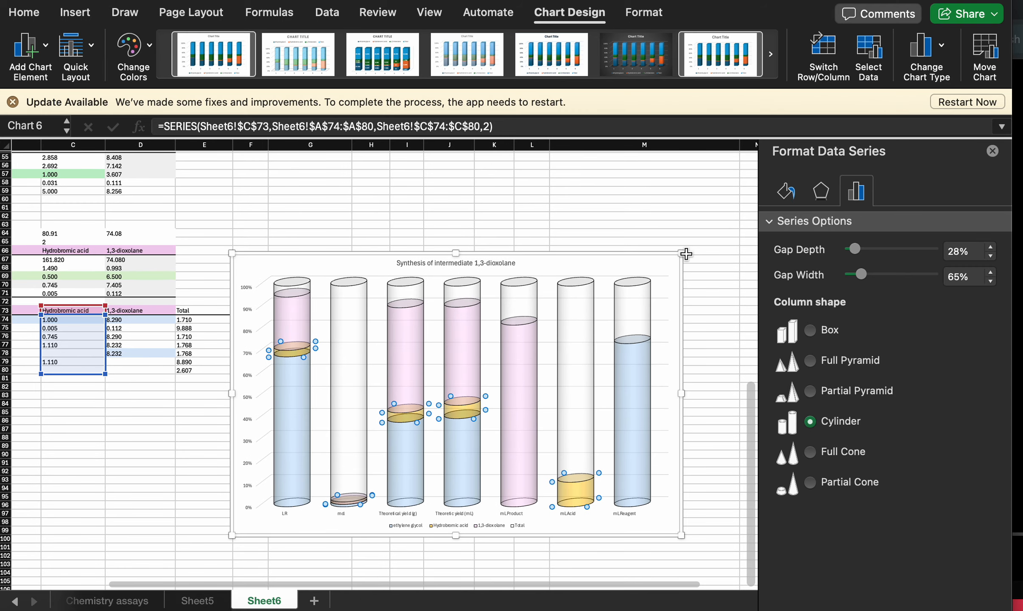
pyautogui.moveTo(685, 254); pyautogui.dragTo(746, 188)
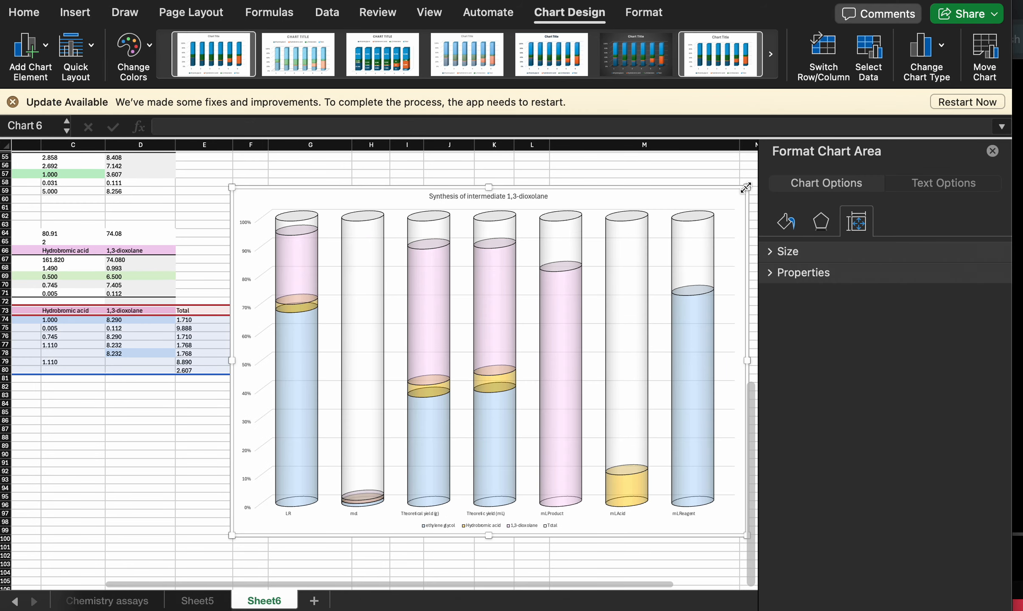
# - Change the border colour of the Hydrobromic acid series to orange
pyautogui.click(367, 307)
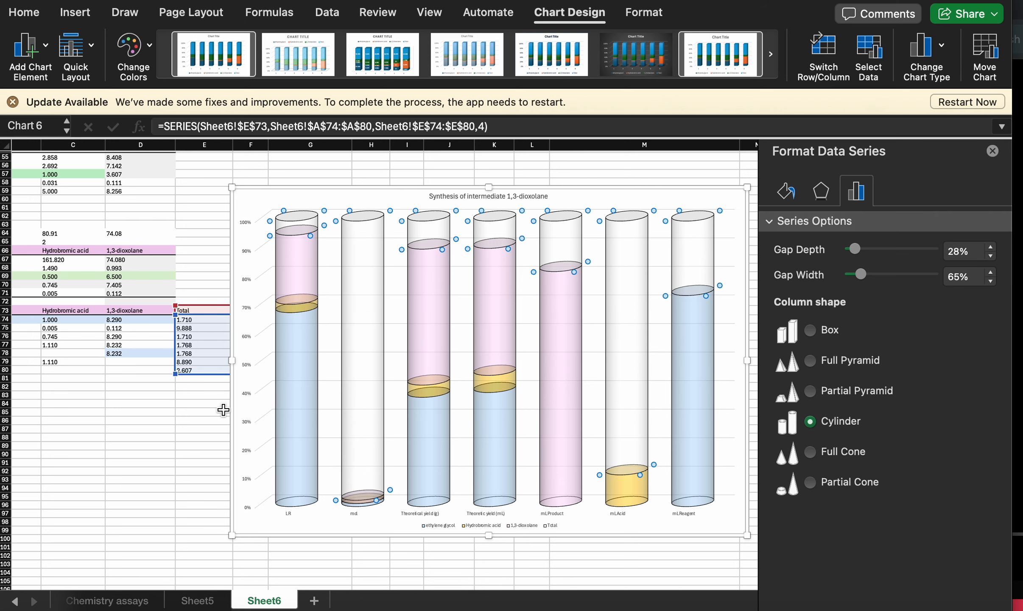
pyautogui.click(627, 487)
pyautogui.click(786, 191)
pyautogui.scroll(-5, 852, 360)
pyautogui.click(981, 445)
pyautogui.click(986, 386)
# - Change the border colour of the 1,3-dioxolane series to pink
pyautogui.click(497, 296)
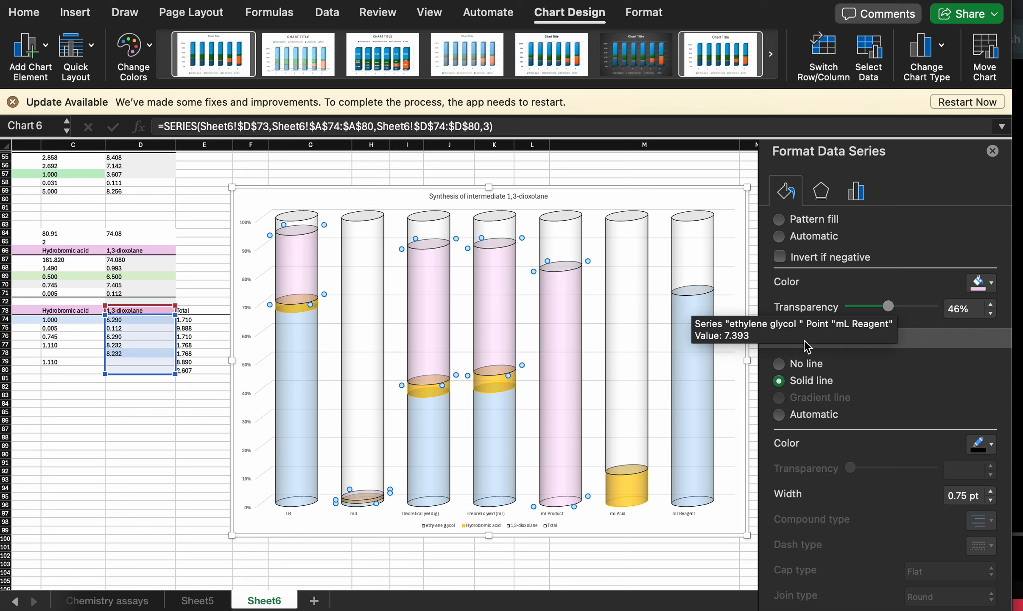
pyautogui.click(984, 448)
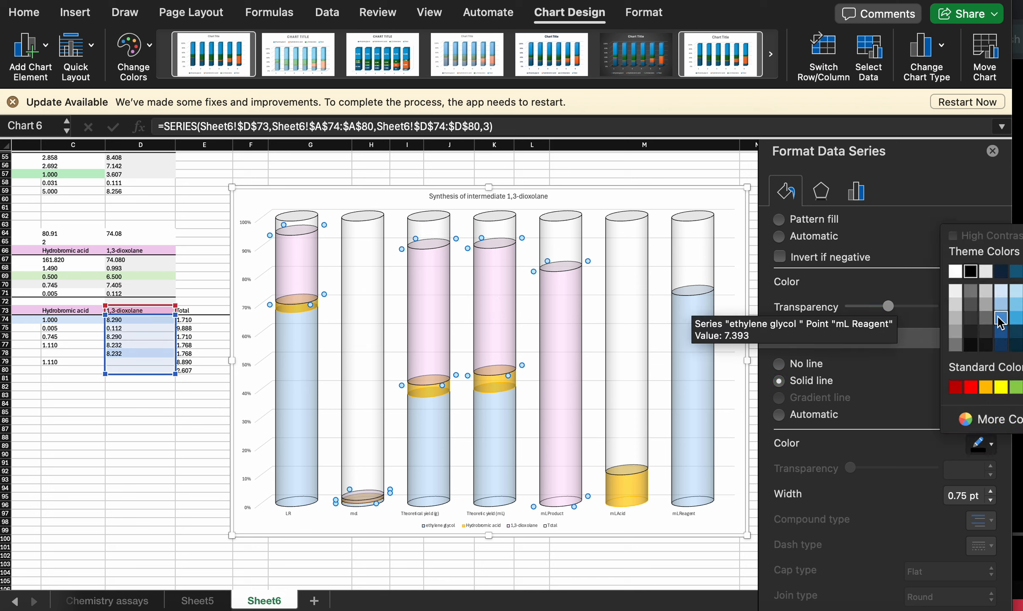
pyautogui.click(1022, 317)
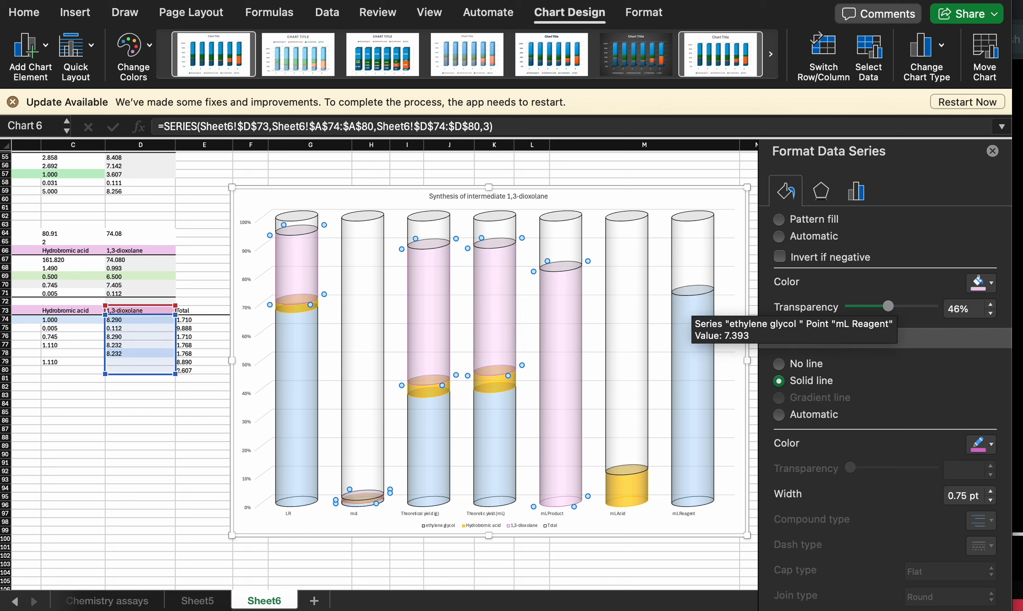
# - Change the border colour of the Total and ethylene glycol series to white
pyautogui.click(496, 241)
pyautogui.click(500, 221)
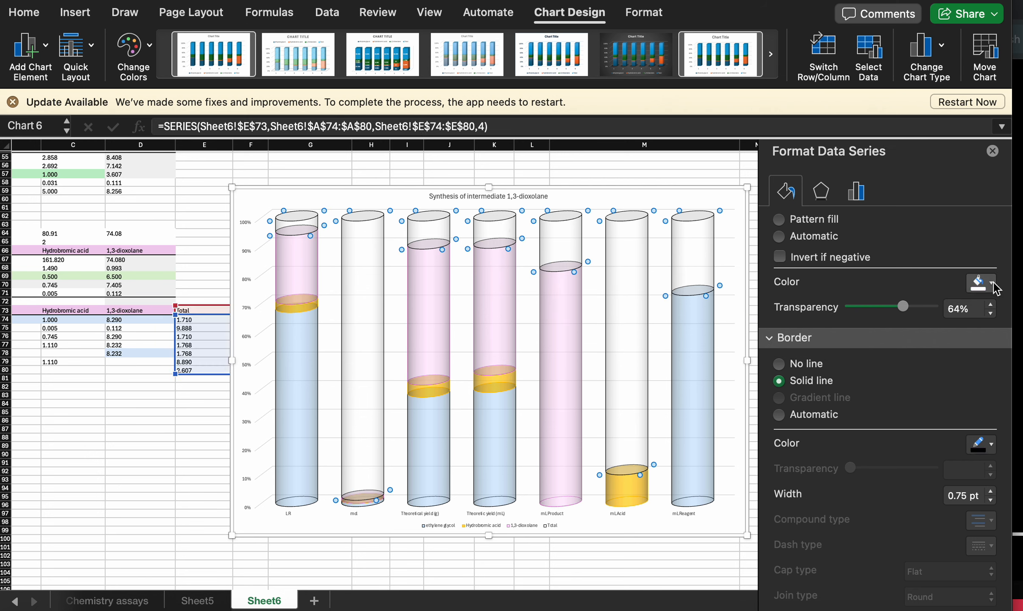
pyautogui.click(990, 445)
pyautogui.click(954, 272)
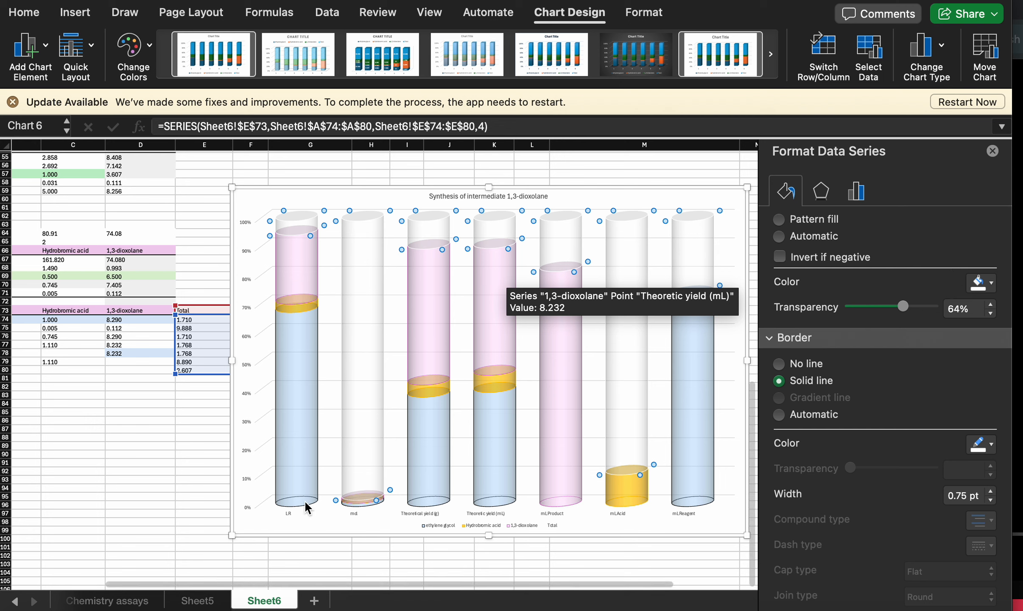
pyautogui.click(354, 506)
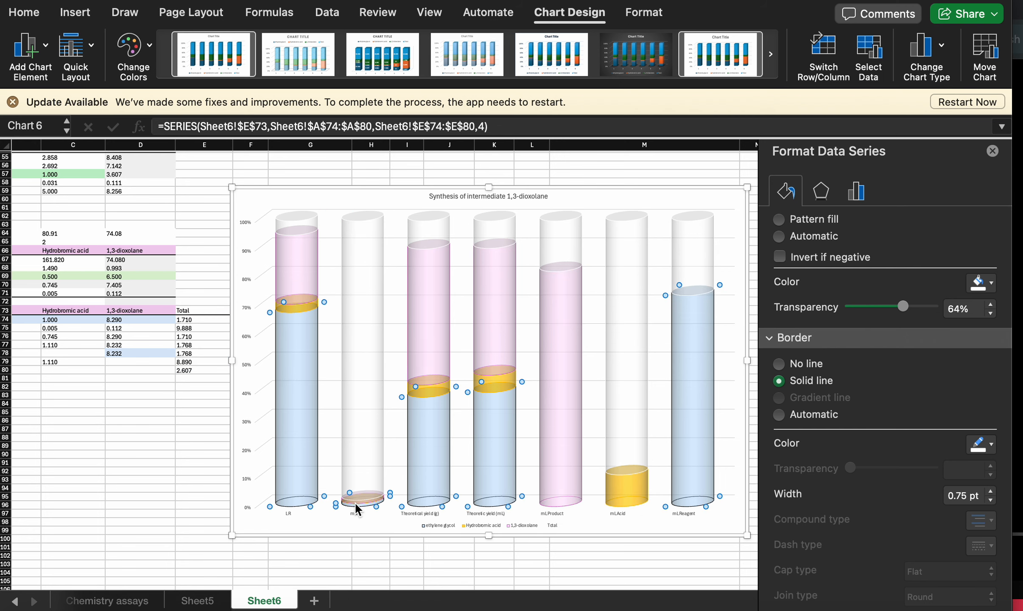
pyautogui.click(984, 443)
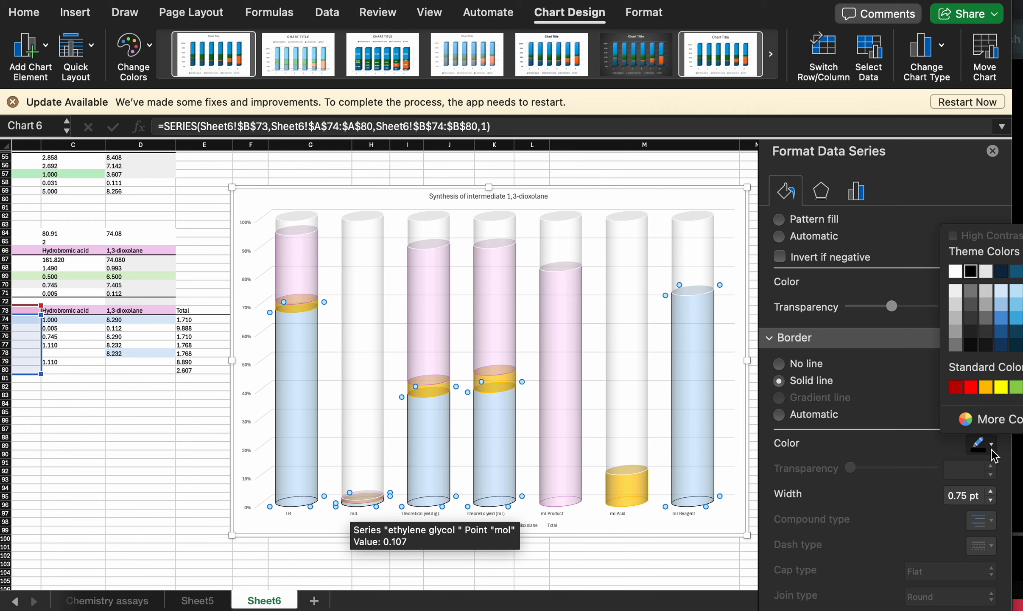
pyautogui.click(956, 271)
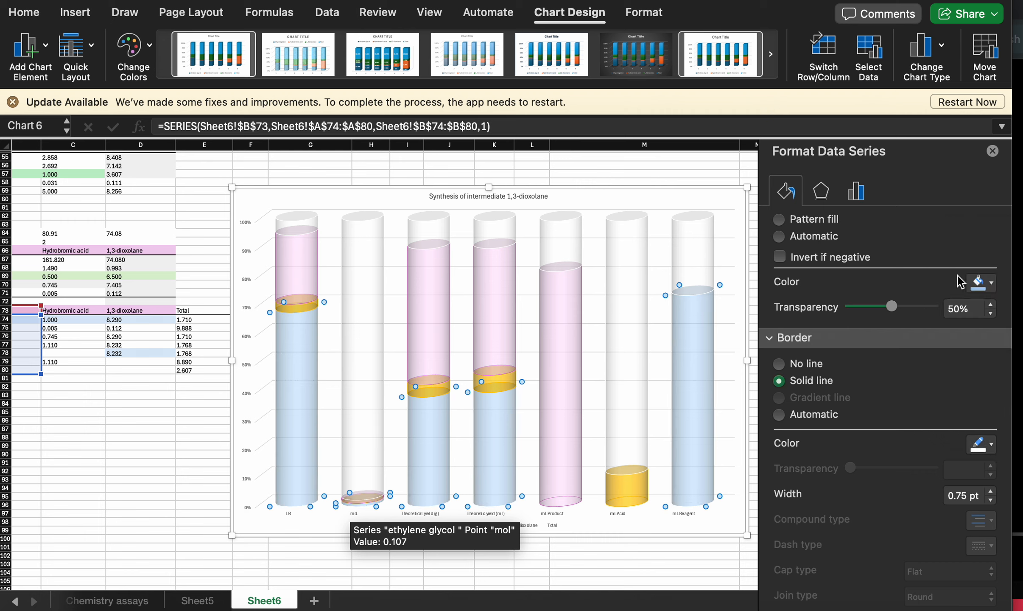
# - Deselect the chart and examine its recoloured cylinders alongside the source yield tables
pyautogui.scroll(-3, 931, 522)
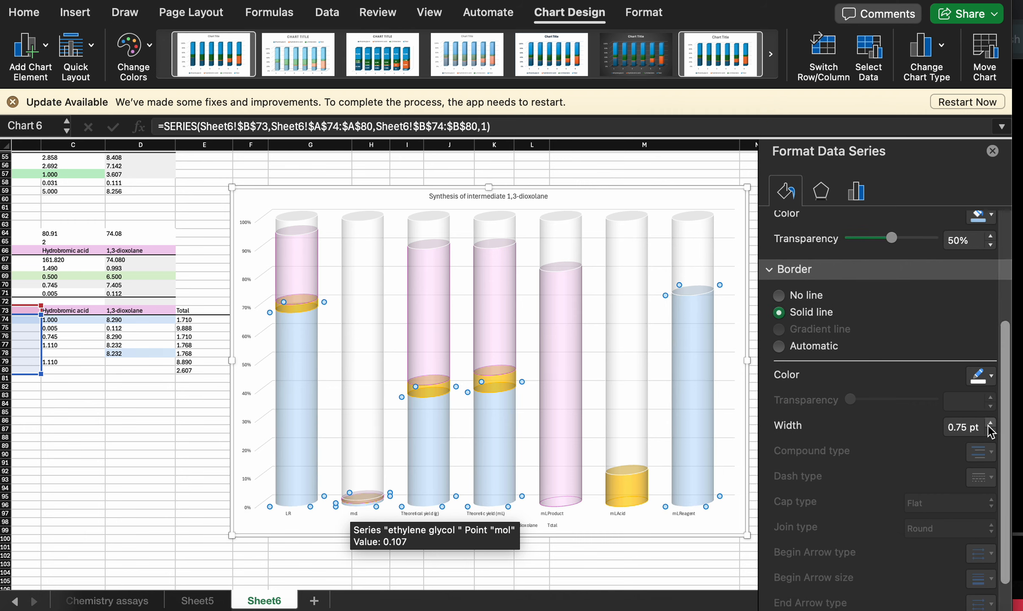
pyautogui.scroll(-2, 848, 500)
pyautogui.click(310, 165)
pyautogui.scroll(2, 160, 348)
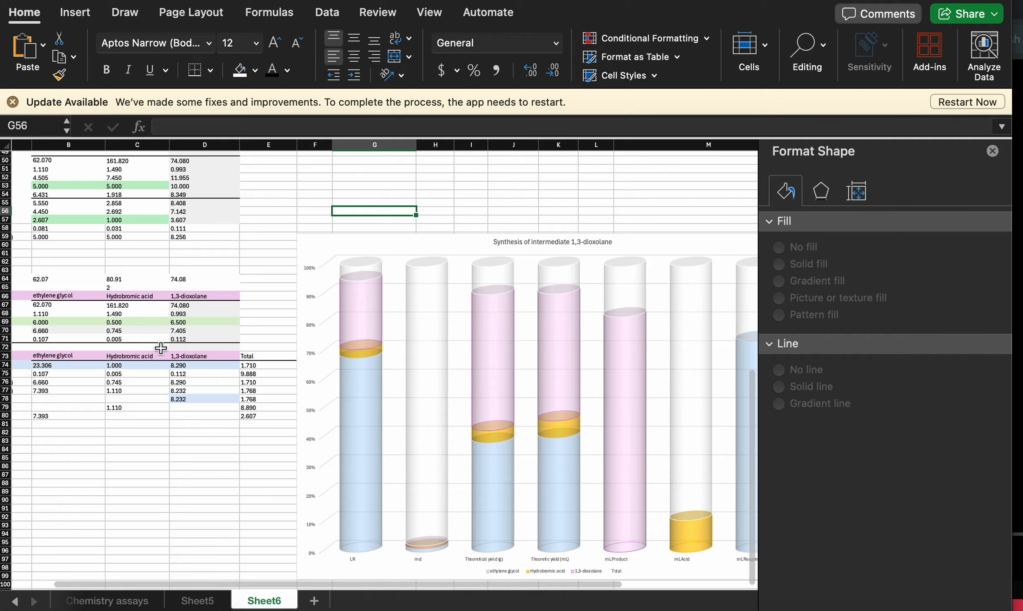
pyautogui.scroll(-3, 160, 347)
pyautogui.scroll(1, 161, 352)
pyautogui.scroll(-1, 126, 387)
pyautogui.hscroll(-1, 126, 388)
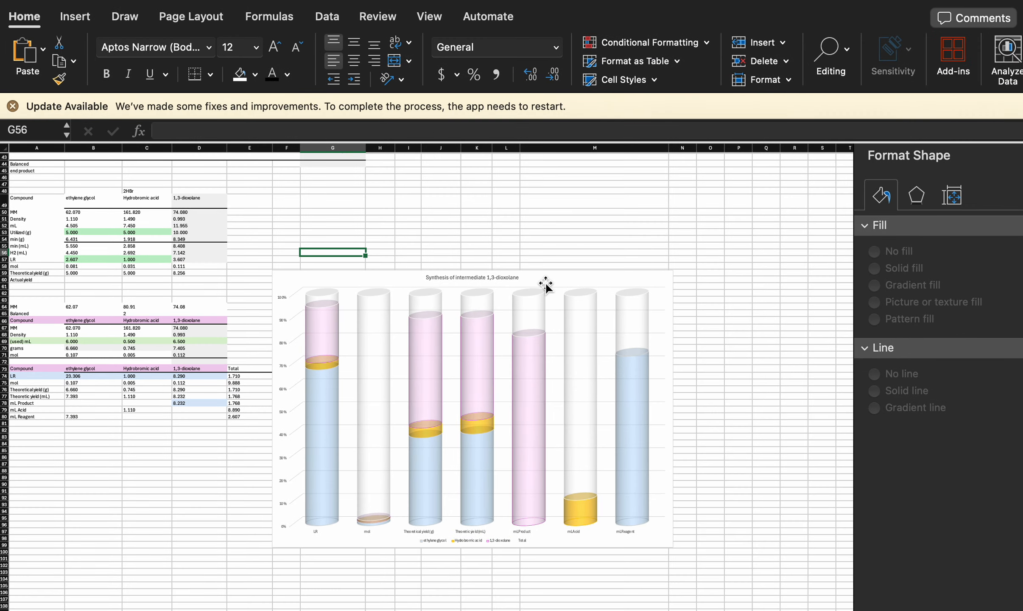
# - Shrink the chart and move it beneath the yield table, spanning columns A to E from about row 83
pyautogui.click(579, 274)
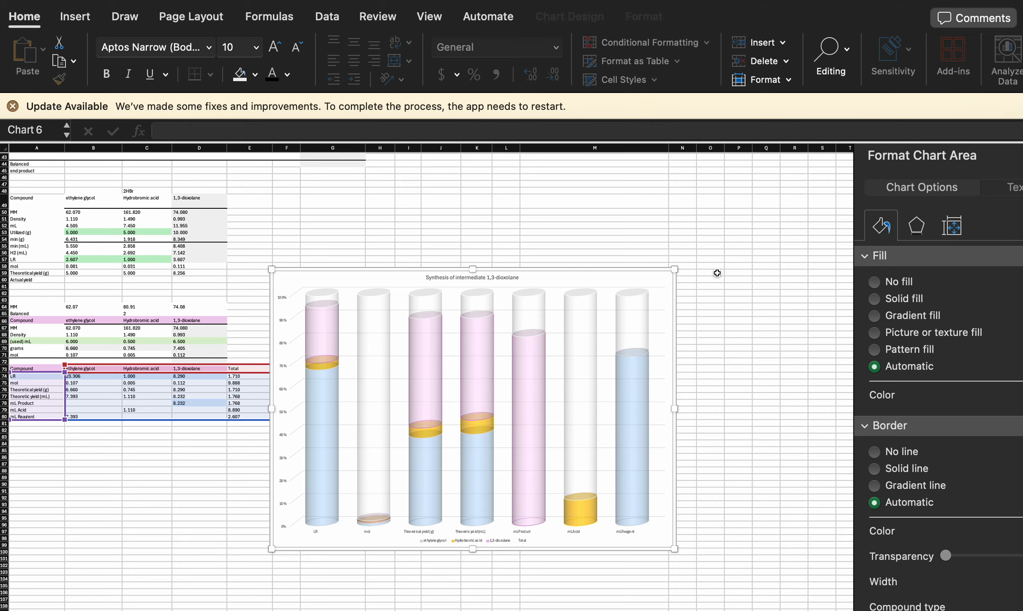
pyautogui.moveTo(675, 269); pyautogui.dragTo(547, 391)
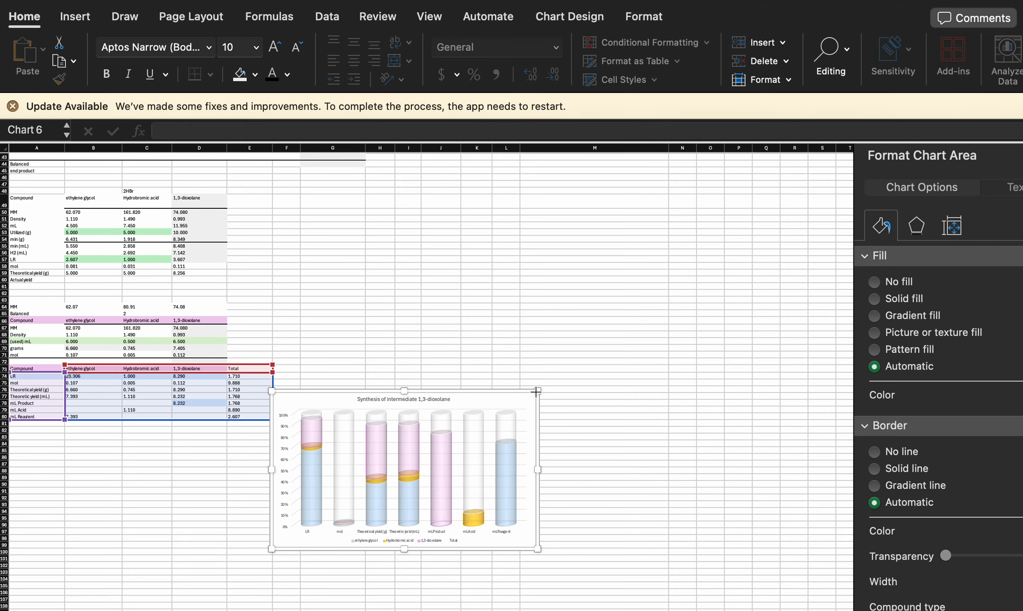
pyautogui.moveTo(466, 398); pyautogui.dragTo(191, 443)
pyautogui.scroll(8, 191, 442)
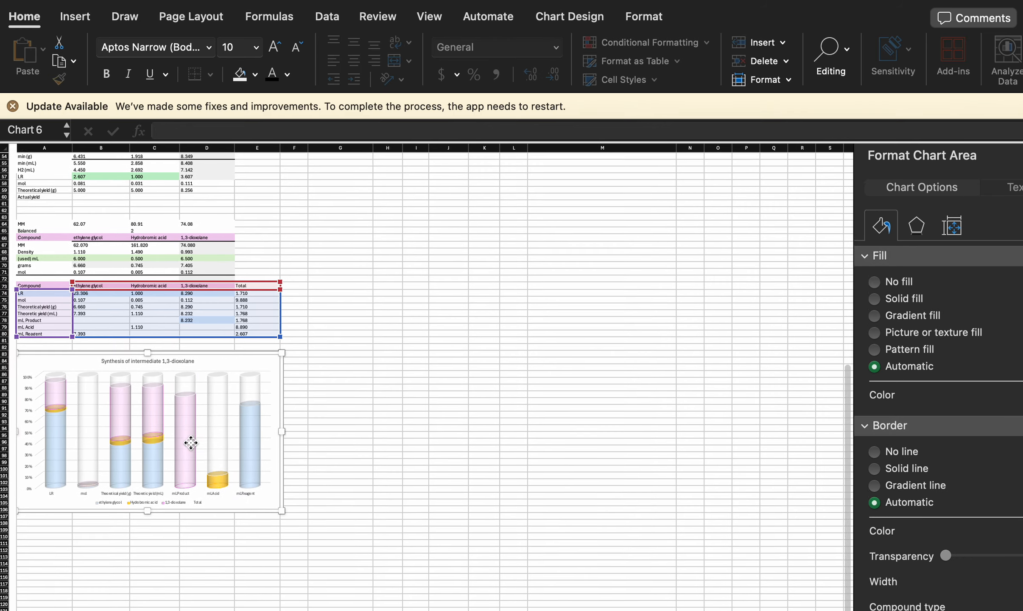
pyautogui.scroll(5, 191, 442)
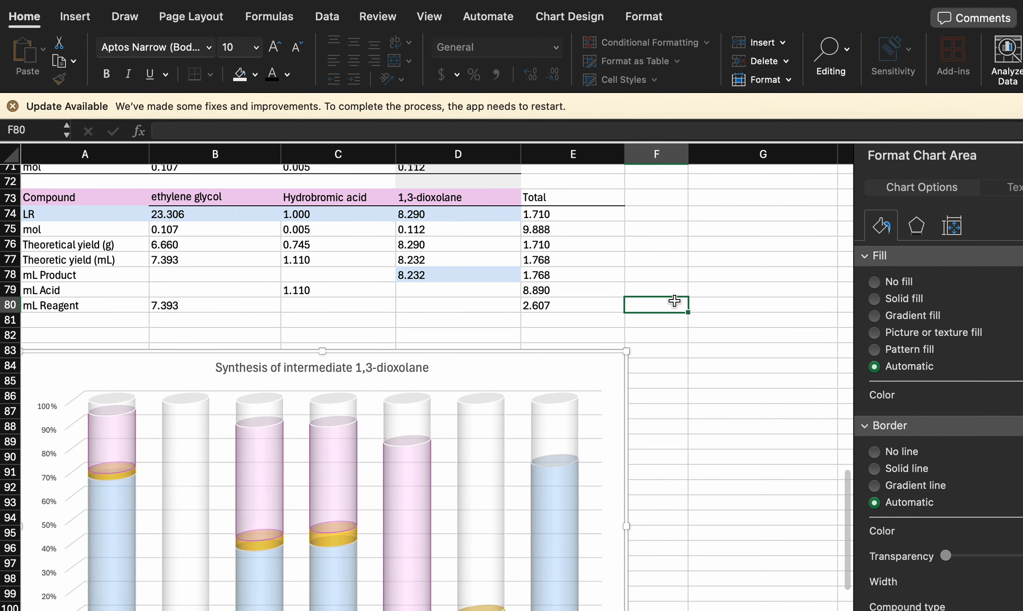
# - Move the chart up to start at row 81 directly beneath the yield table, and shrink it to end at about row 100
pyautogui.moveTo(473, 375); pyautogui.dragTo(460, 338)
pyautogui.click(776, 362)
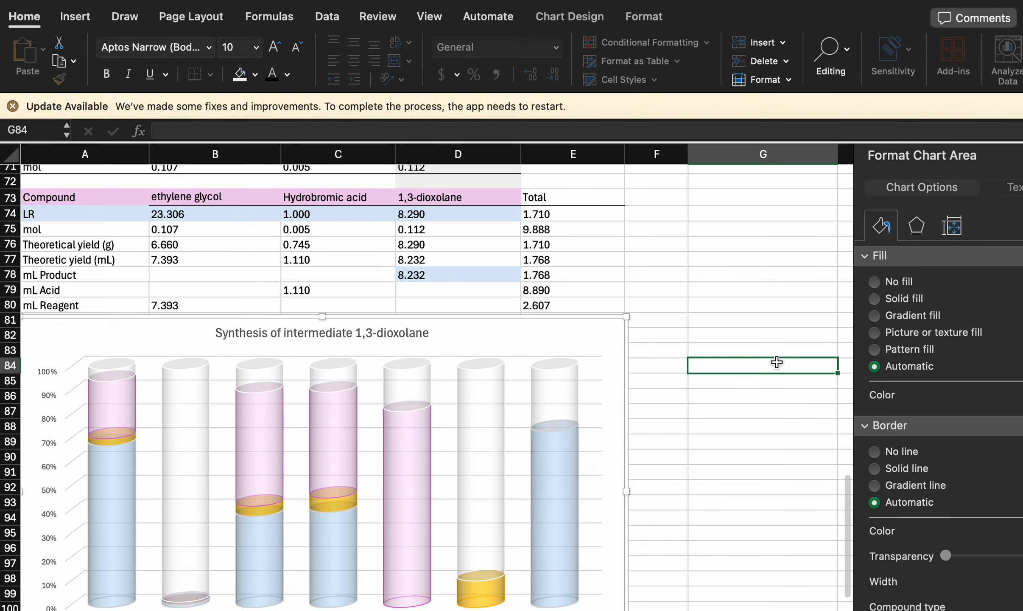
pyautogui.scroll(-4, 535, 429)
pyautogui.click(610, 556)
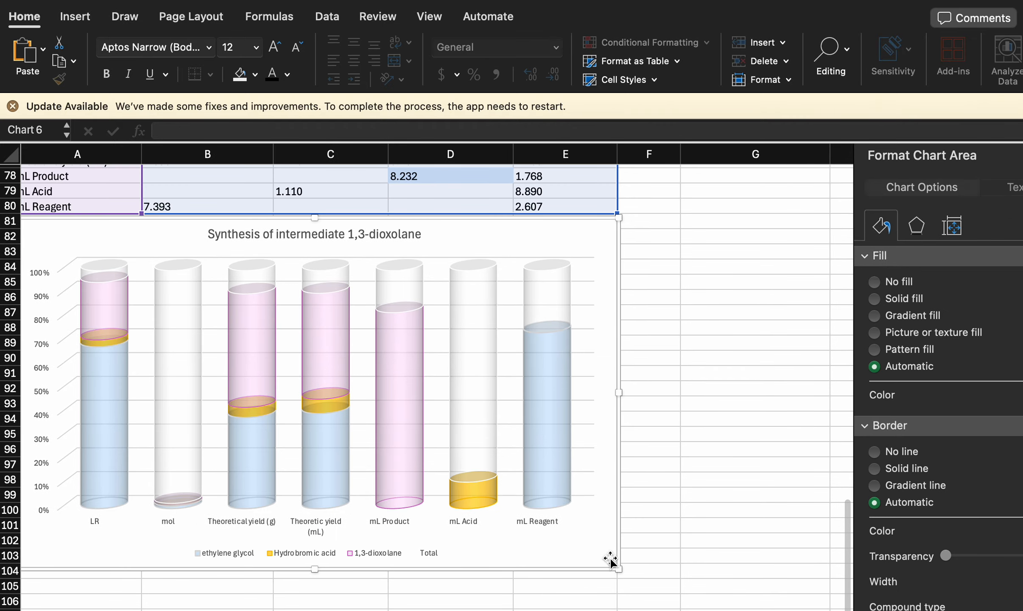
pyautogui.moveTo(614, 564); pyautogui.dragTo(542, 511)
pyautogui.scroll(5, 632, 406)
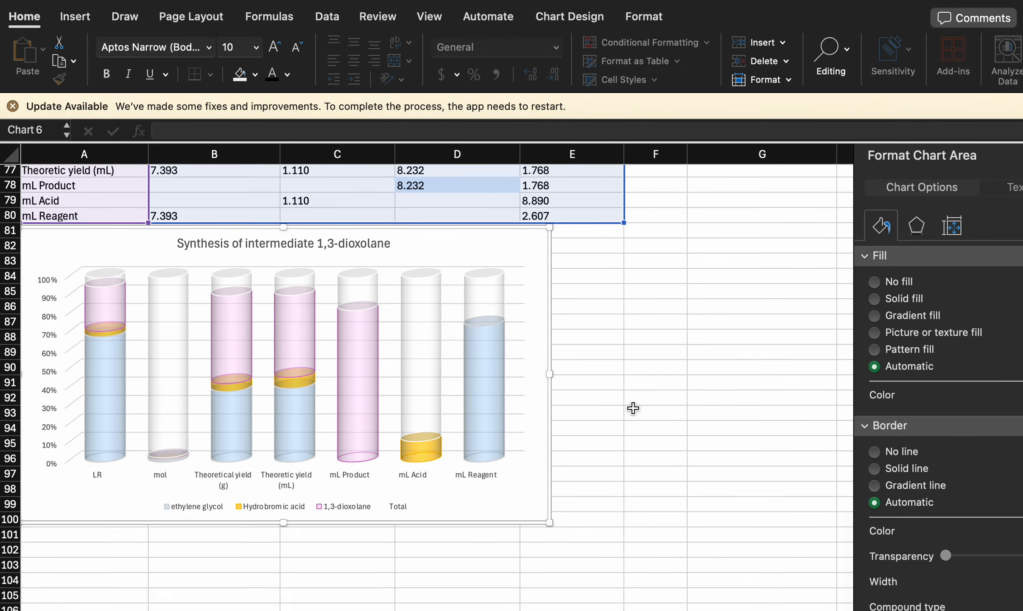
# - Examine the resized cylinder chart together with the 1,3-dioxolane yield table above it, and deselect the chart
pyautogui.scroll(-2, 634, 394)
pyautogui.scroll(-2, 638, 385)
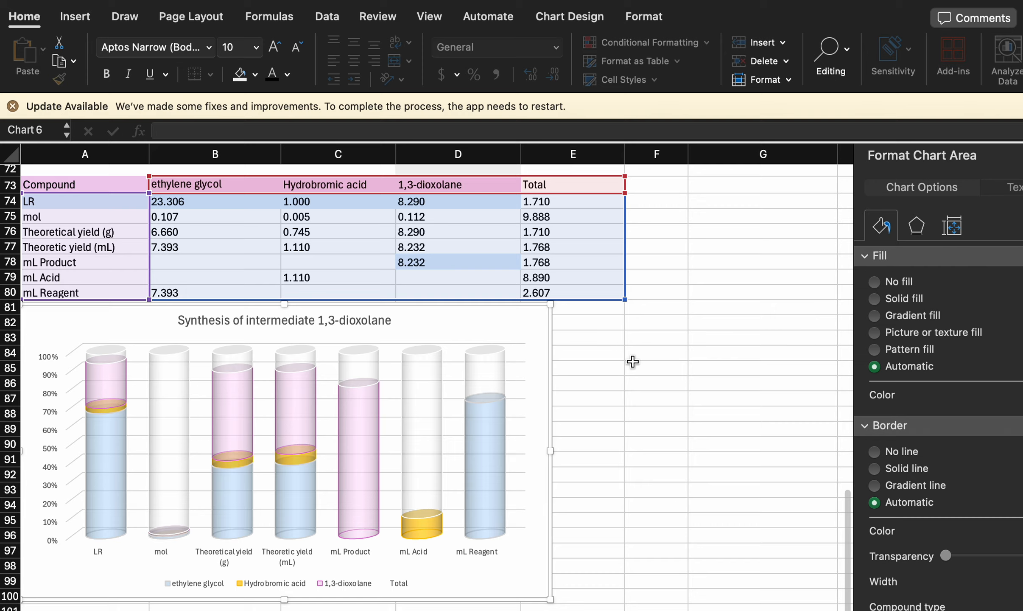
pyautogui.scroll(3, 632, 361)
pyautogui.scroll(-4, 633, 361)
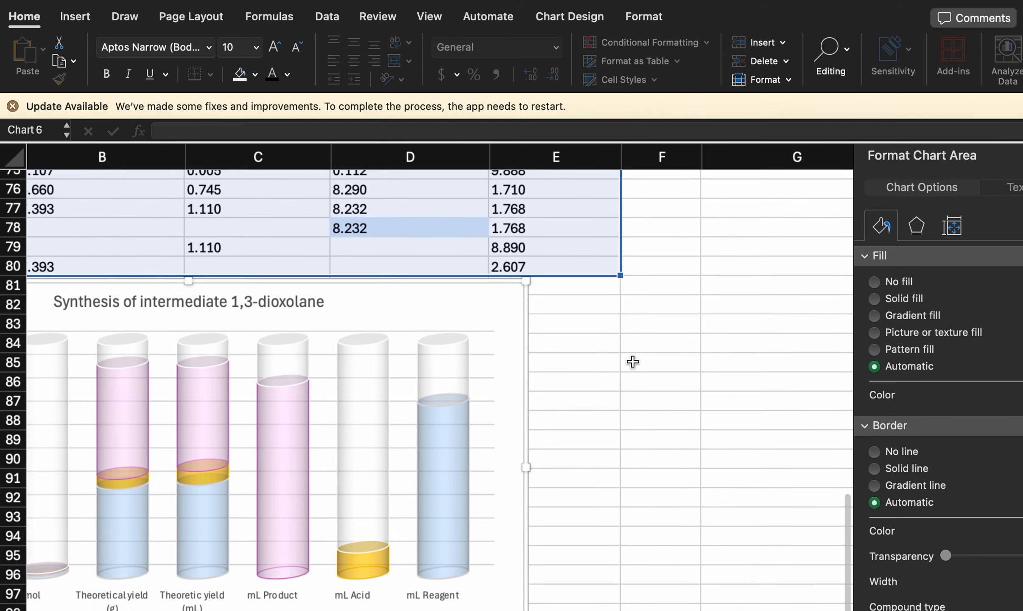
pyautogui.scroll(-4, 633, 361)
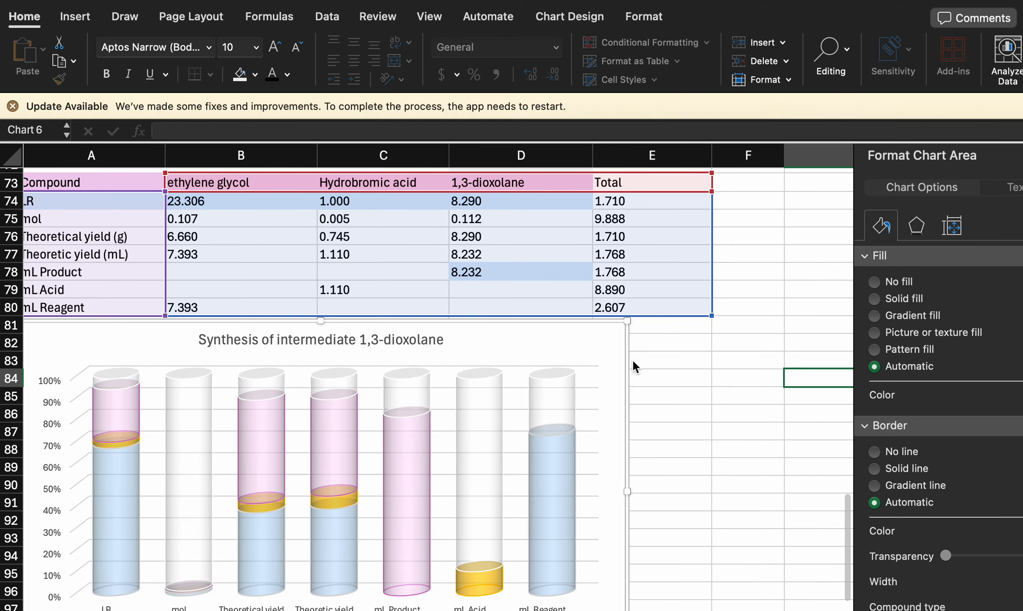
pyautogui.scroll(-3, 632, 362)
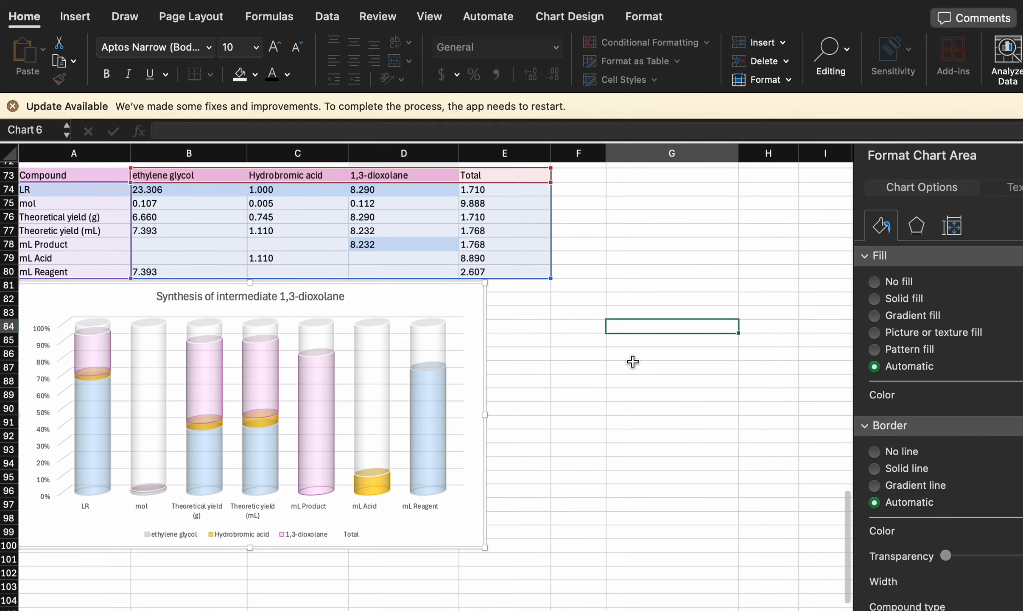
pyautogui.scroll(4, 602, 346)
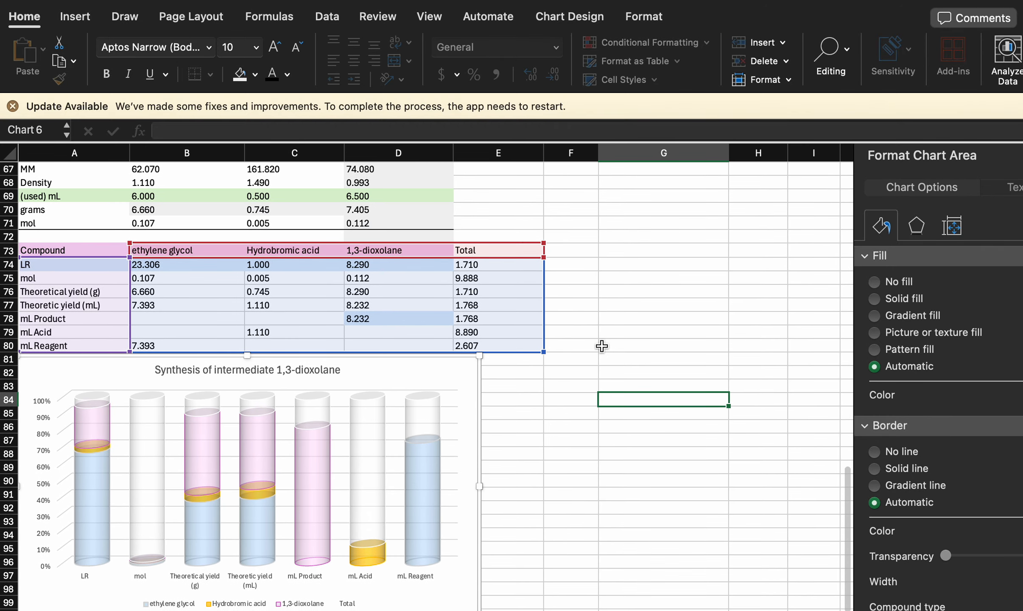
pyautogui.click(620, 272)
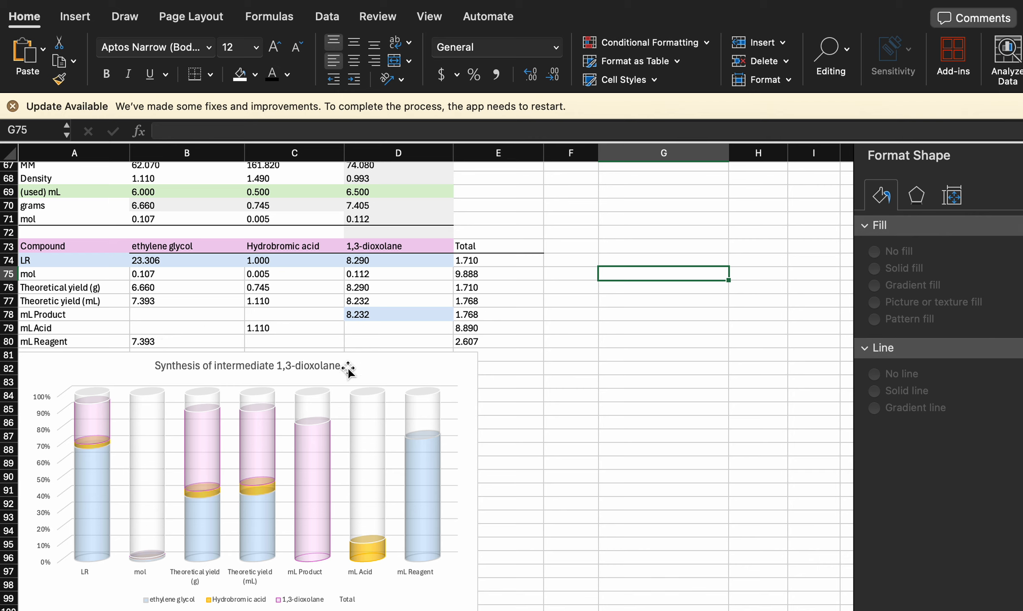
# - Shift the chart down about one row and label the freed cell A81 "Actual (mL)"
pyautogui.moveTo(378, 364); pyautogui.dragTo(378, 381)
pyautogui.click(60, 355)
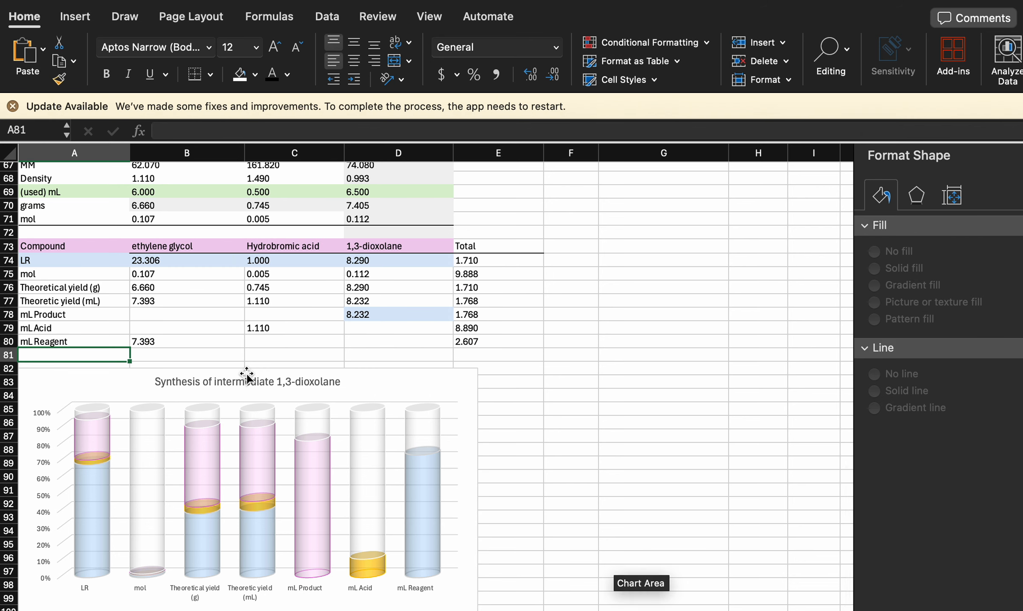
pyautogui.write('Actual')
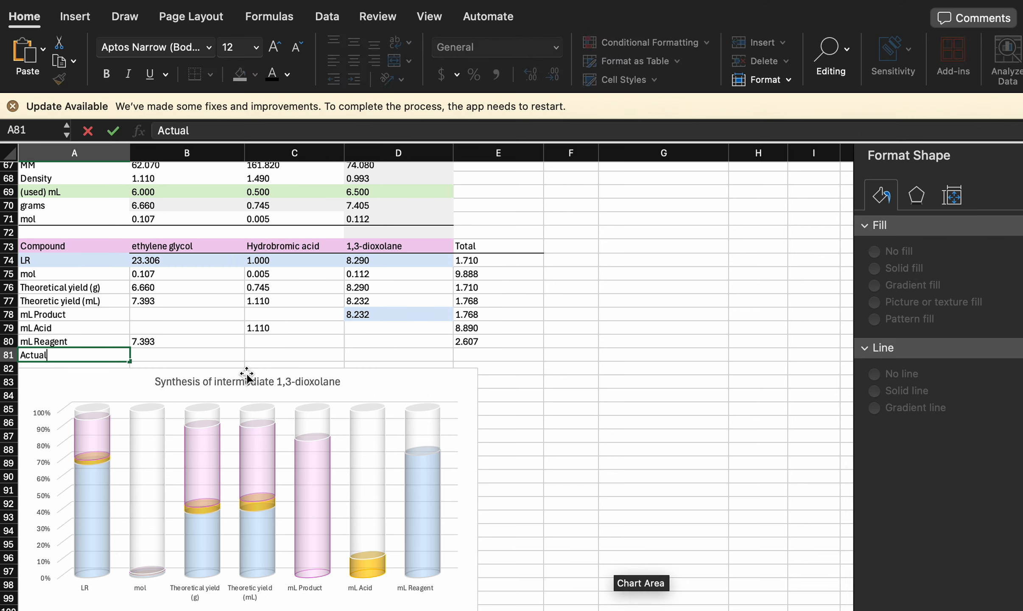
pyautogui.write(' (')
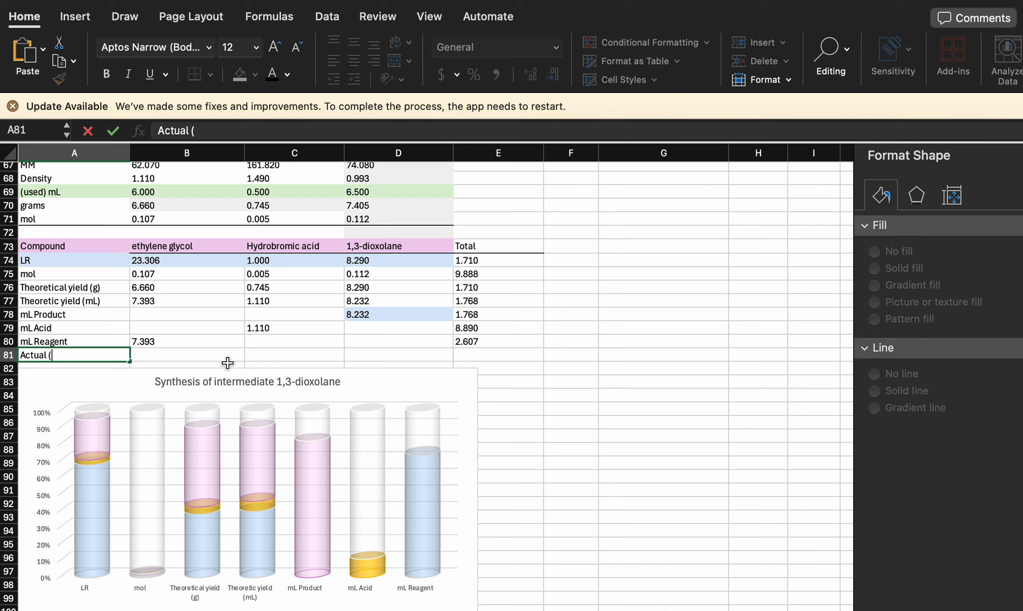
pyautogui.write('mL)')
pyautogui.click(185, 348)
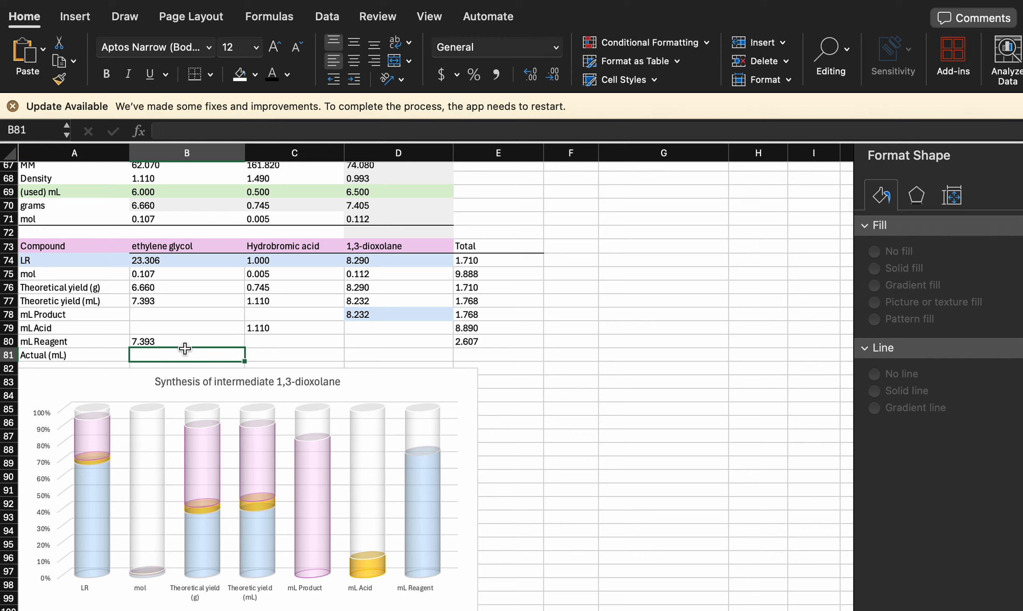
# - Check the hydrobromic acid entries, note "5 drops = 1 mL" in F69, and widen column F to fit it
pyautogui.click(277, 354)
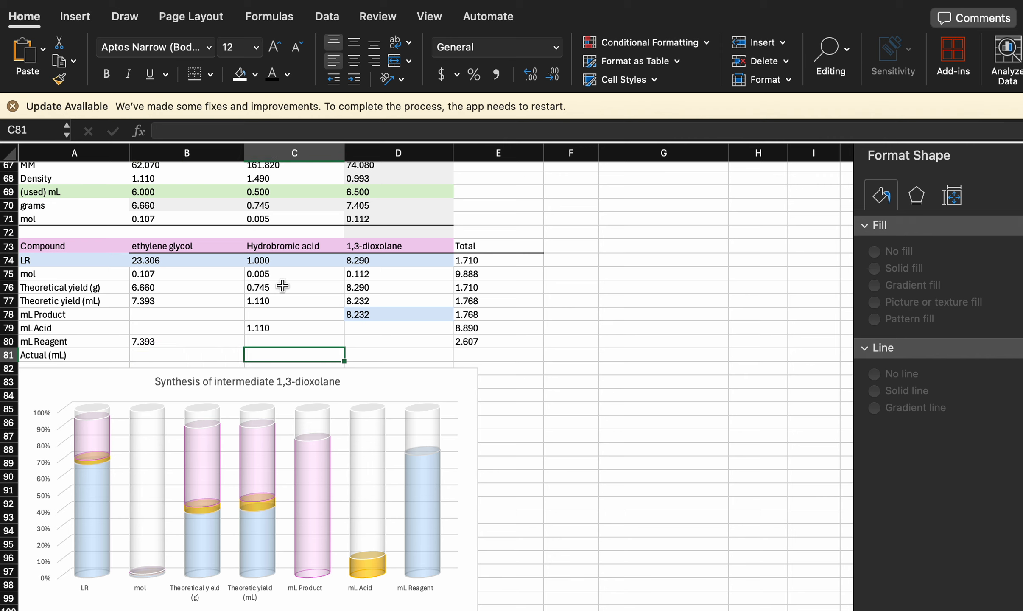
pyautogui.click(282, 261)
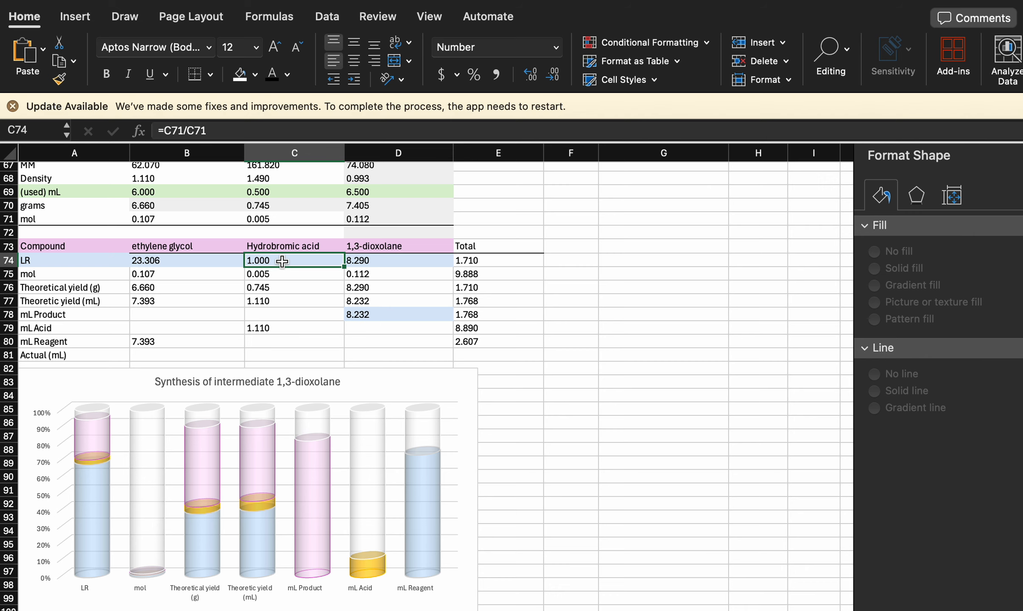
pyautogui.scroll(1, 284, 260)
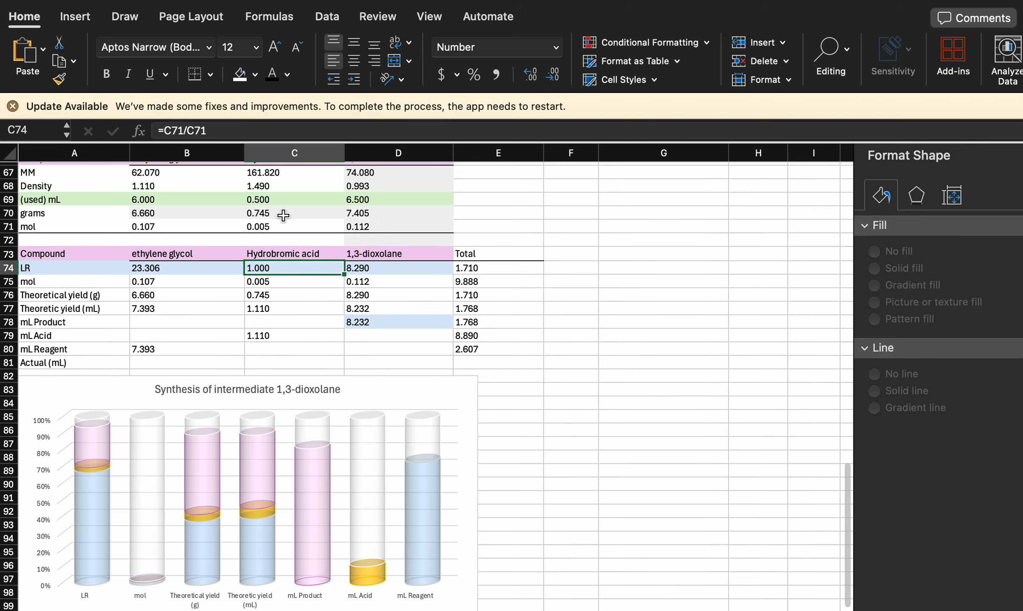
pyautogui.click(285, 199)
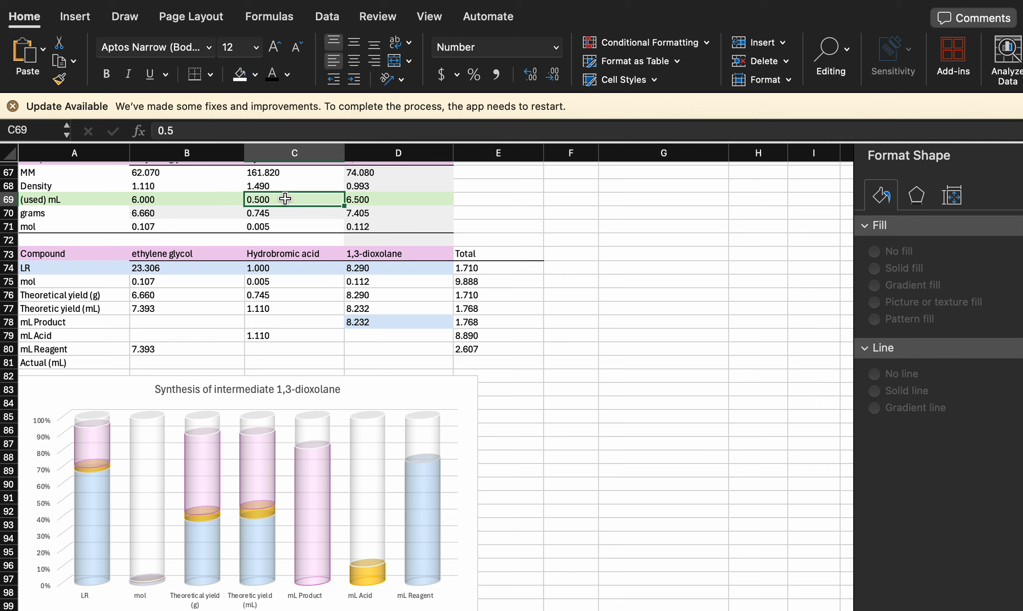
pyautogui.click(582, 197)
pyautogui.write('5')
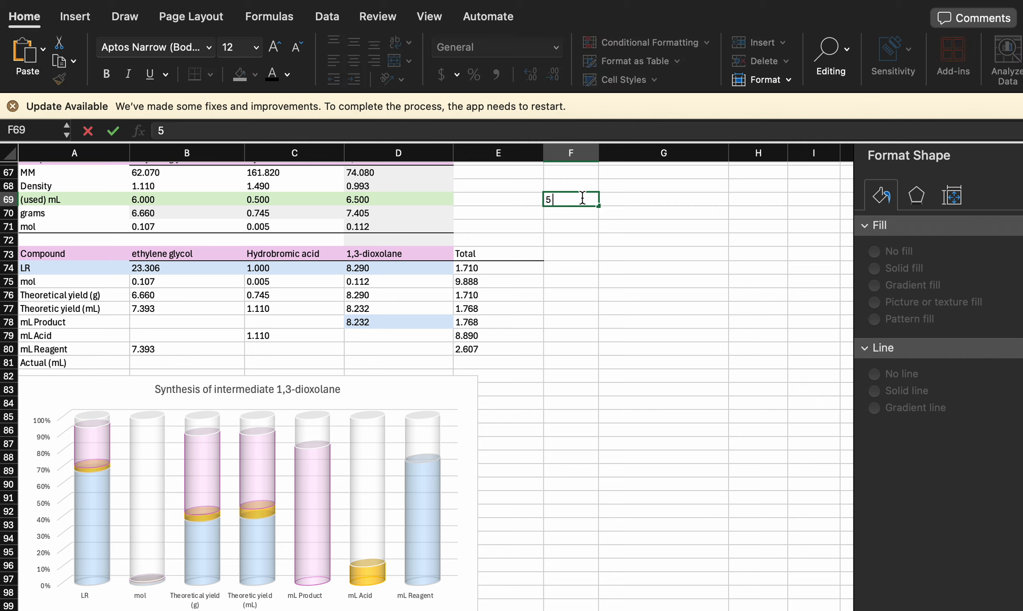
pyautogui.write(' drops = 1 mL')
pyautogui.click(685, 234)
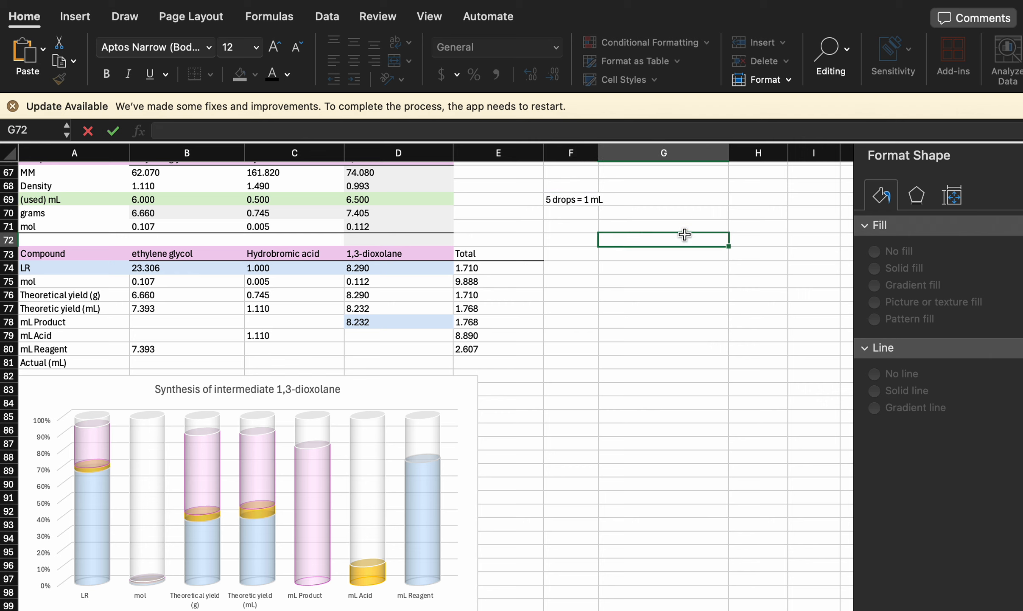
pyautogui.moveTo(598, 153); pyautogui.dragTo(620, 154)
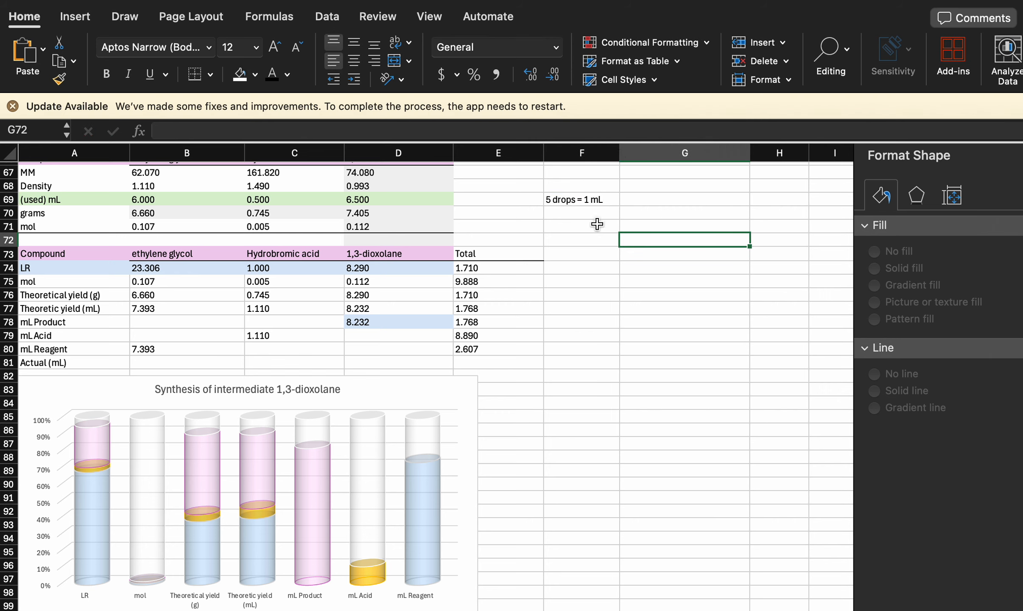
# - Enter "2 drops" in F71 and move the chart sideways so that it starts in column D at about row 81
pyautogui.click(572, 224)
pyautogui.write('2')
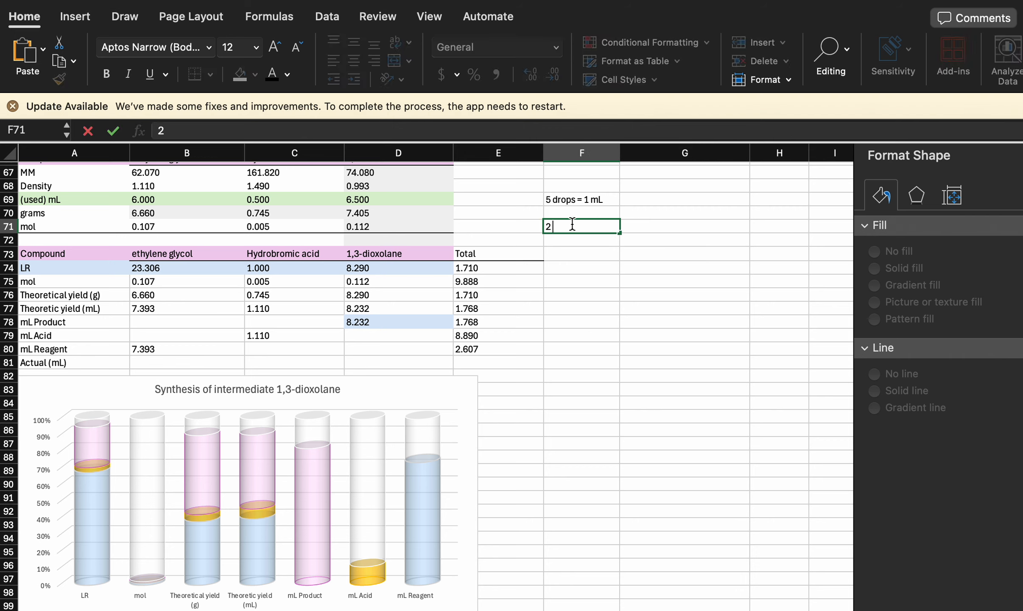
pyautogui.write(' drops')
pyautogui.click(570, 362)
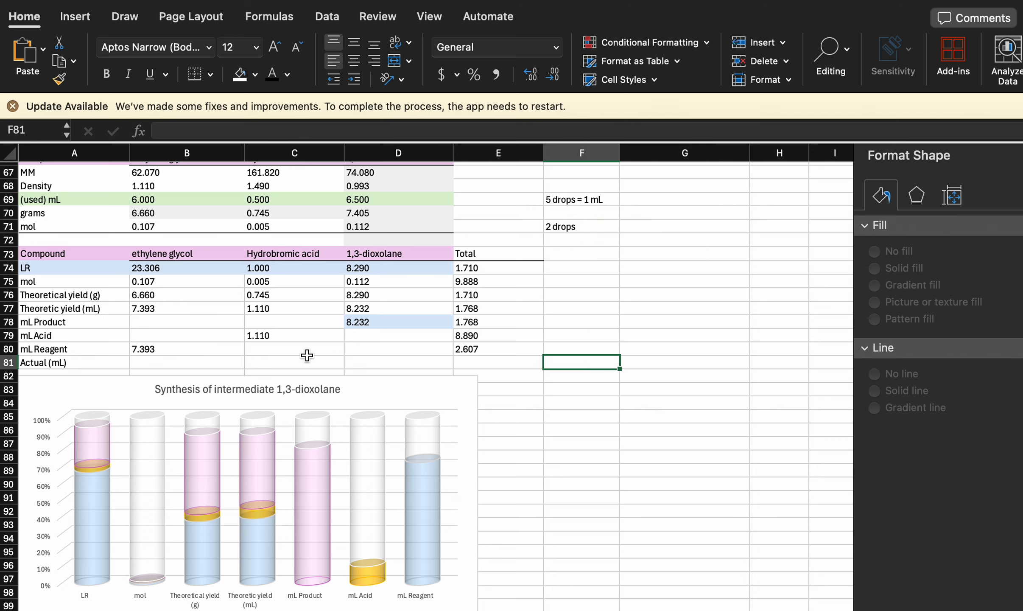
pyautogui.moveTo(382, 390); pyautogui.dragTo(737, 373)
# - Split the drop count into 2 in F71 and "drops" in G71, and narrow column F
pyautogui.click(572, 226)
pyautogui.write('2')
pyautogui.press('Tab')
pyautogui.write('drops')
pyautogui.moveTo(620, 152); pyautogui.dragTo(601, 153)
# - Replace the content of C82 with a reference to the drop count, =F71
pyautogui.click(274, 376)
pyautogui.write('2')
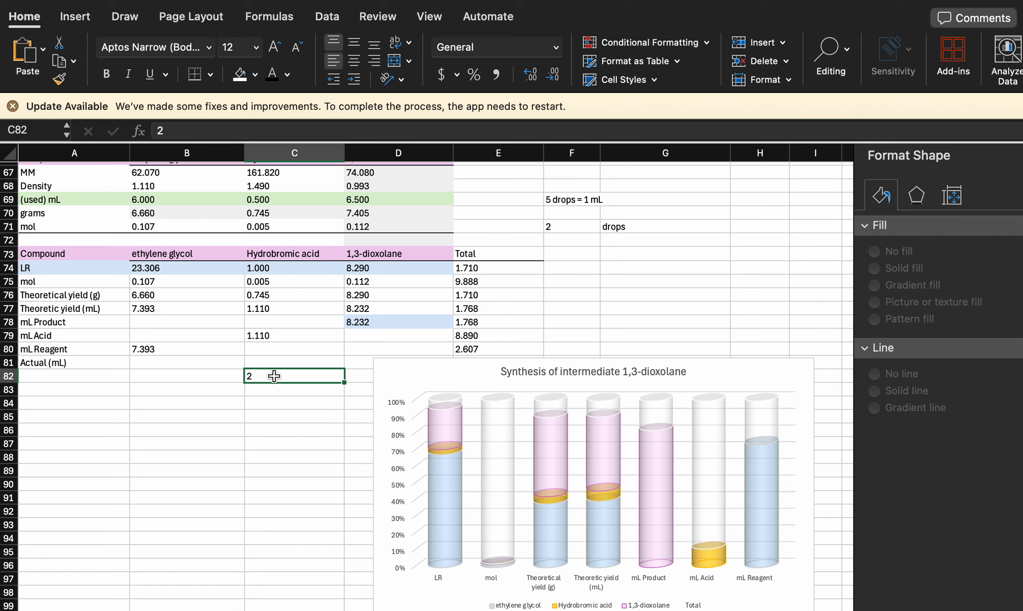
pyautogui.write('=')
pyautogui.click(556, 225)
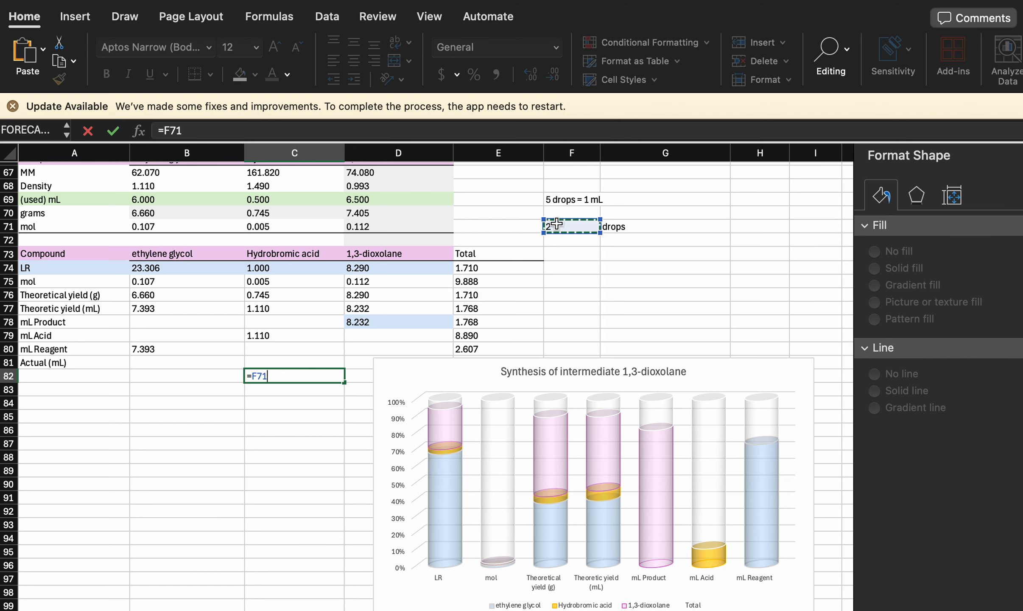
pyautogui.press('Return')
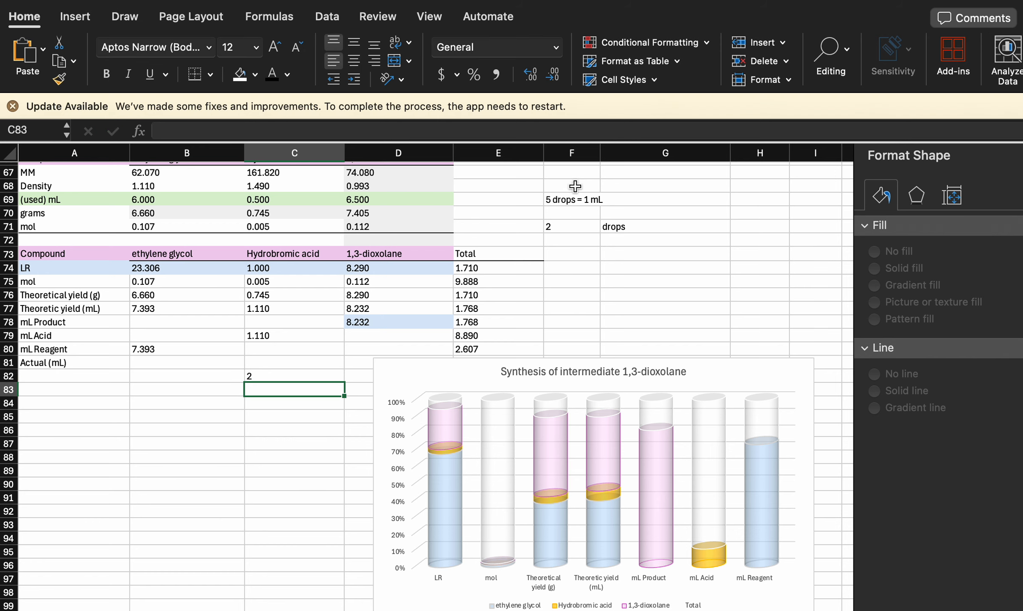
# - Head the drop conversion notes with "HBr" in F68, and enter 5 in F72 with the unit "mL" in G72
pyautogui.click(575, 185)
pyautogui.write('HBr')
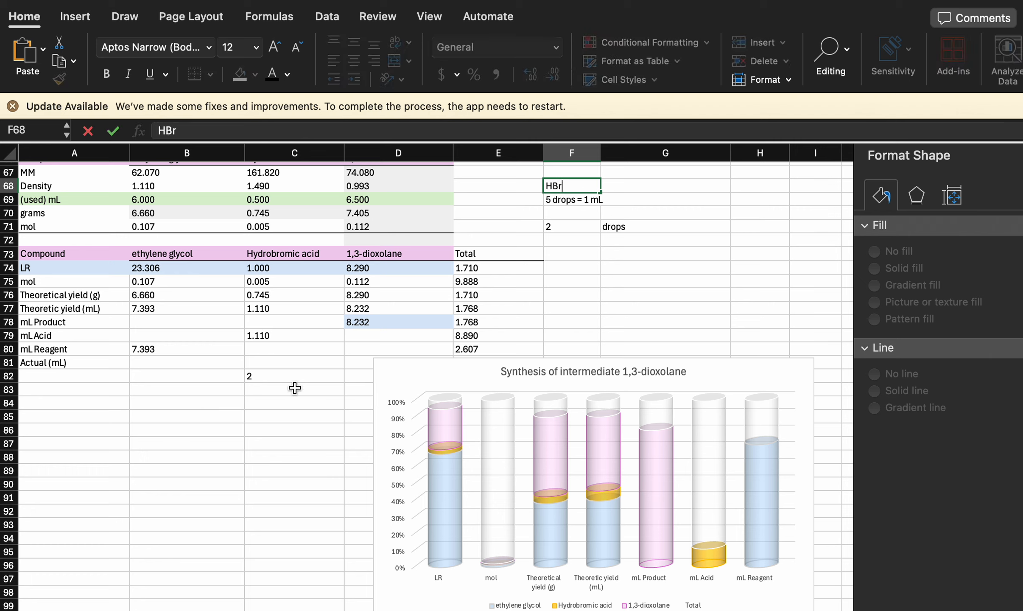
pyautogui.click(296, 374)
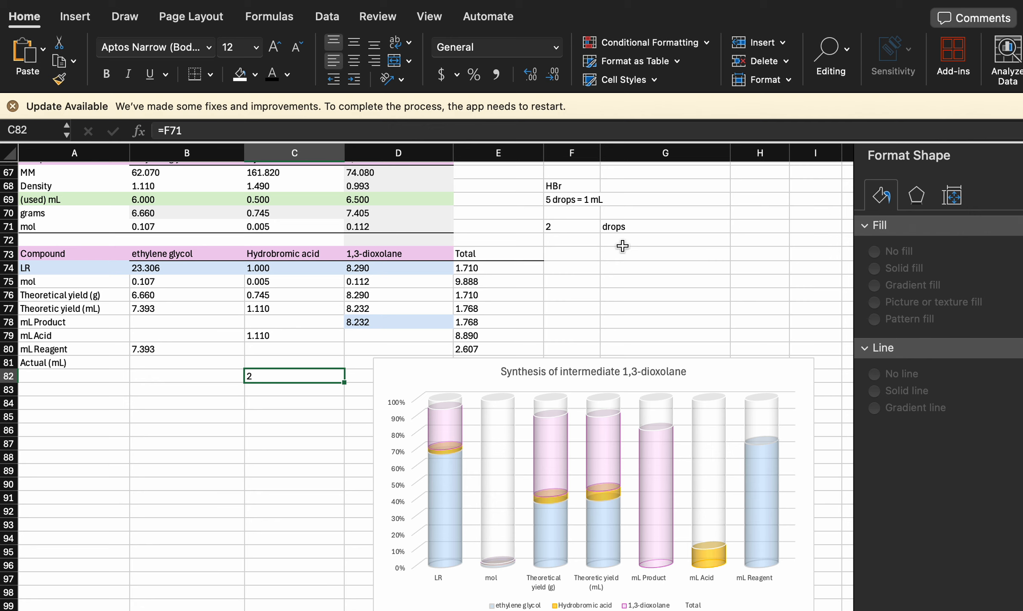
pyautogui.click(583, 240)
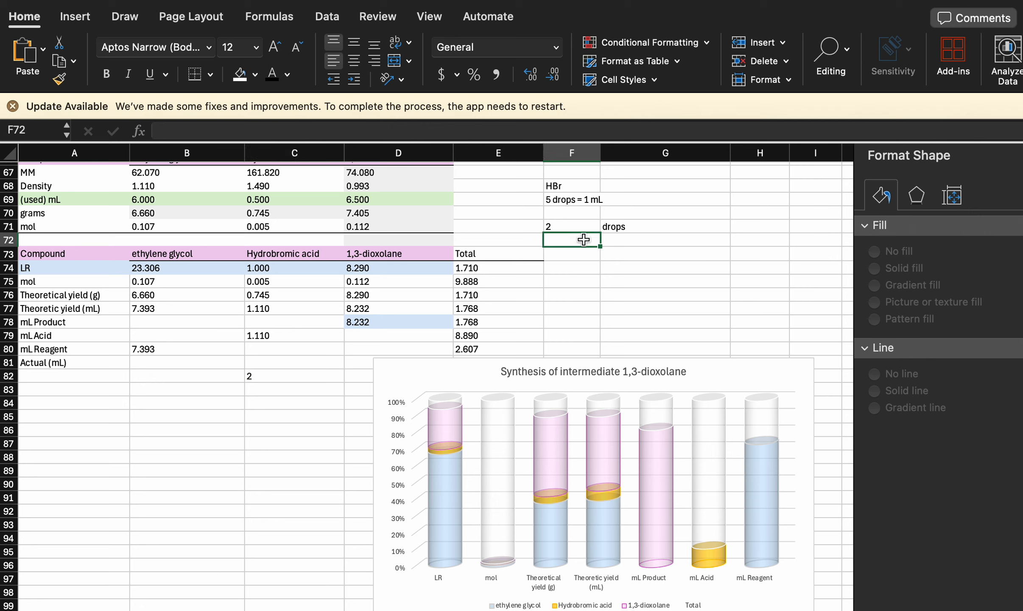
pyautogui.write('5')
pyautogui.click(631, 236)
pyautogui.write('mL')
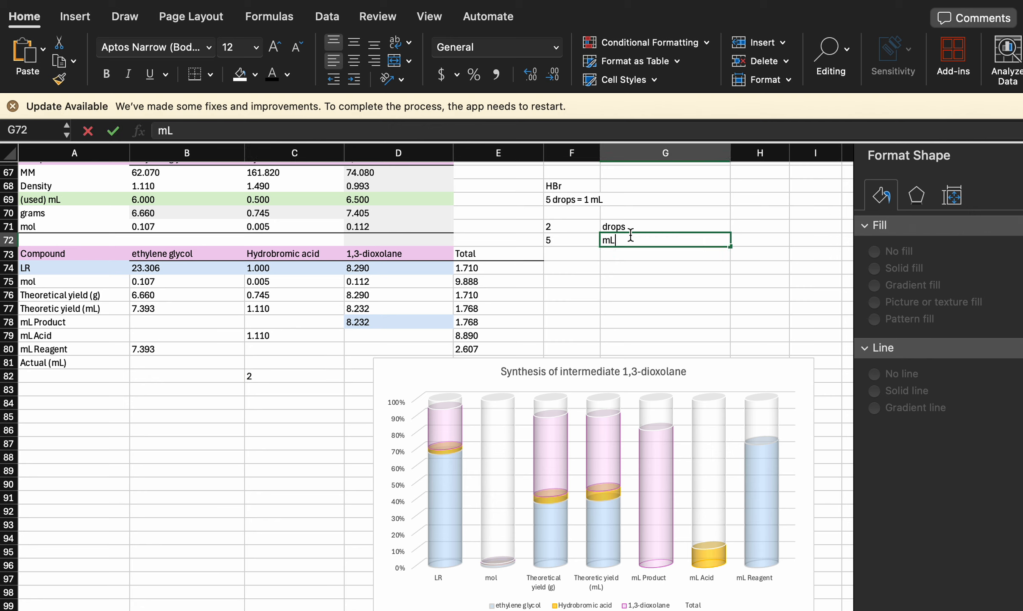
pyautogui.click(642, 308)
# - Try to calculate the actual hydrobromic acid volume in C81 with =(10/F72)*F71, and clear the cell
pyautogui.click(284, 362)
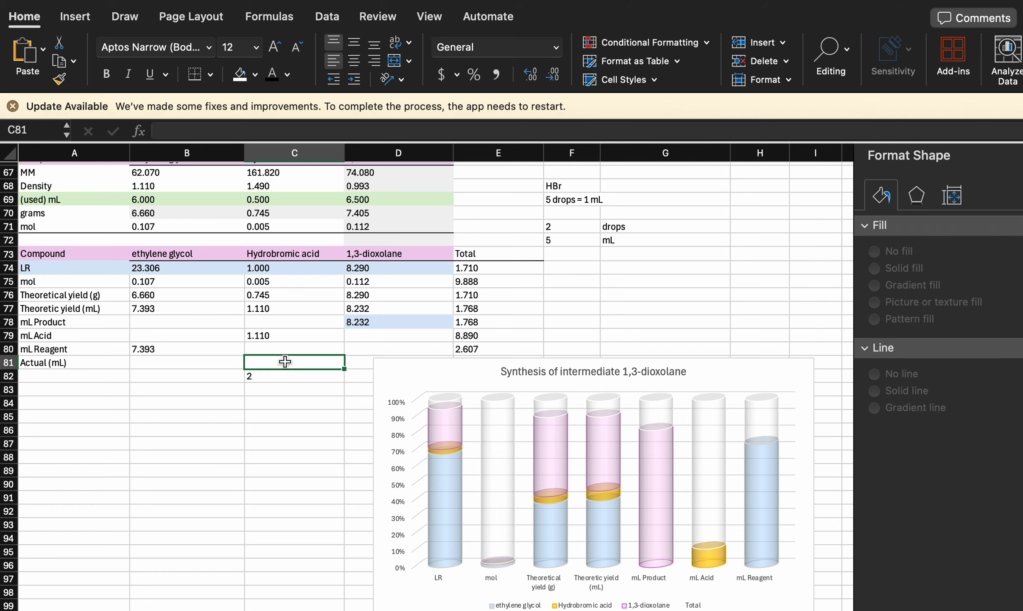
pyautogui.write('=10/')
pyautogui.click(572, 239)
pyautogui.write(')')
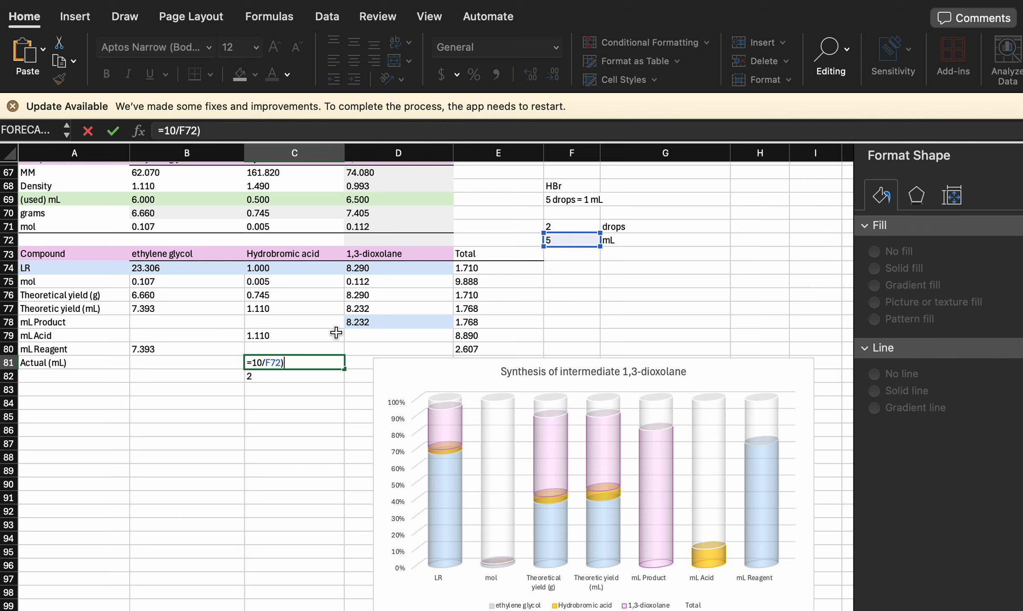
pyautogui.click(250, 362)
pyautogui.write('(')
pyautogui.click(317, 361)
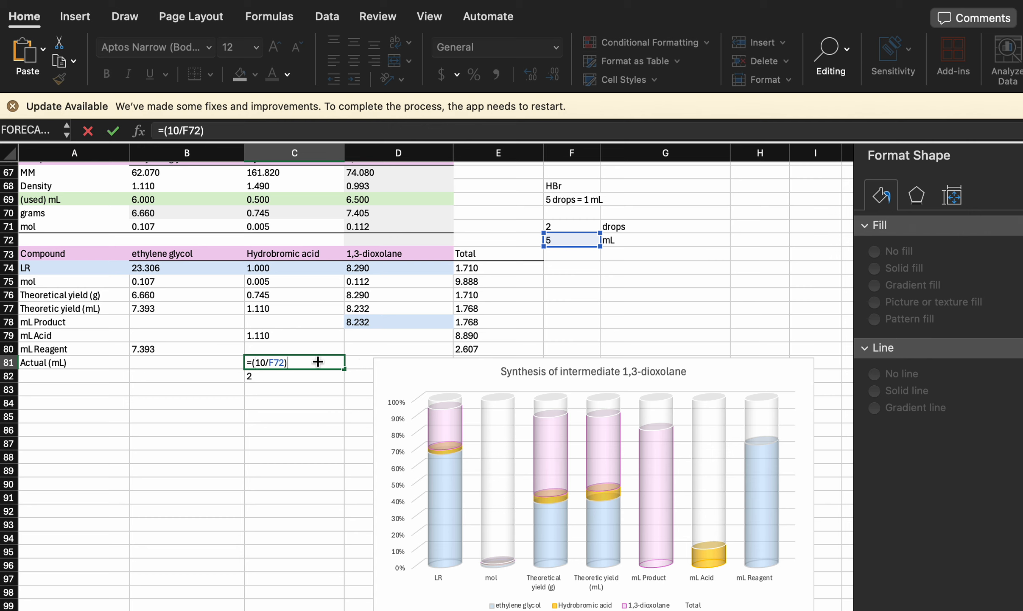
pyautogui.write('*')
pyautogui.click(564, 226)
pyautogui.press('Return')
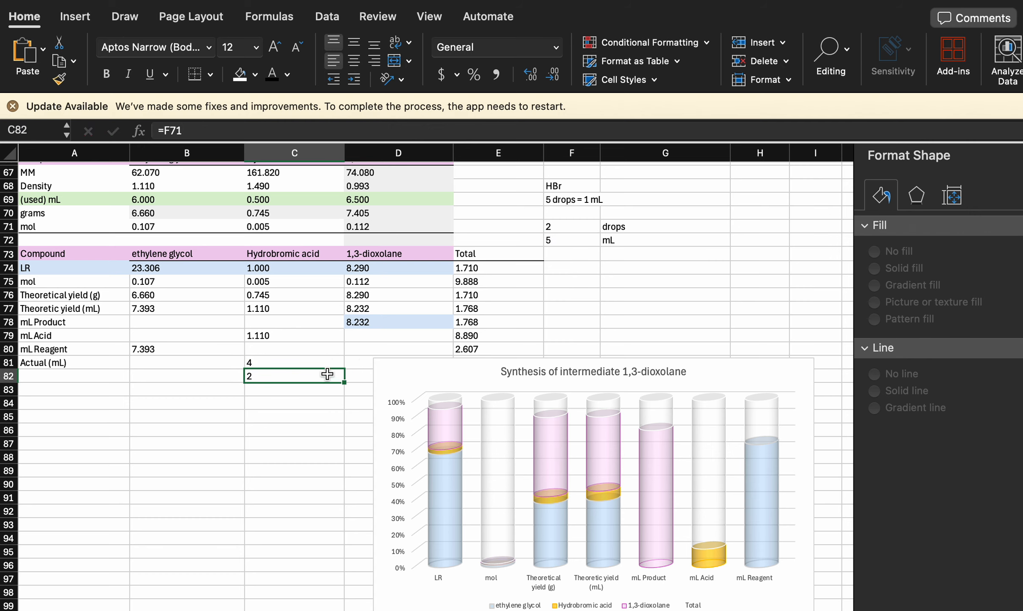
pyautogui.click(305, 363)
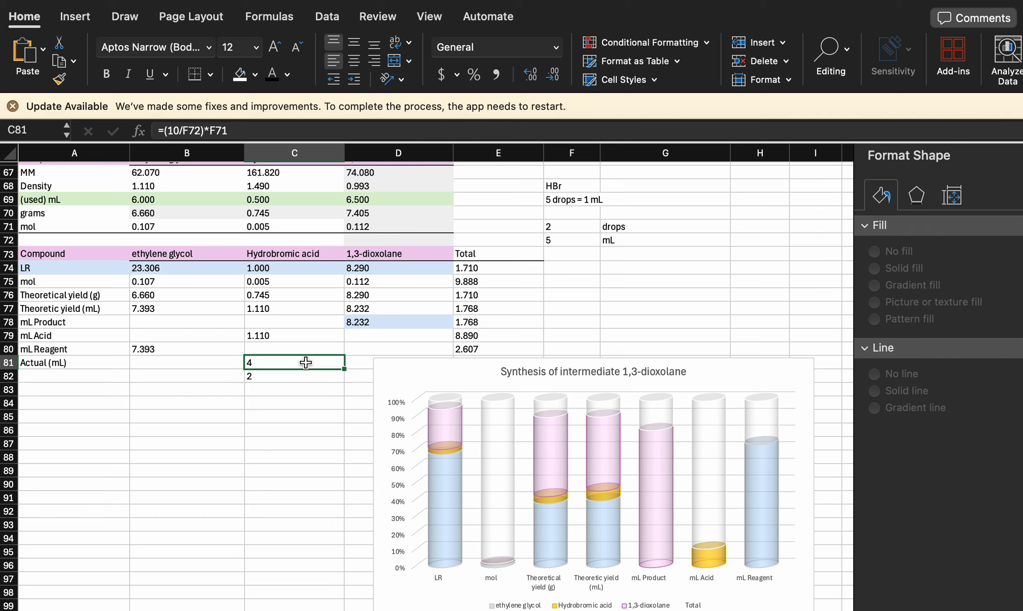
pyautogui.press('Delete')
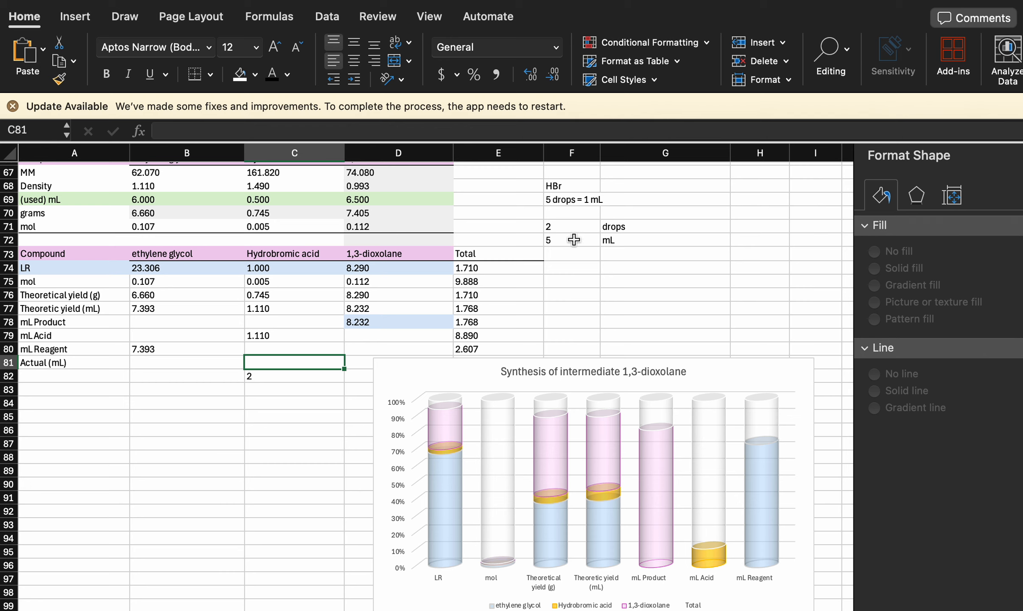
# - Extend the HBr conversion figures with 4 in F73 and 1 in F74
pyautogui.click(574, 239)
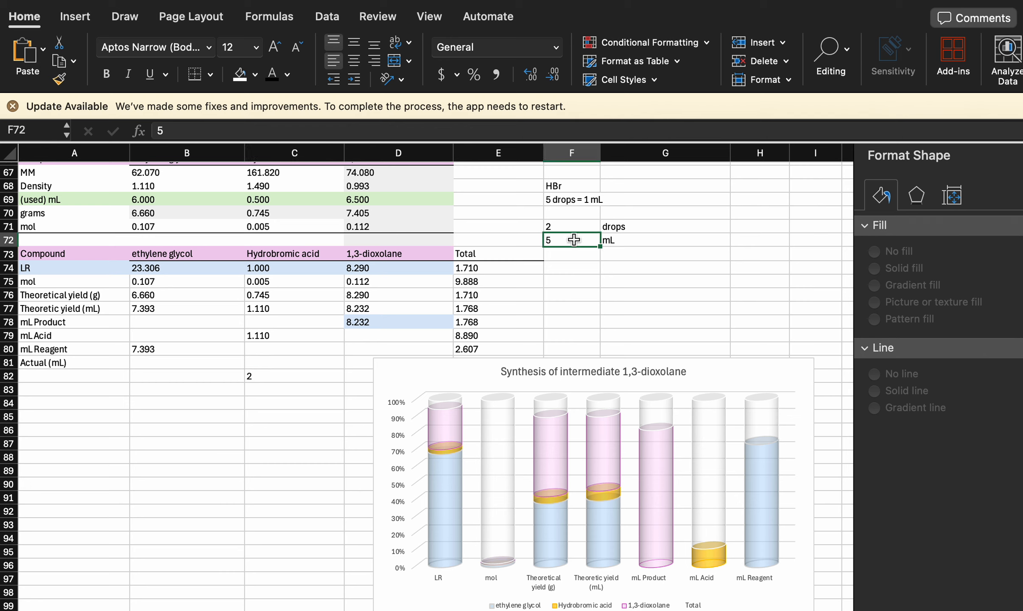
pyautogui.click(583, 259)
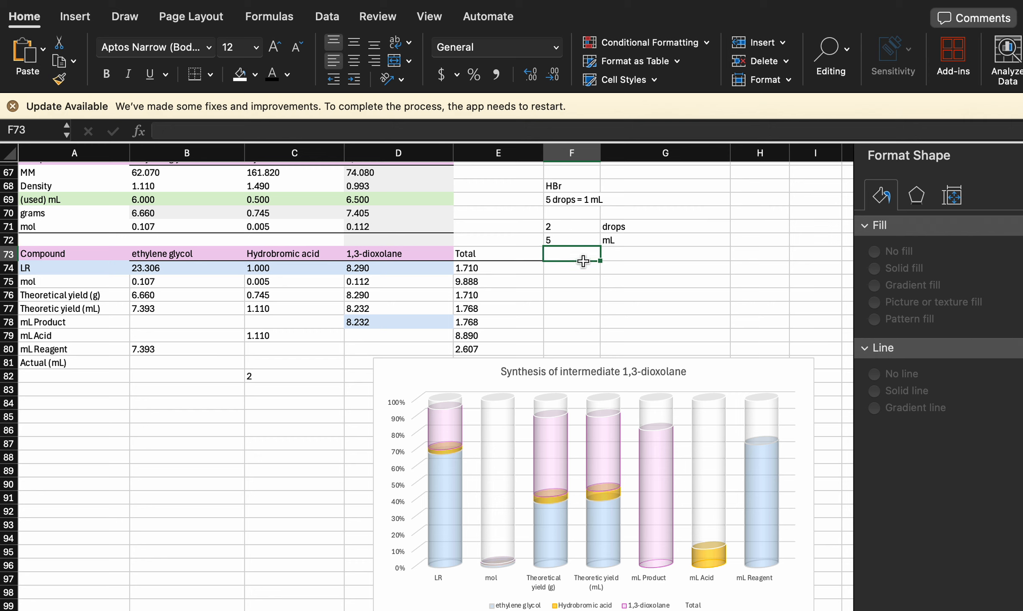
pyautogui.write('4')
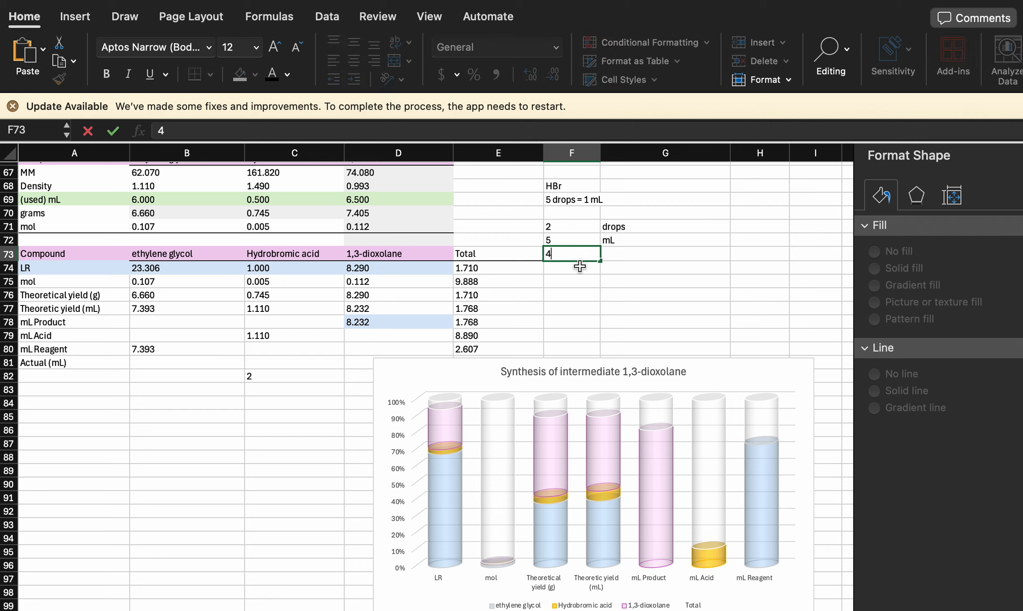
pyautogui.click(579, 266)
pyautogui.write('1')
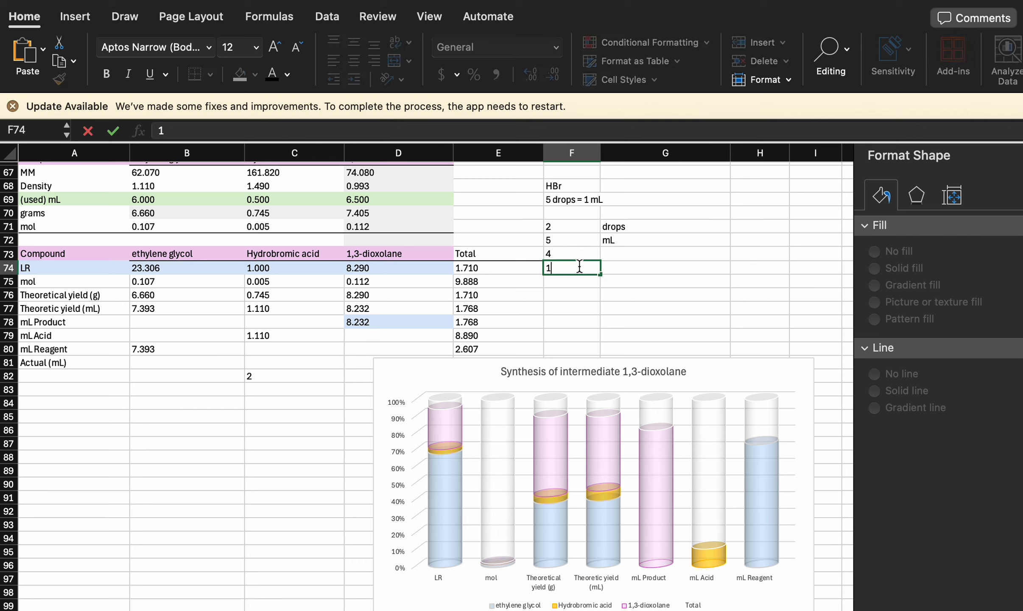
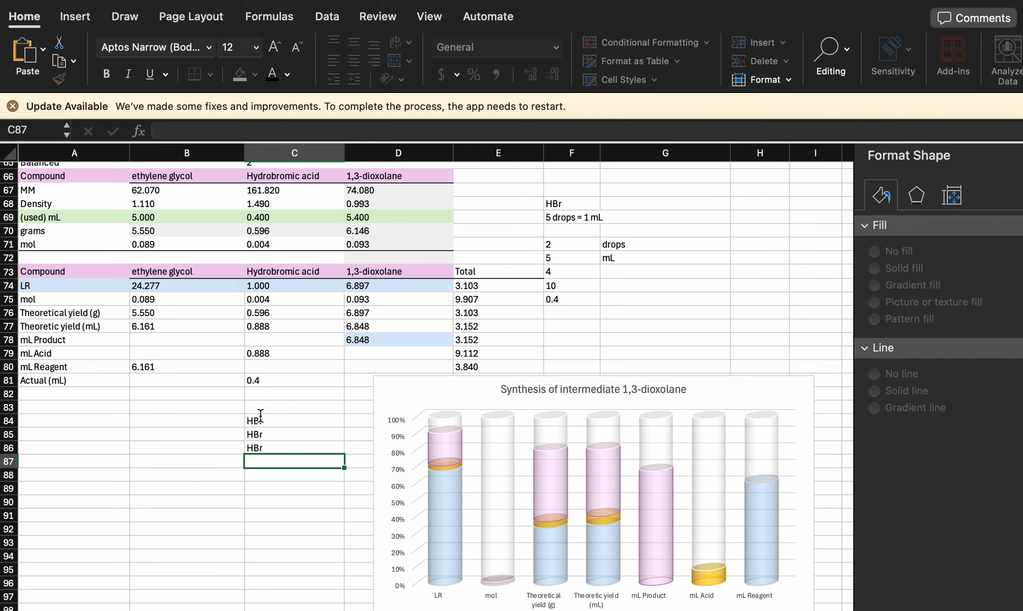
# - Enter "Hbr" in C87 below the other HBr notes, and fill B84 through B87 with "O"
pyautogui.write('Hbr')
pyautogui.press('Return')
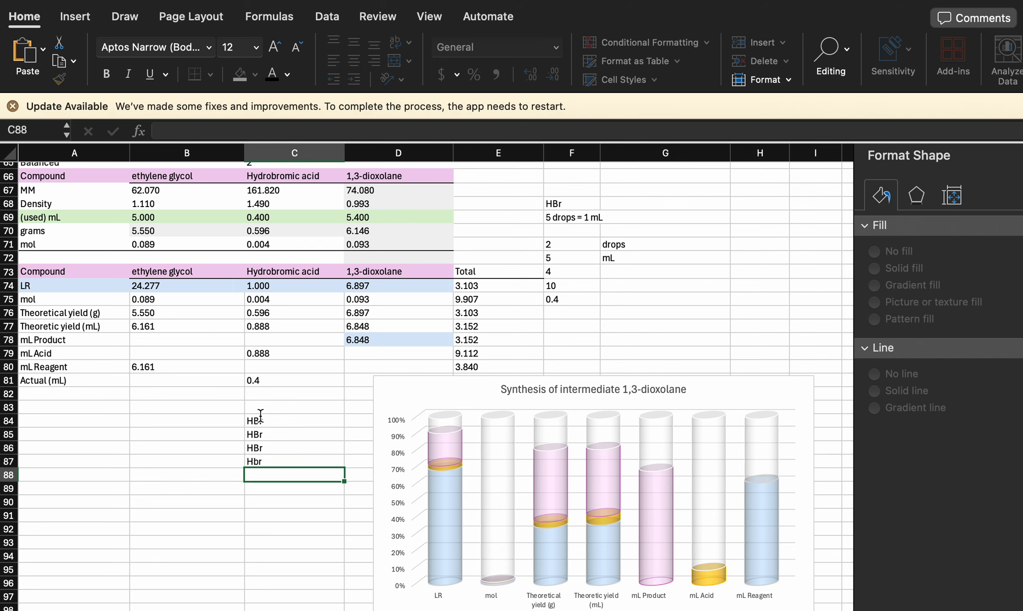
pyautogui.click(220, 425)
pyautogui.write('O')
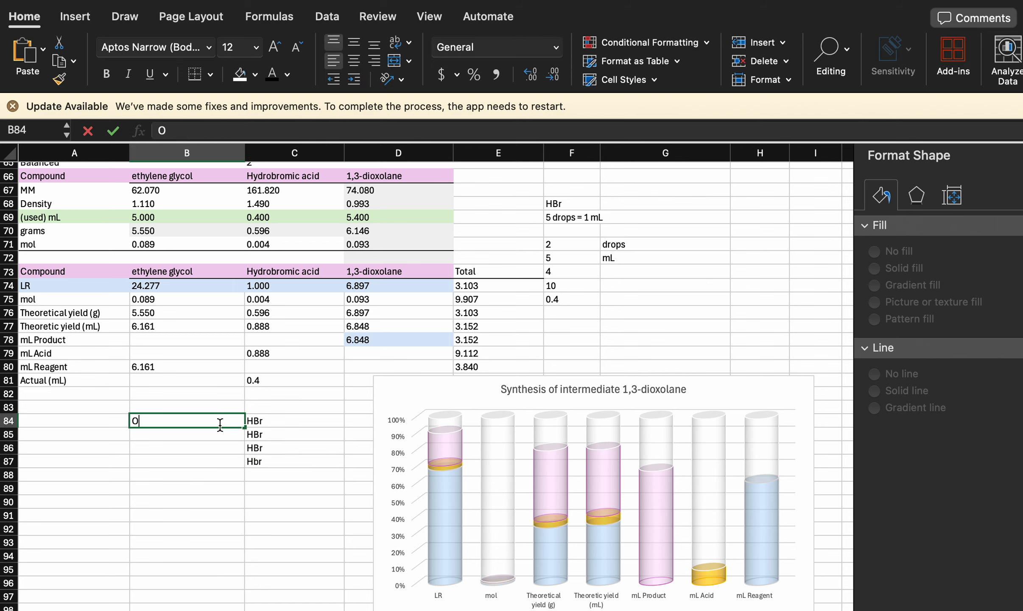
pyautogui.press('Return')
pyautogui.write('O')
pyautogui.press('Return')
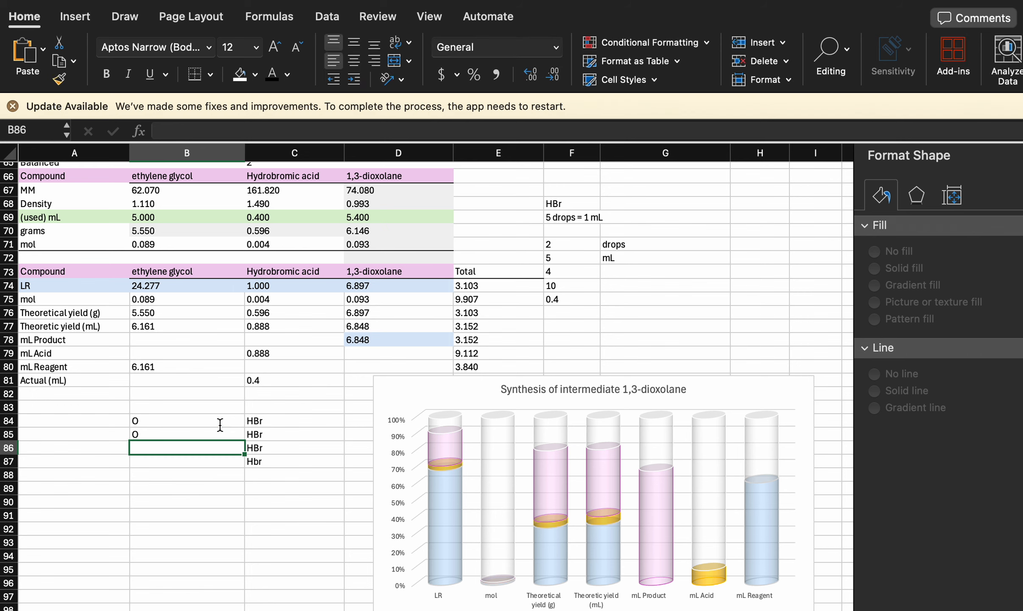
pyautogui.write('O')
pyautogui.press('Return')
pyautogui.write('O')
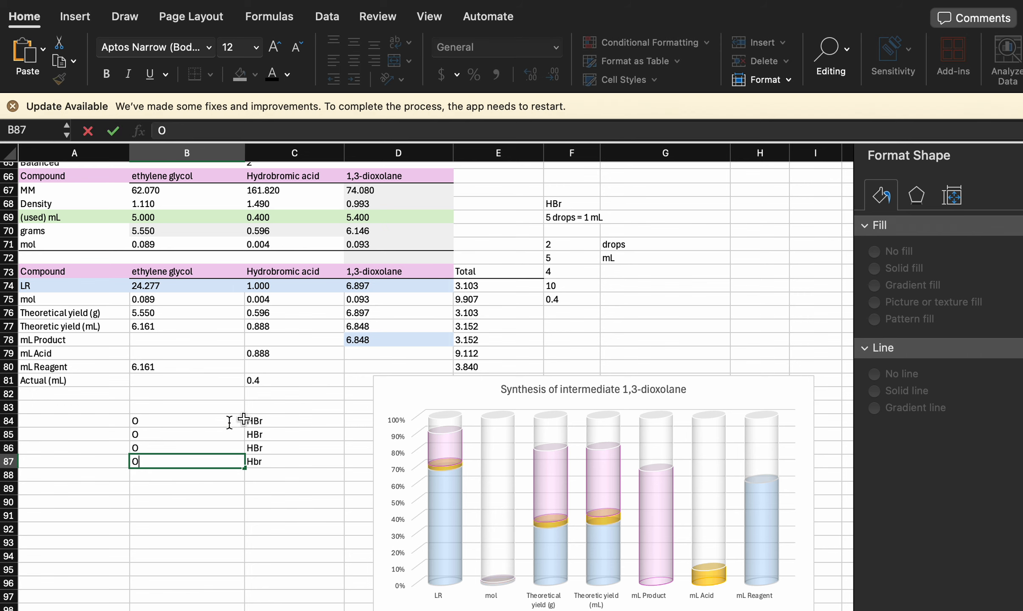
# - Enter the product note "HB-r-HBr" in D84 beside the first HBr entry
pyautogui.click(358, 423)
pyautogui.write('H')
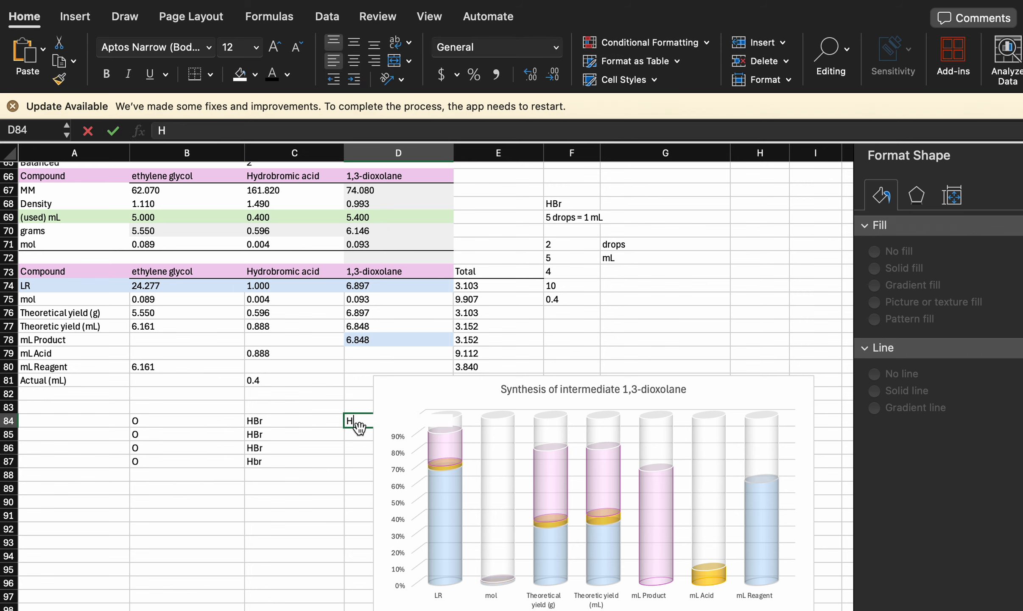
pyautogui.write('b_H')
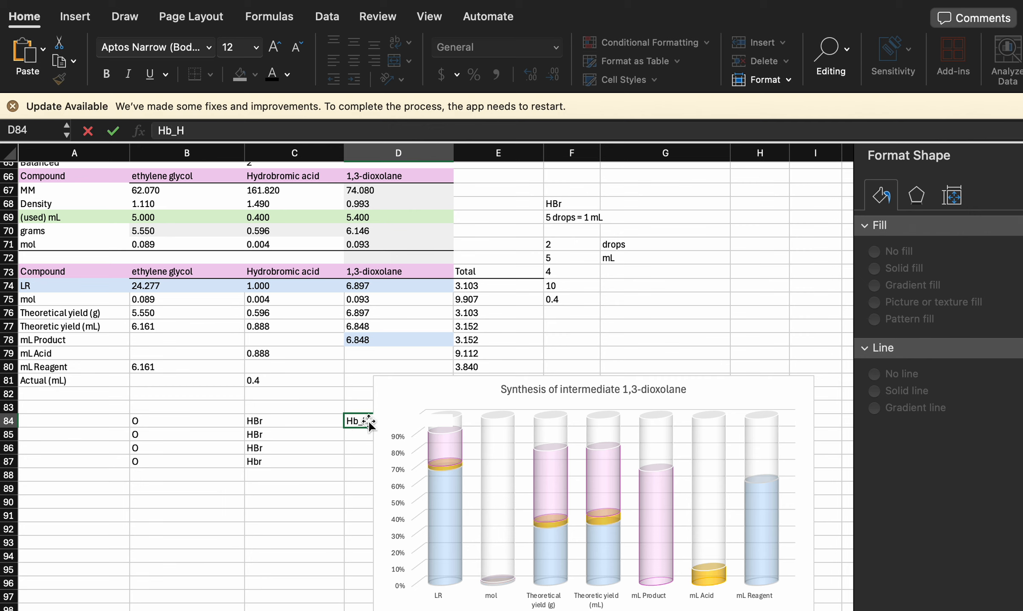
pyautogui.press('BackSpace')
pyautogui.press('BackSpace')
pyautogui.press('BackSpace')
pyautogui.write('Br-')
pyautogui.write('H')
pyautogui.write('B')
pyautogui.write('r')
pyautogui.press('Left')
pyautogui.press('Left')
pyautogui.press('Left')
pyautogui.press('Left')
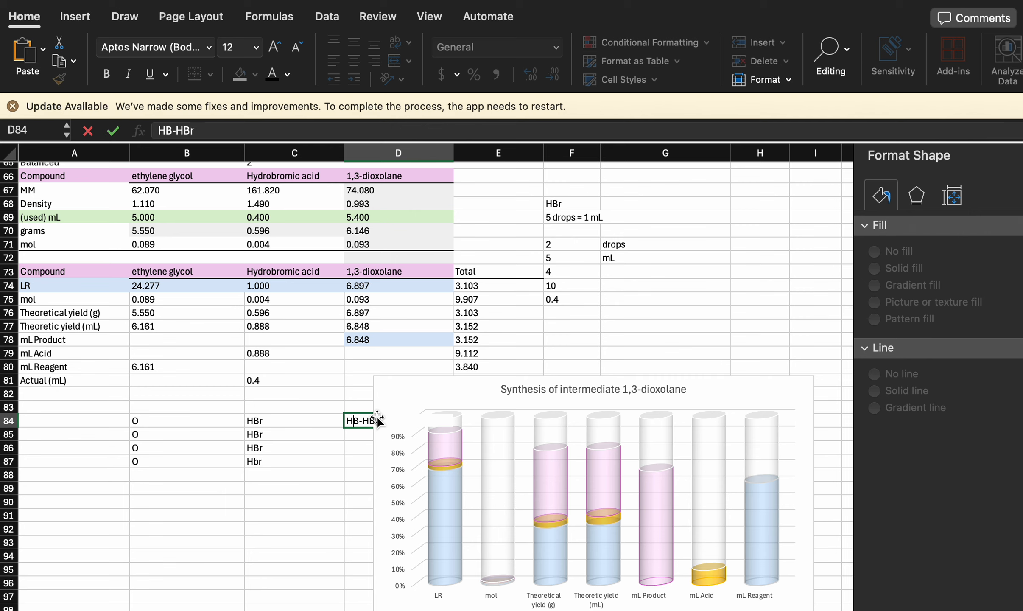
pyautogui.write('r')
pyautogui.press('Left')
pyautogui.write('-')
# - Shift the 1,3-dioxolane yield chart clear of column D and correct the note in D84 to "H-Br-H-Br"
pyautogui.hscroll(1, 348, 429)
pyautogui.moveTo(371, 412); pyautogui.dragTo(448, 410)
pyautogui.click(338, 431)
pyautogui.doubleClick(338, 431)
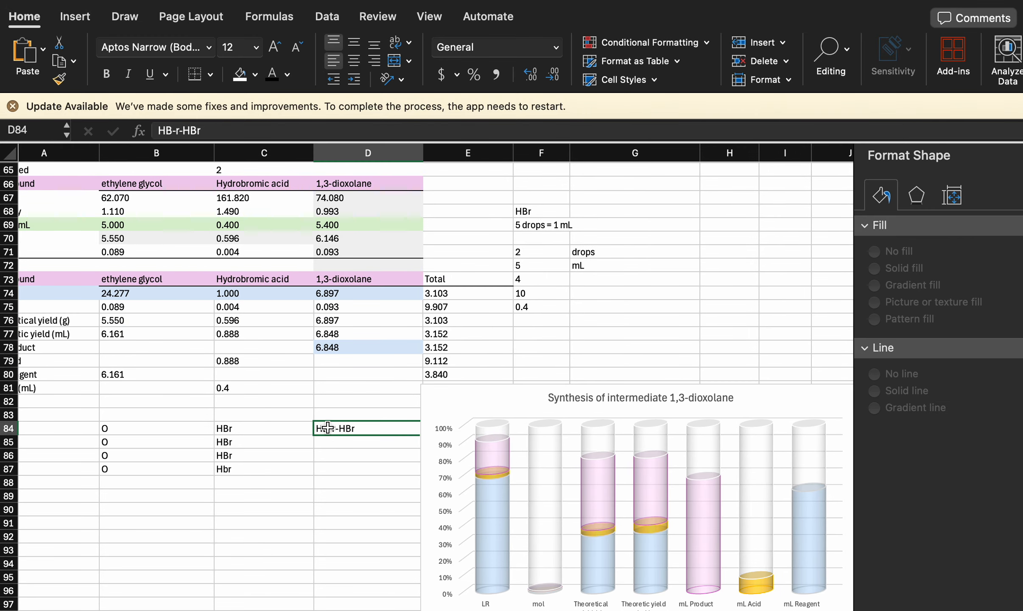
pyautogui.press('Delete')
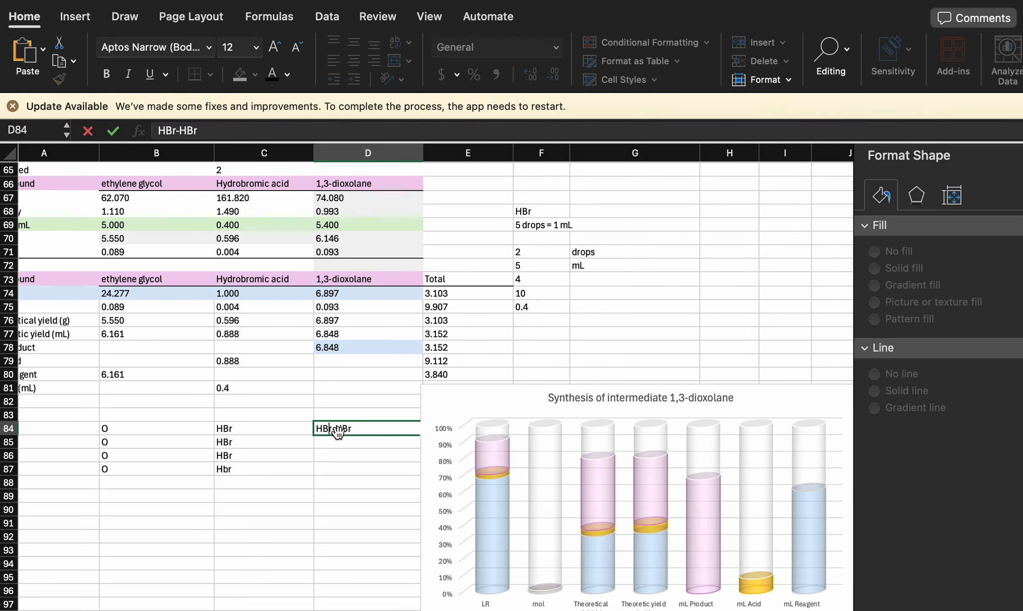
pyautogui.press('Left')
pyautogui.write('-H')
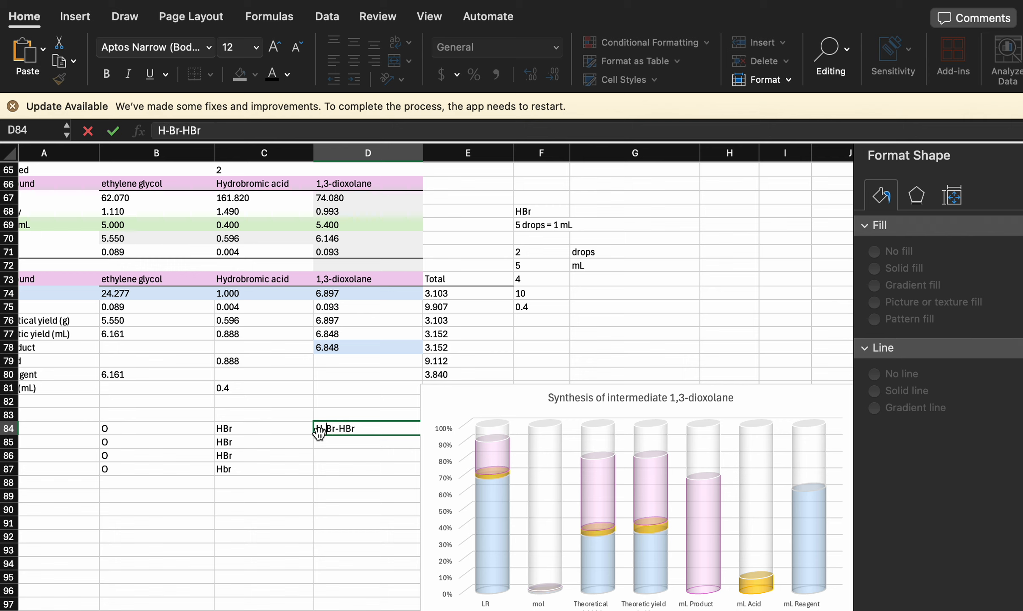
pyautogui.write('-')
pyautogui.click(442, 468)
pyautogui.click(321, 478)
# - Enter "H2O" in both D85 and D86 below the H-Br-H-Br note
pyautogui.click(356, 440)
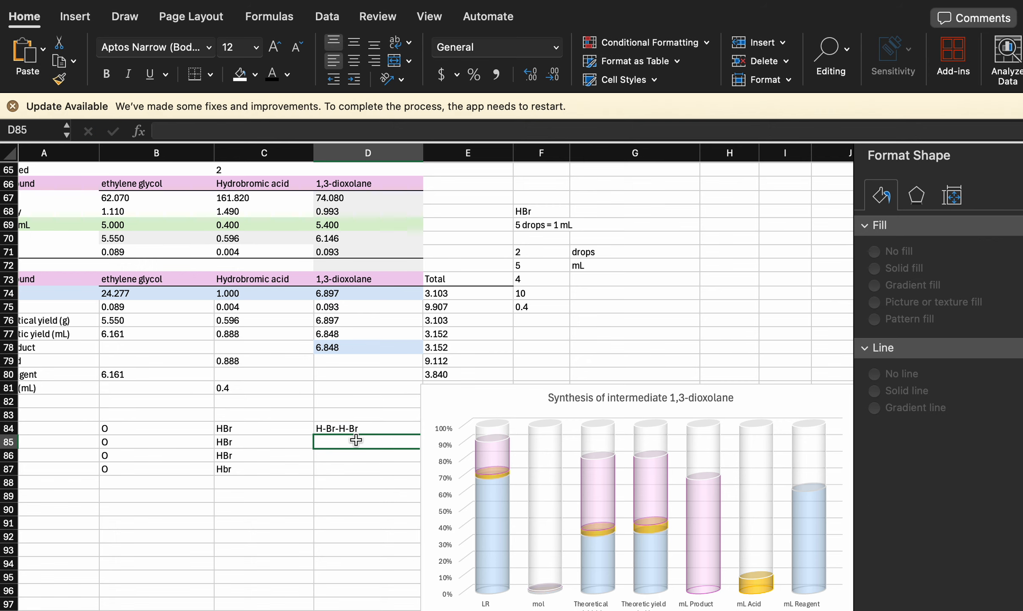
pyautogui.write('H2O')
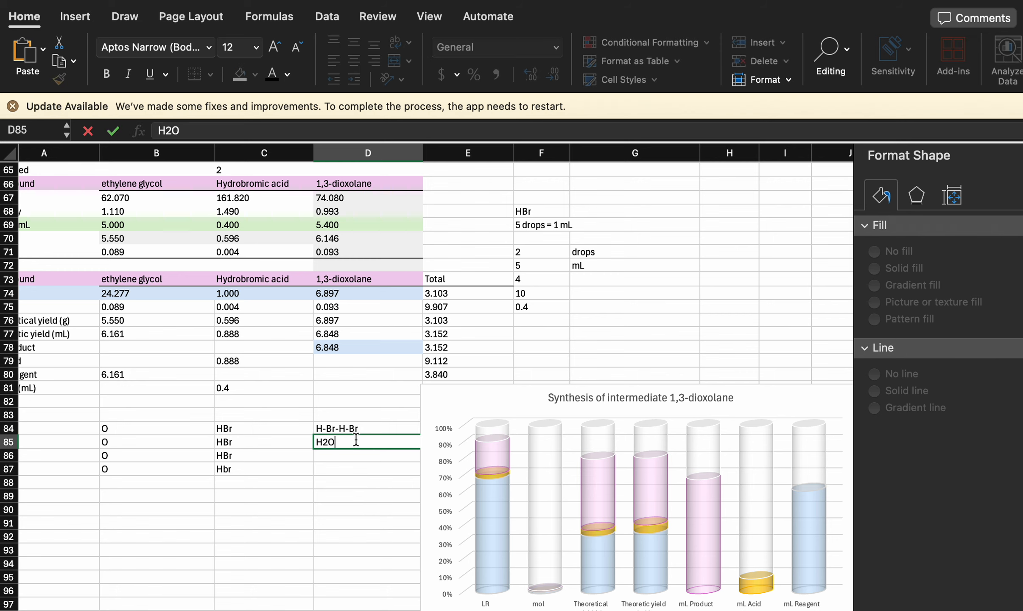
pyautogui.click(350, 454)
pyautogui.write('H')
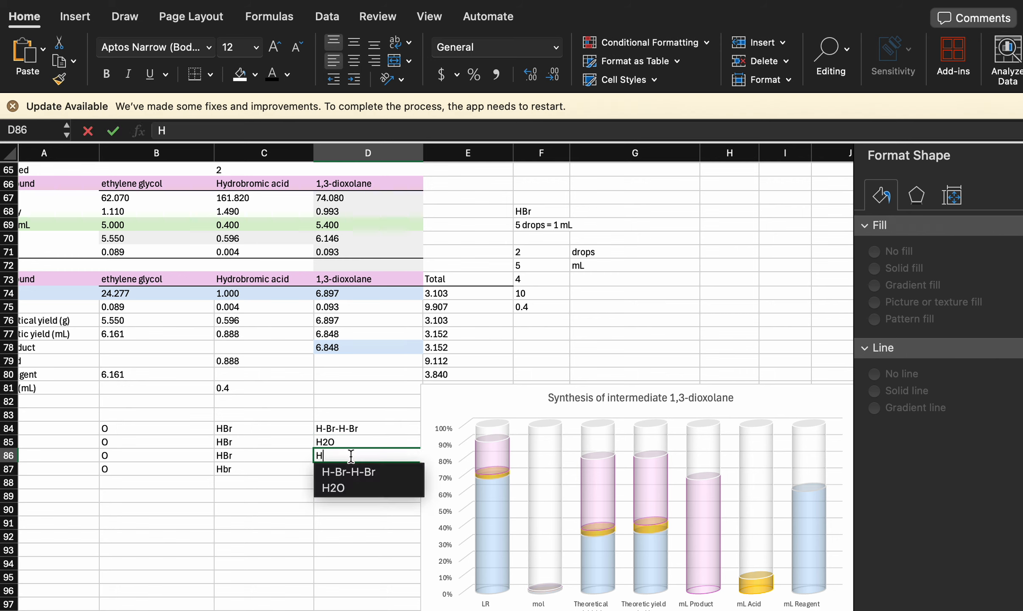
pyautogui.write('2O')
pyautogui.click(323, 482)
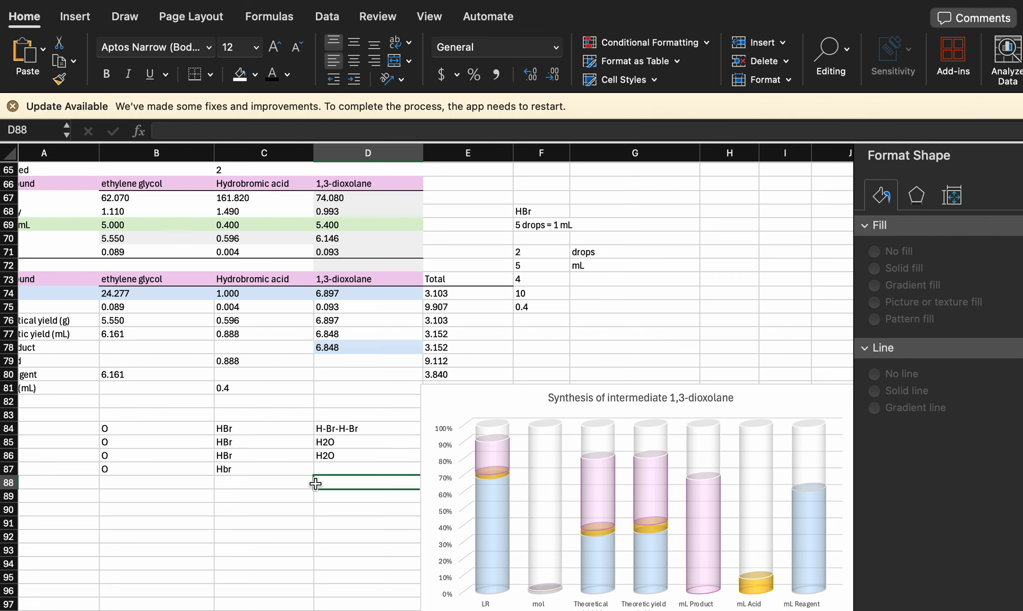
pyautogui.hscroll(-2, 198, 466)
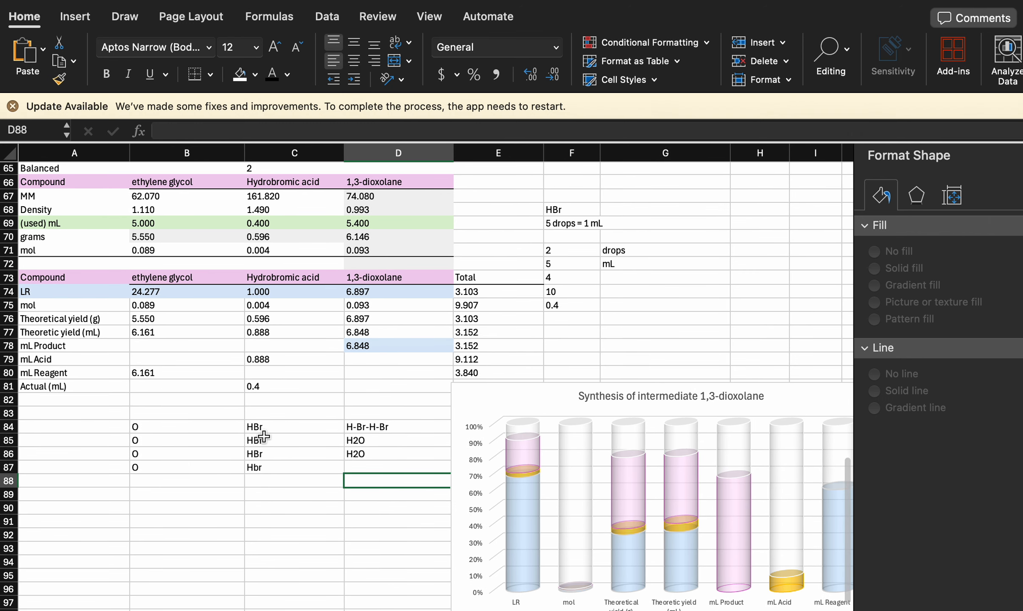
pyautogui.click(271, 367)
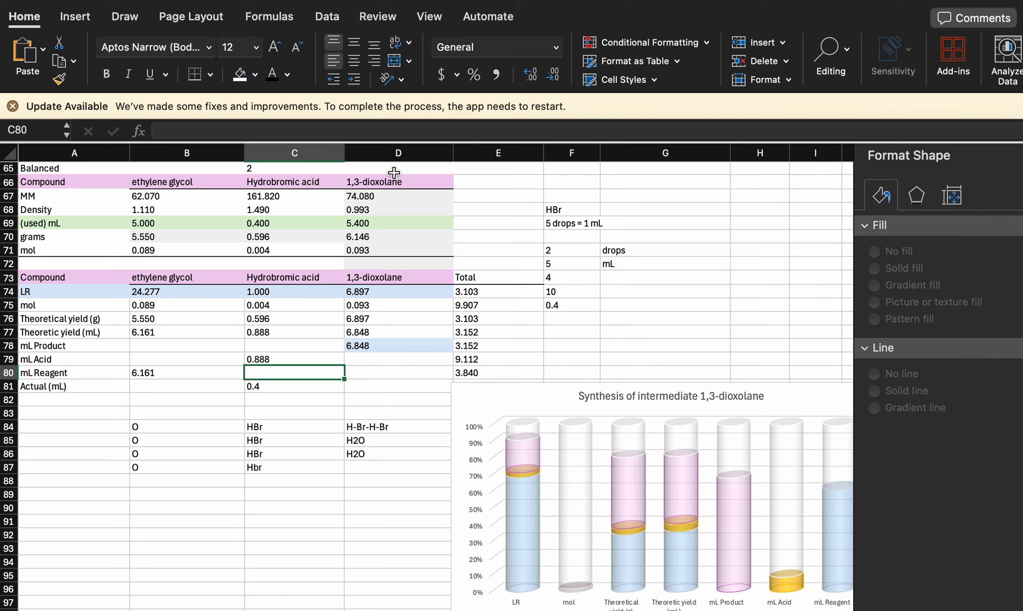
pyautogui.click(380, 182)
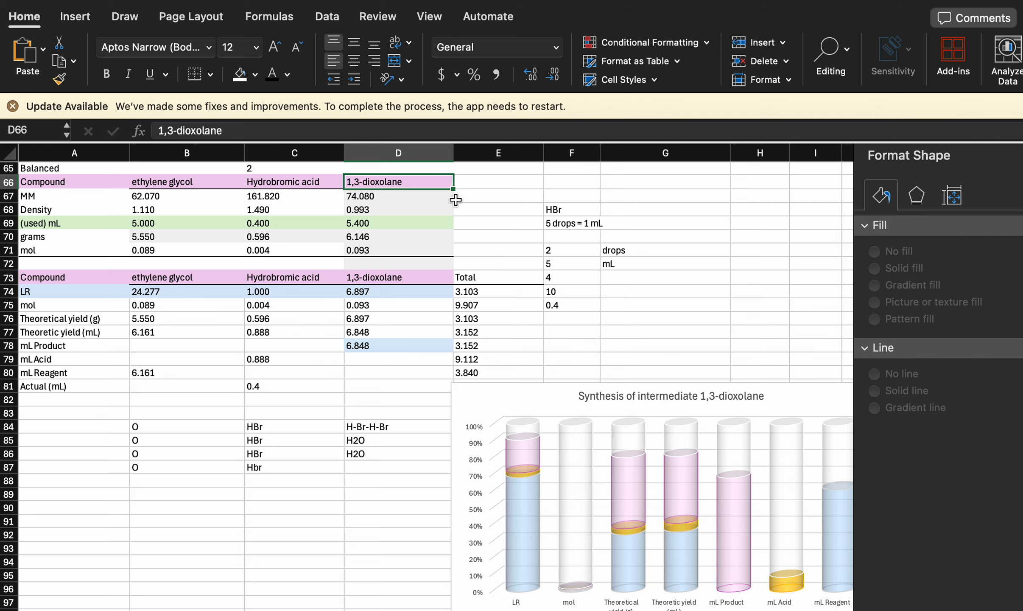
pyautogui.click(499, 168)
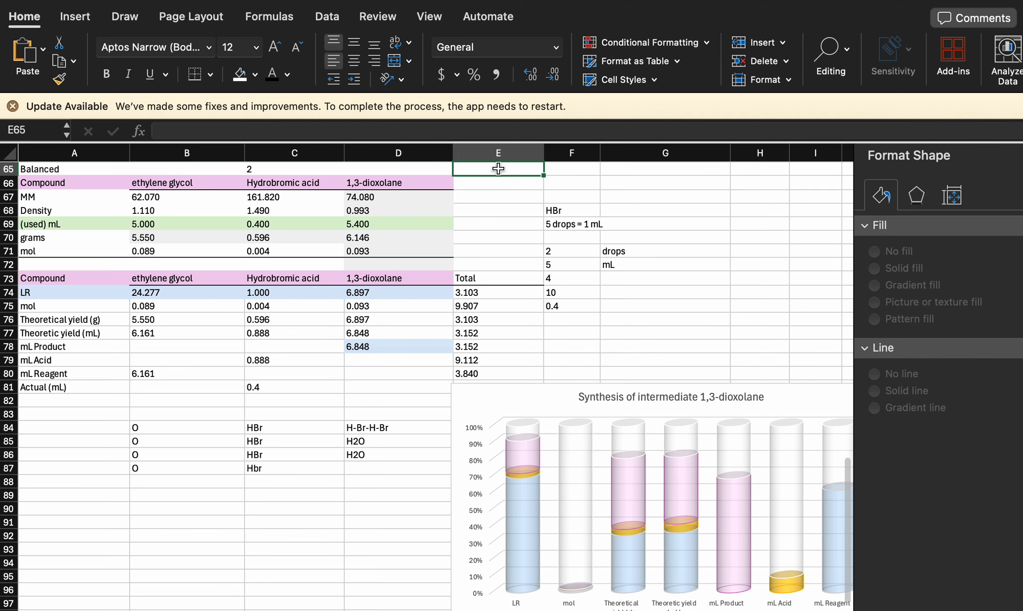
pyautogui.scroll(2, 373, 215)
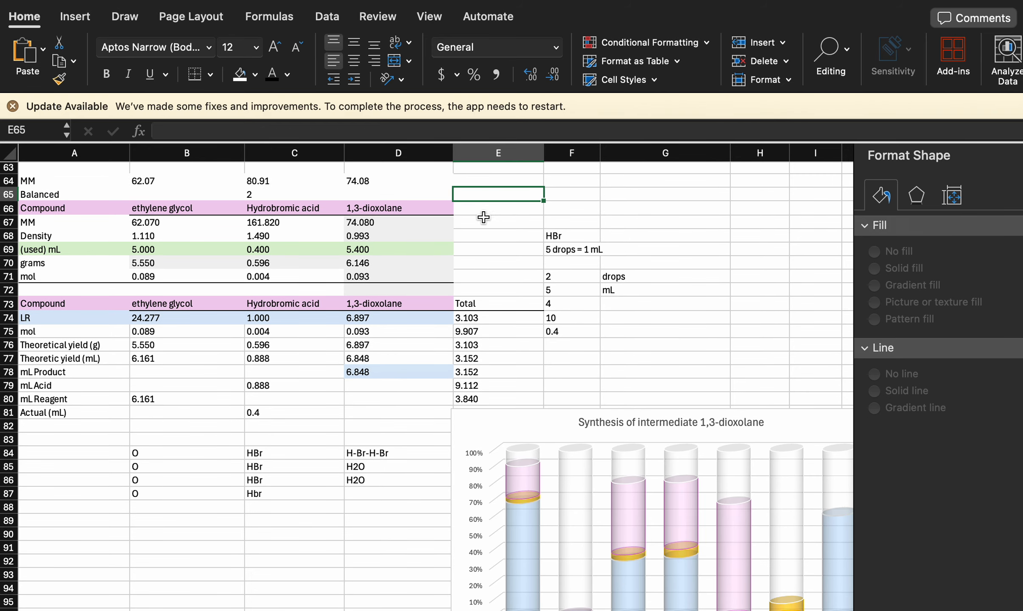
pyautogui.scroll(-1, 403, 476)
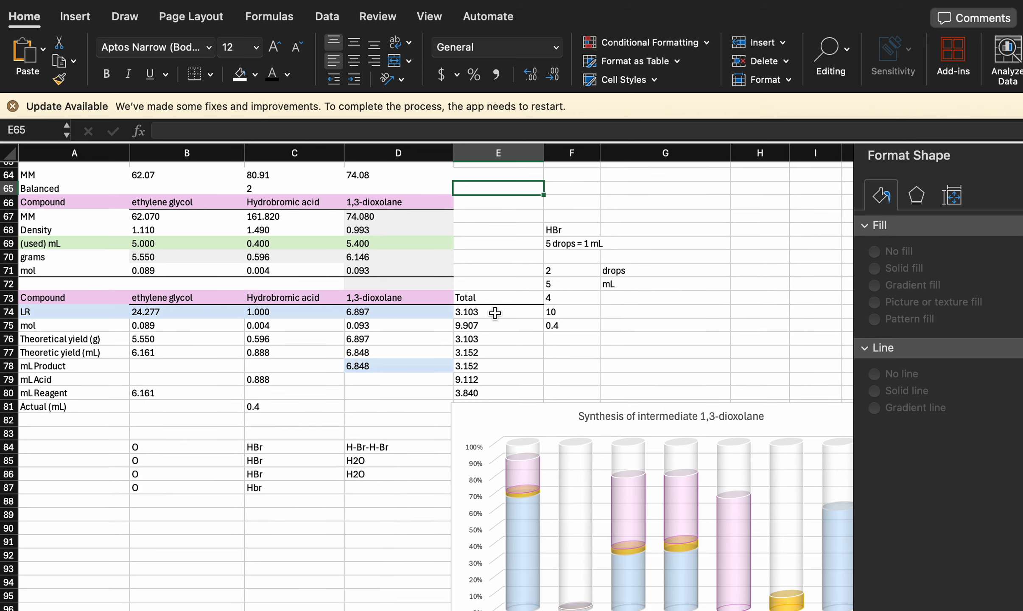
pyautogui.click(187, 418)
pyautogui.click(188, 401)
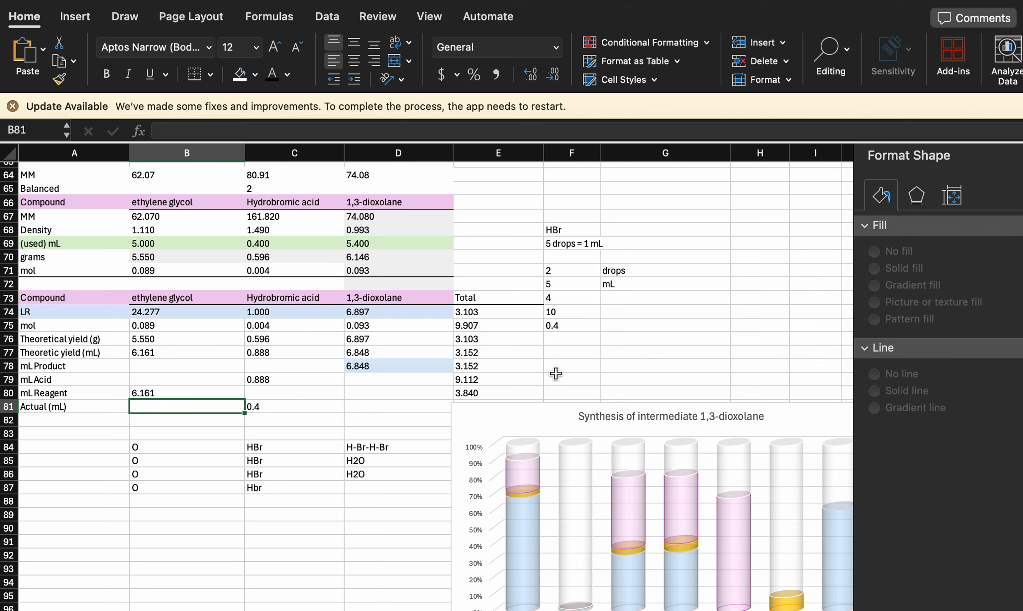
pyautogui.scroll(-2, 497, 374)
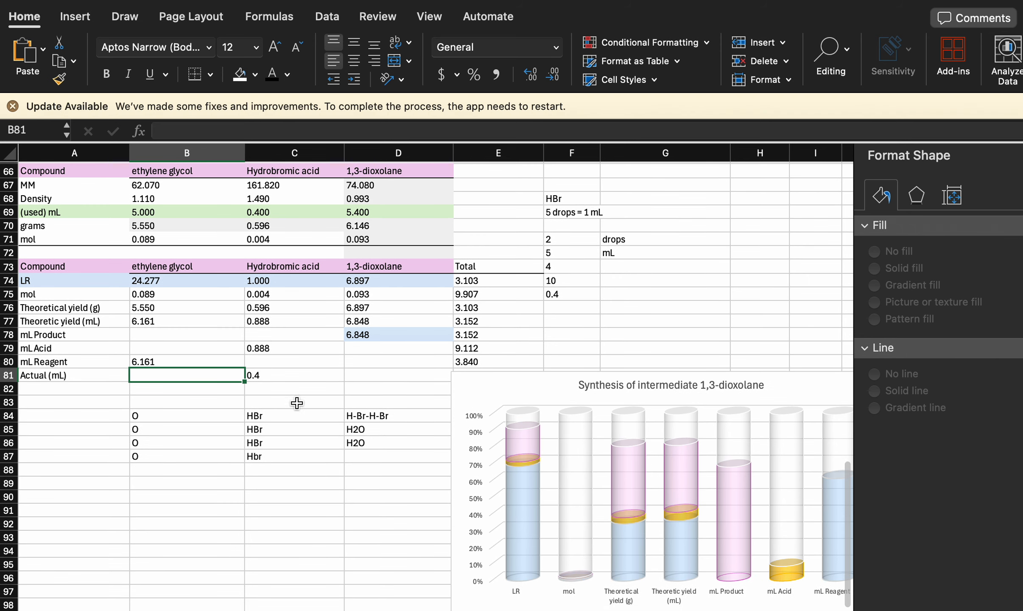
# - Set the used mL of Hydrobromic acid in C69 to 0.5
pyautogui.click(284, 373)
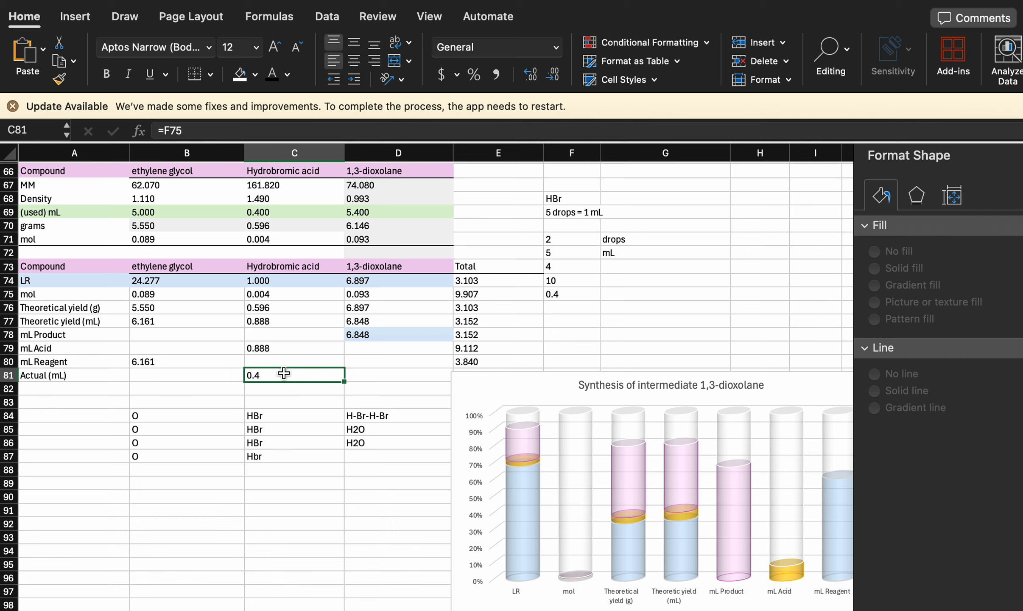
pyautogui.click(292, 208)
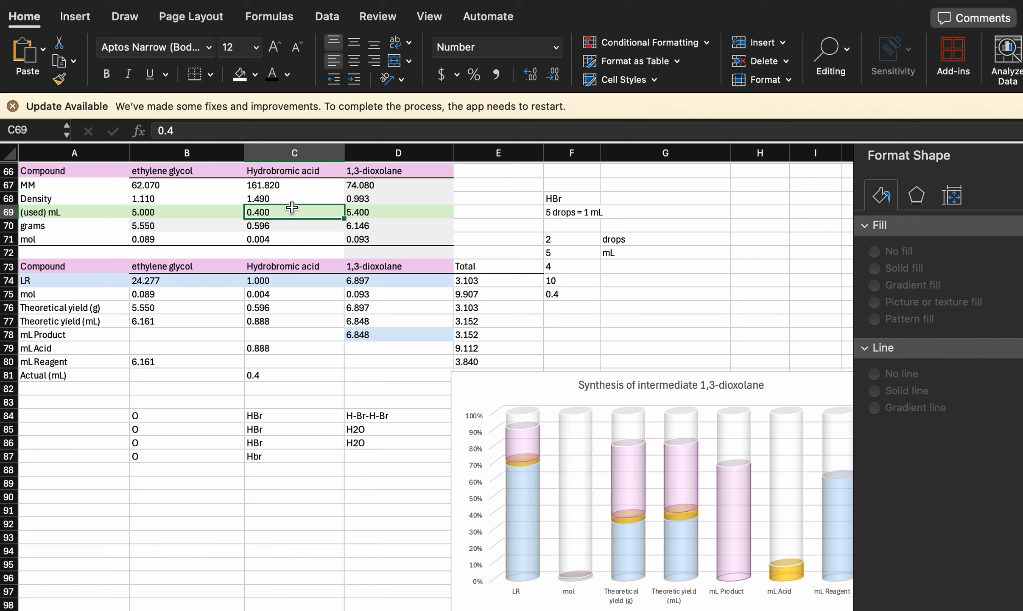
pyautogui.write('.')
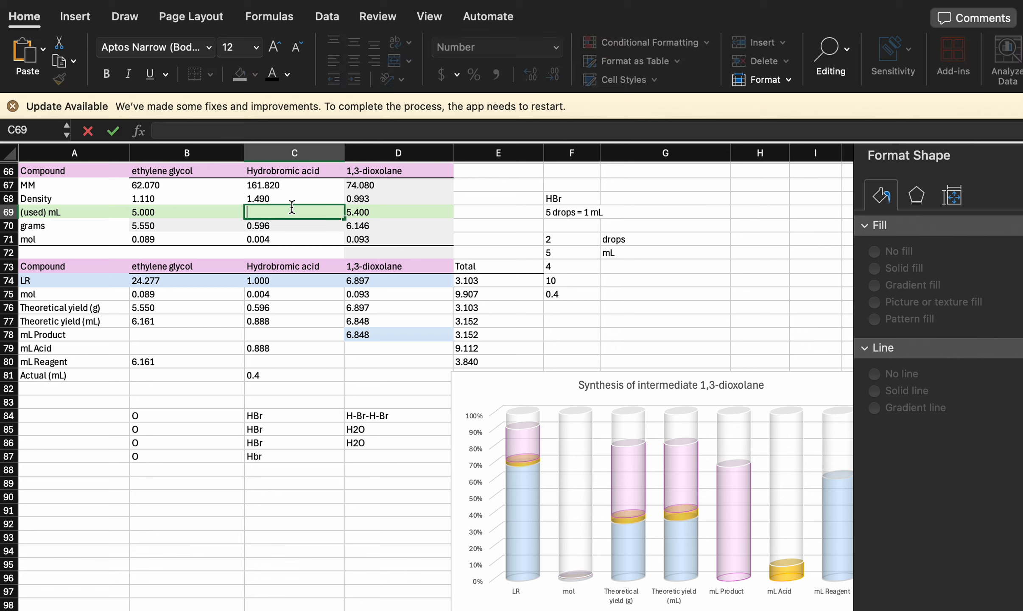
pyautogui.write('5')
pyautogui.press('Return')
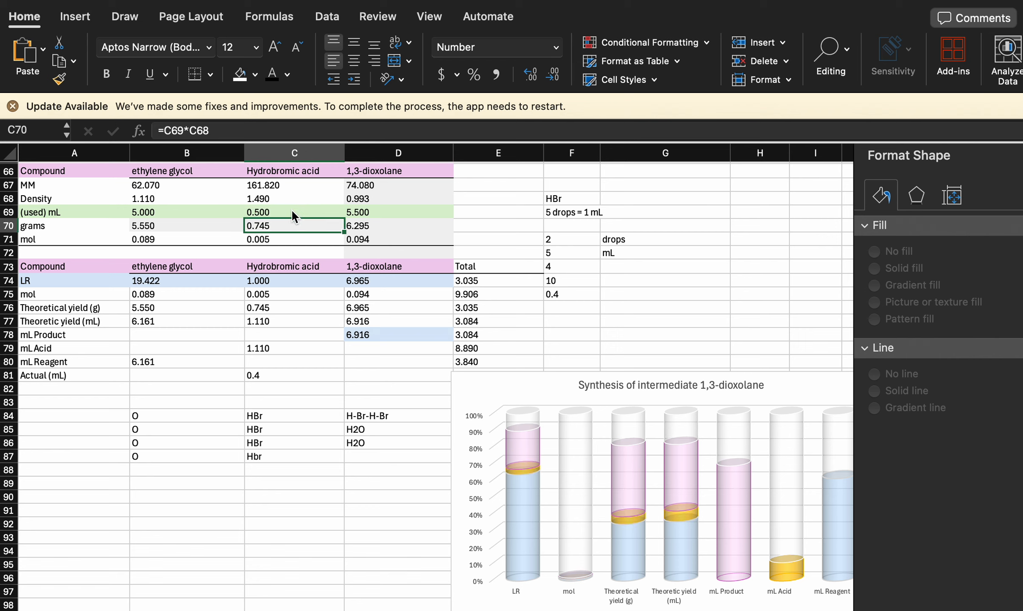
pyautogui.click(288, 209)
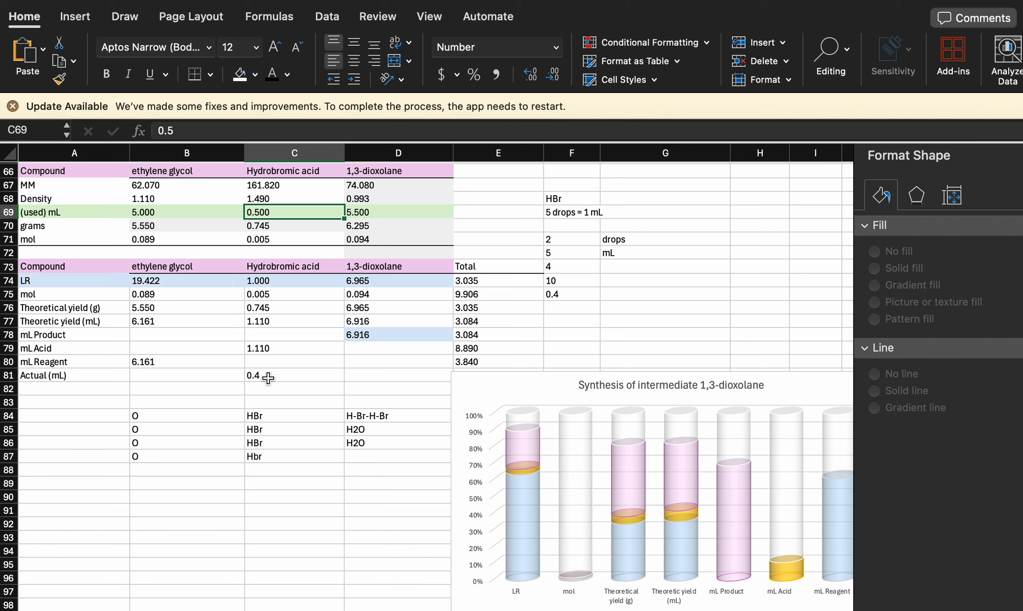
# - Fill the Hydrobromic acid cell of the mL Reagent row, C80, with a reference to the used volume, =C69
pyautogui.click(263, 349)
pyautogui.click(264, 361)
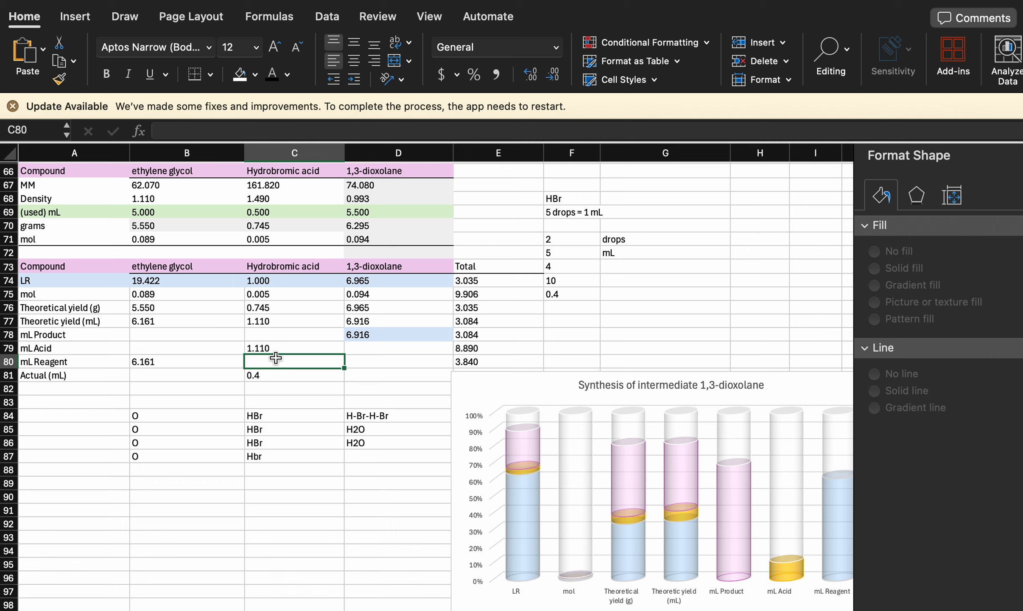
pyautogui.write('=')
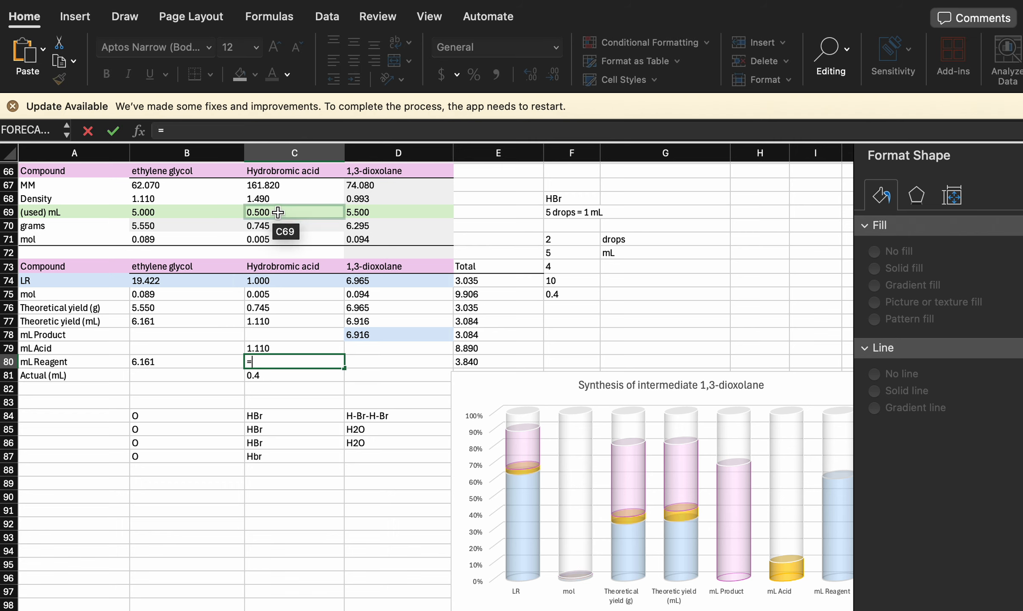
pyautogui.click(278, 213)
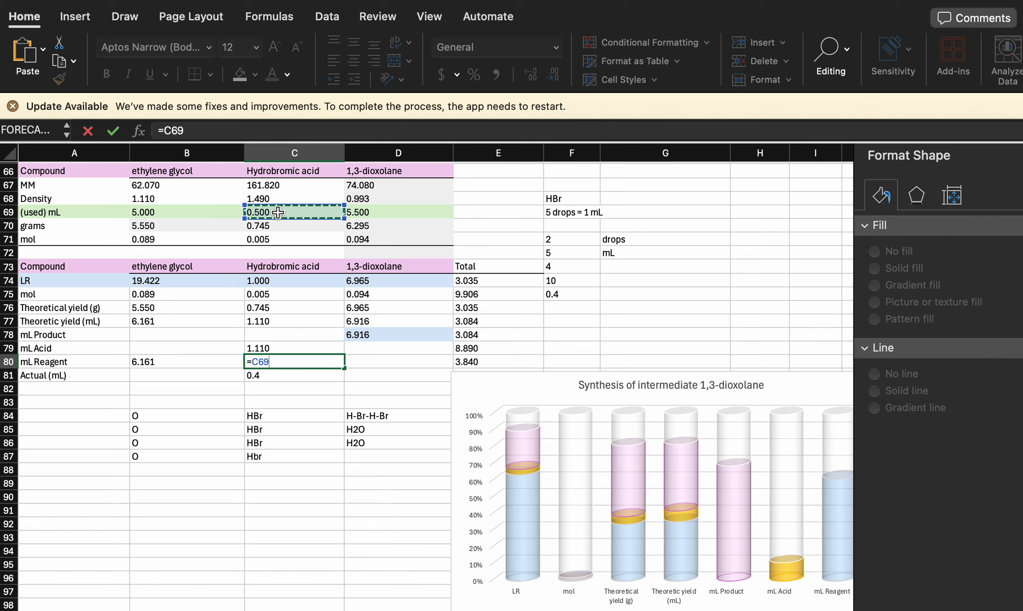
pyautogui.press('Return')
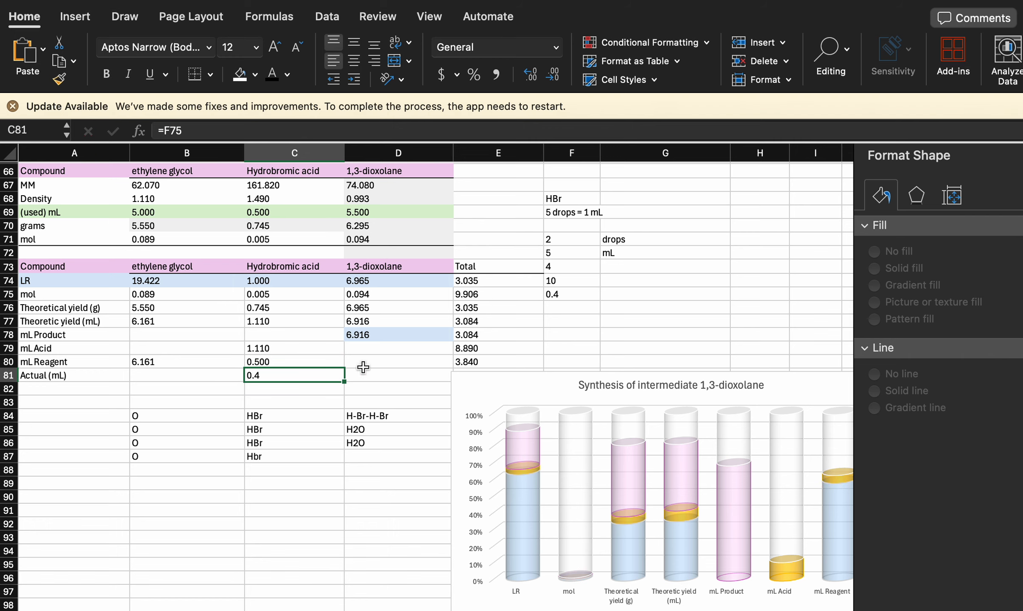
# - Calculate the difference between the reagent and actual Hydrobromic acid volumes in C82 with =C80-C81
pyautogui.click(289, 391)
pyautogui.write('=')
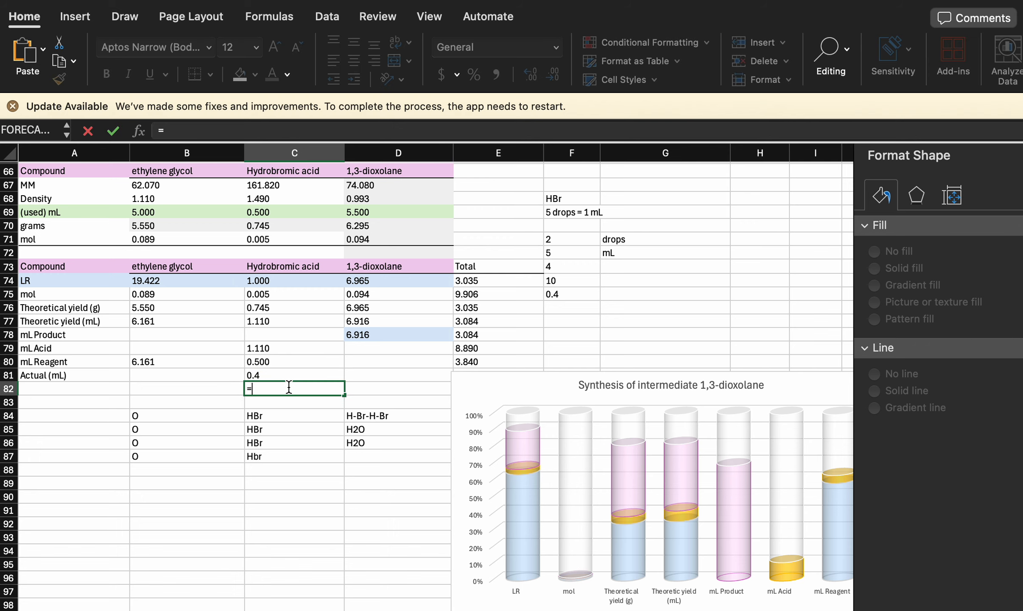
pyautogui.click(280, 375)
pyautogui.click(276, 363)
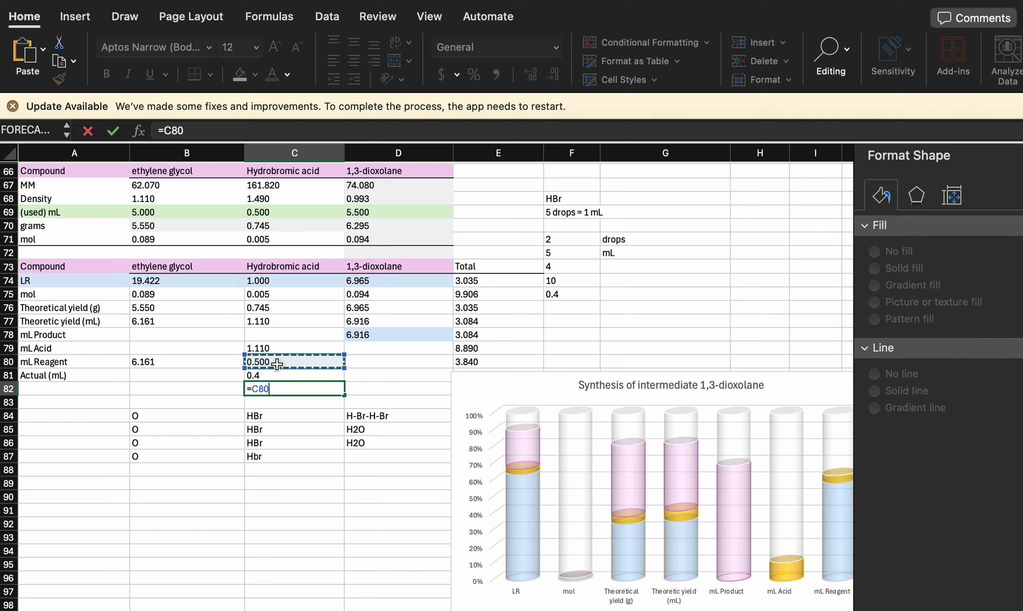
pyautogui.write('-')
pyautogui.click(275, 375)
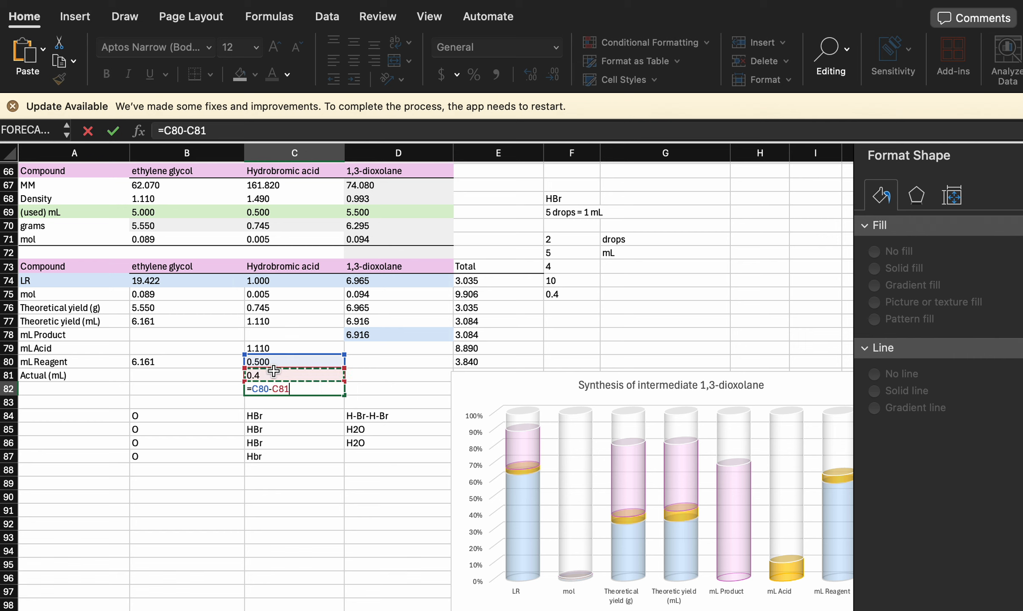
pyautogui.press('Return')
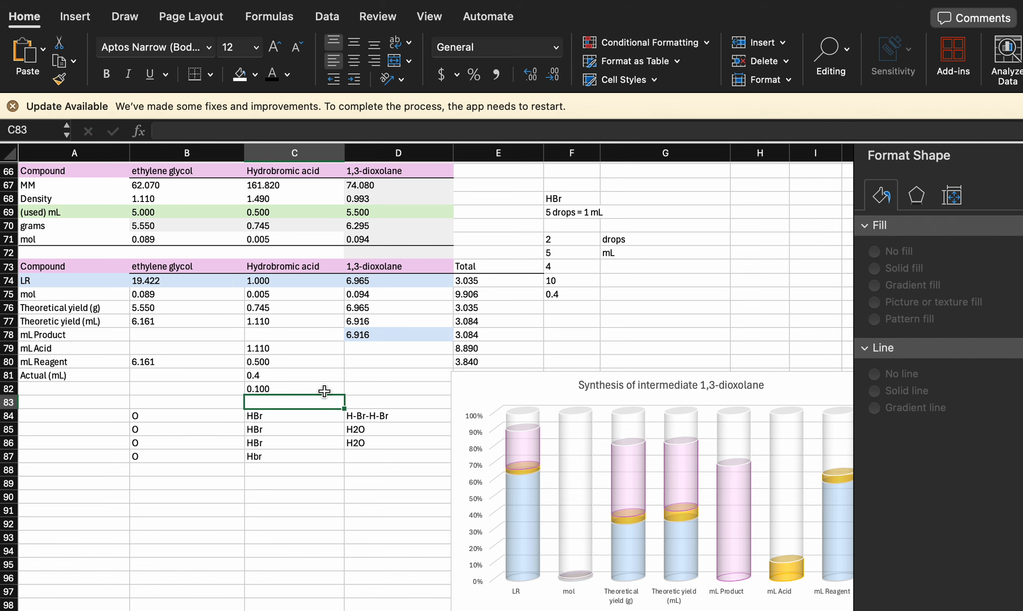
# - Clear the difference formula from C82 and label the row "% yield" in A82
pyautogui.click(324, 390)
pyautogui.press('Delete')
pyautogui.click(79, 392)
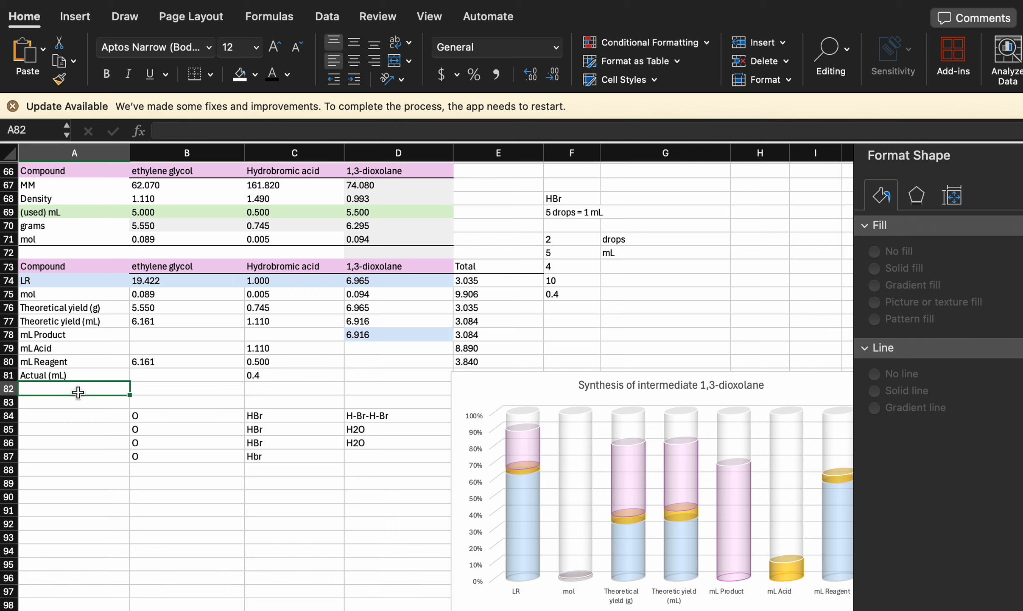
pyautogui.write('%')
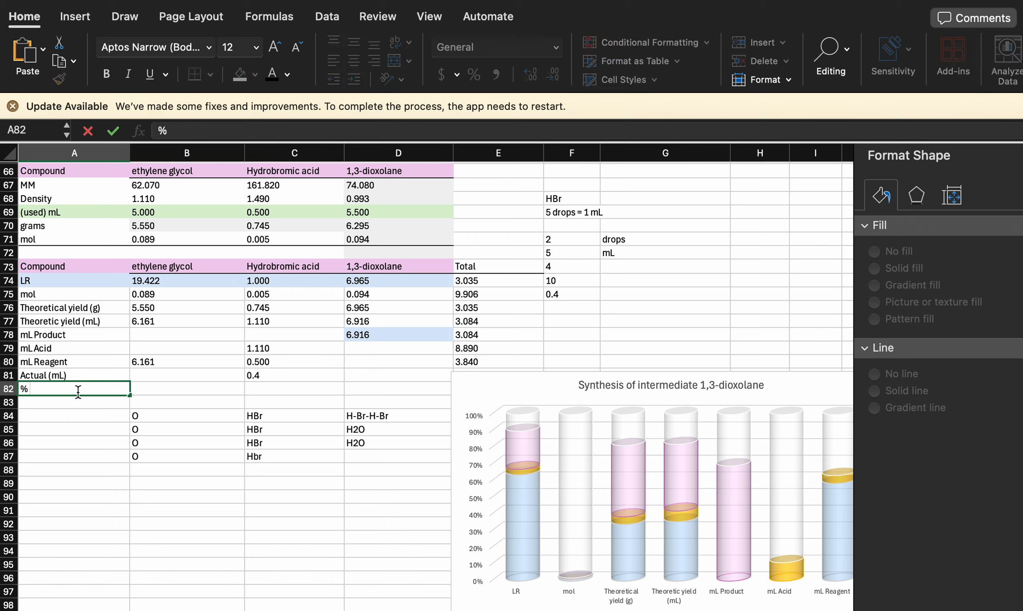
pyautogui.write(' yield')
pyautogui.click(75, 410)
pyautogui.click(77, 401)
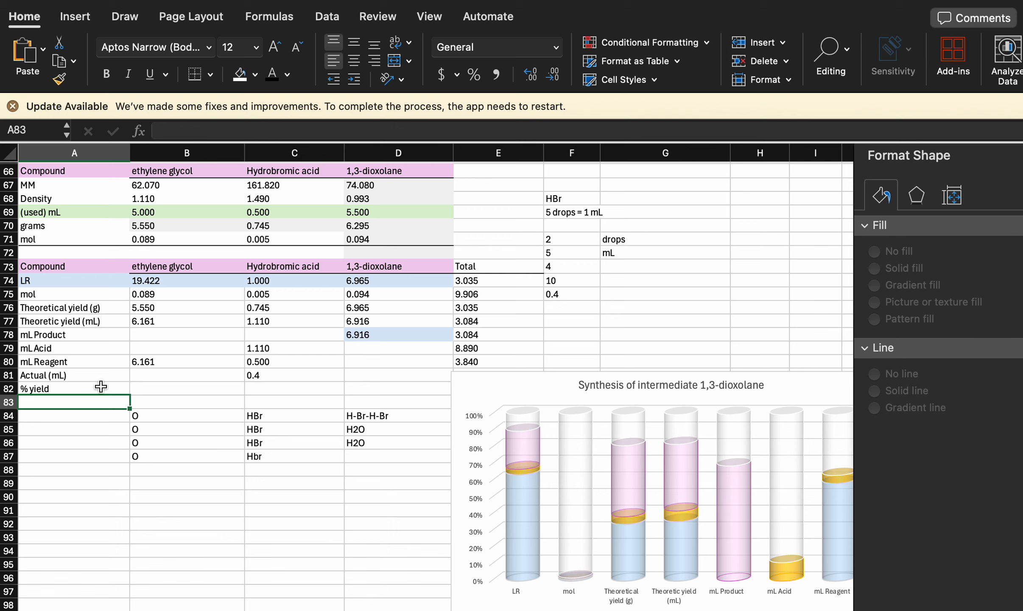
# - Add a top border to A81:E82, above the Actual (mL) row
pyautogui.moveTo(46, 374); pyautogui.dragTo(466, 393)
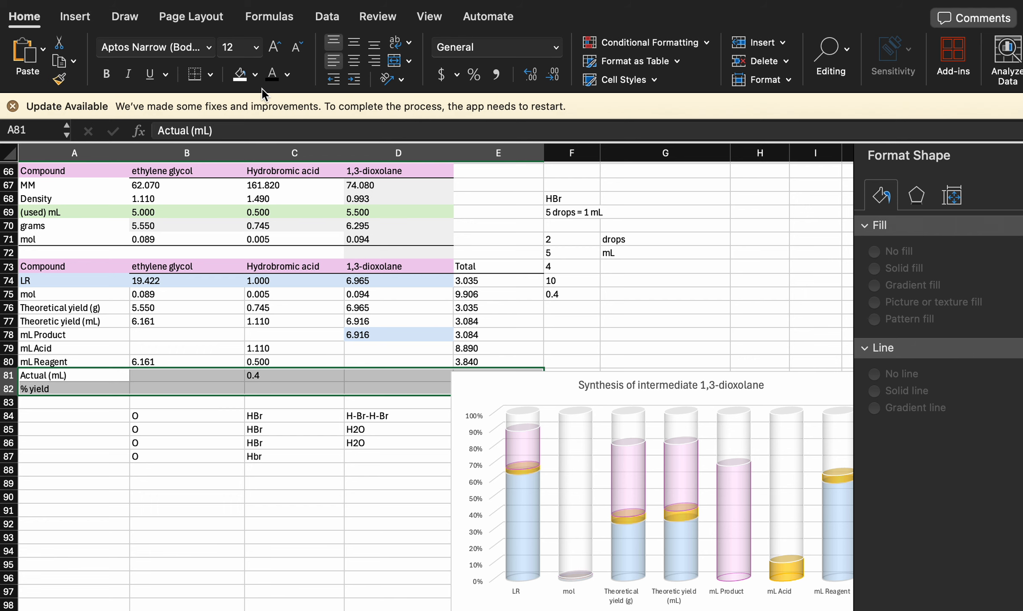
pyautogui.click(211, 75)
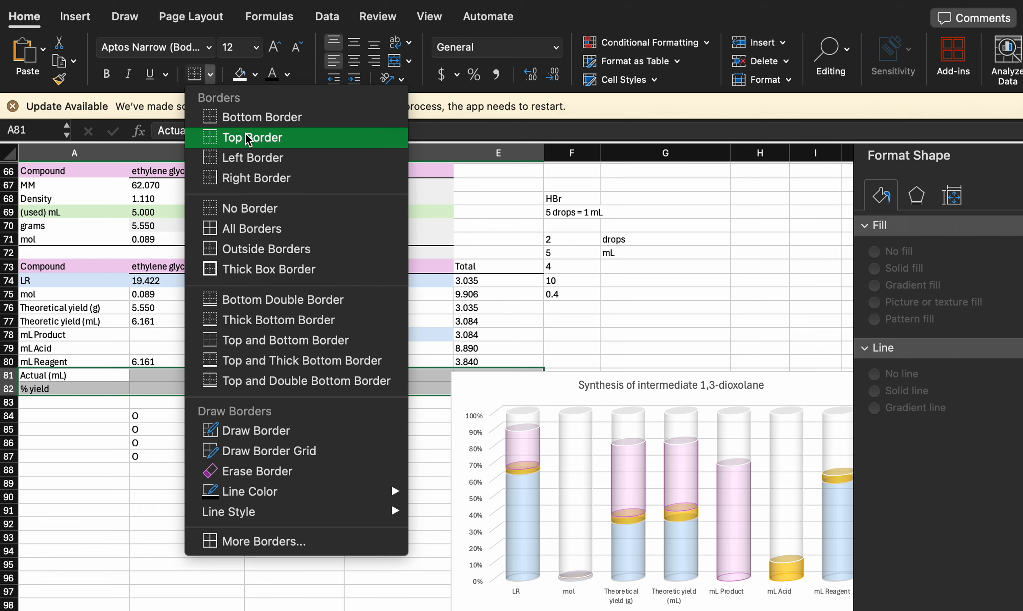
pyautogui.click(257, 137)
pyautogui.click(261, 456)
pyautogui.scroll(3, 323, 338)
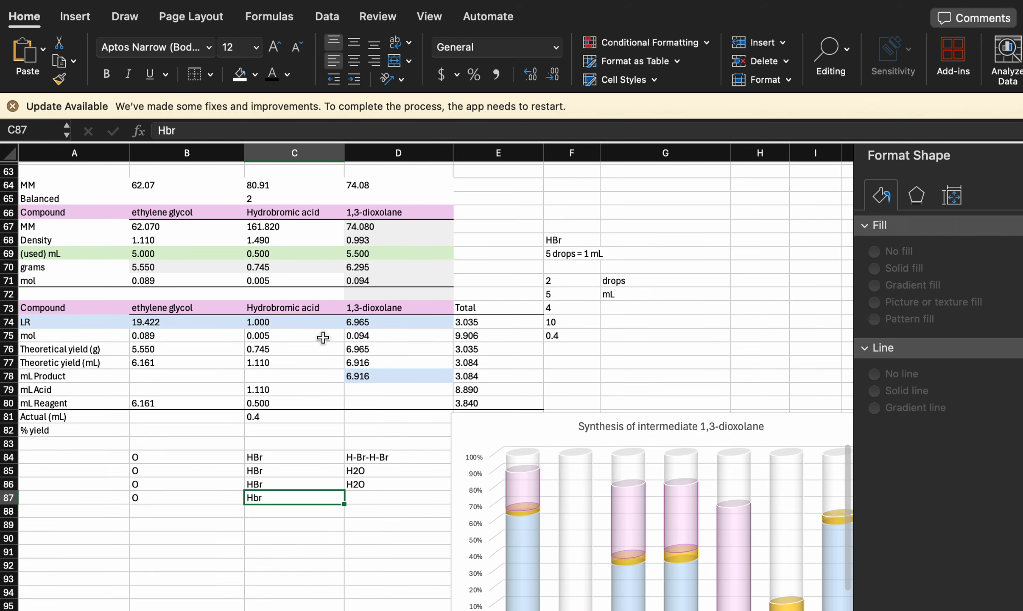
# - Move the "Synthesis of intermediate 1,3-dioxolane" chart beneath the yield table so that it starts near column A
pyautogui.moveTo(566, 424); pyautogui.dragTo(130, 432)
pyautogui.scroll(-3, 383, 411)
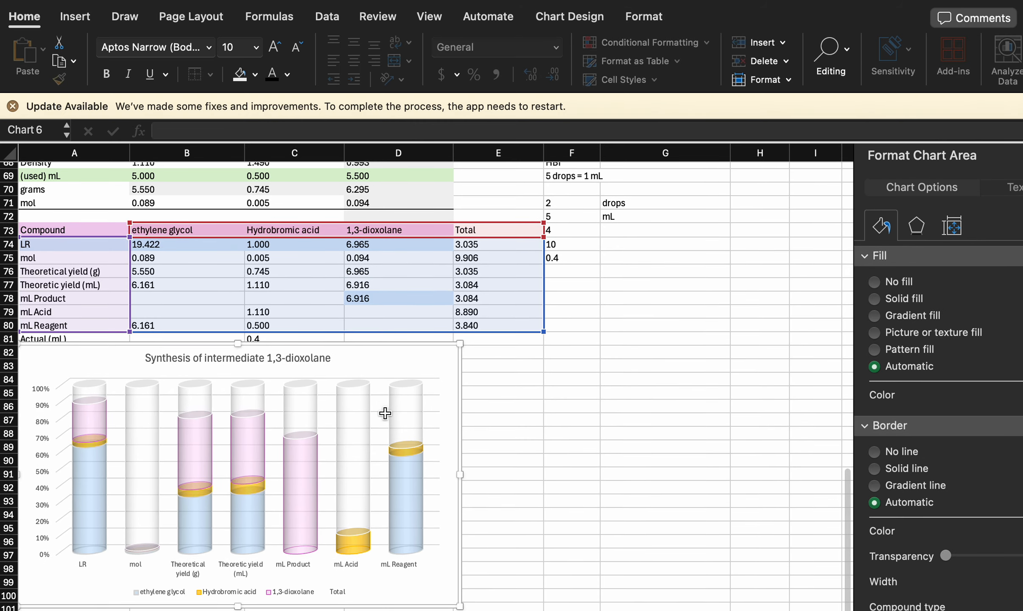
pyautogui.scroll(2, 384, 411)
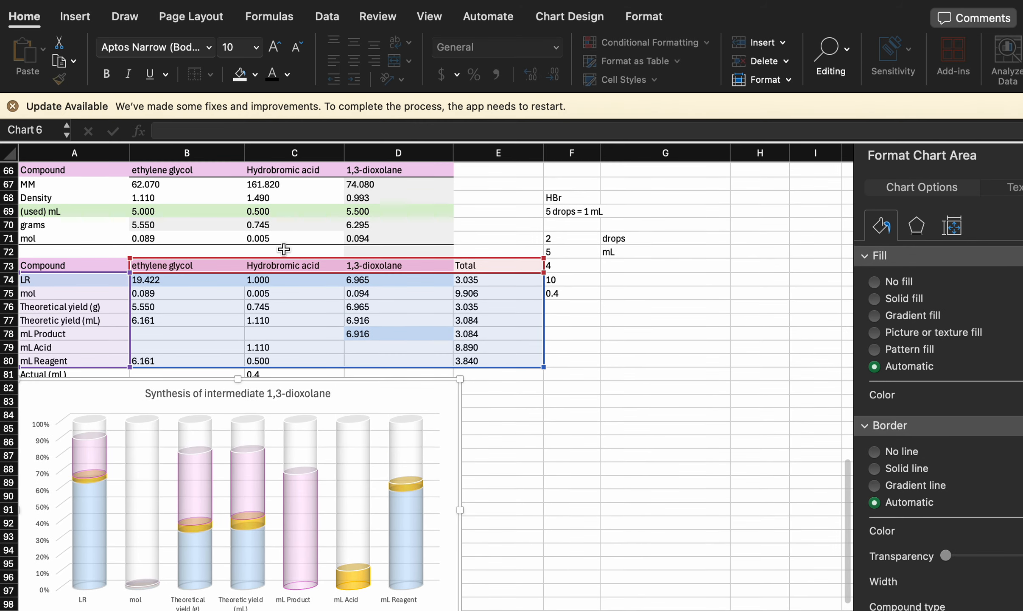
pyautogui.scroll(-3, 286, 224)
pyautogui.scroll(3, 286, 223)
pyautogui.click(283, 225)
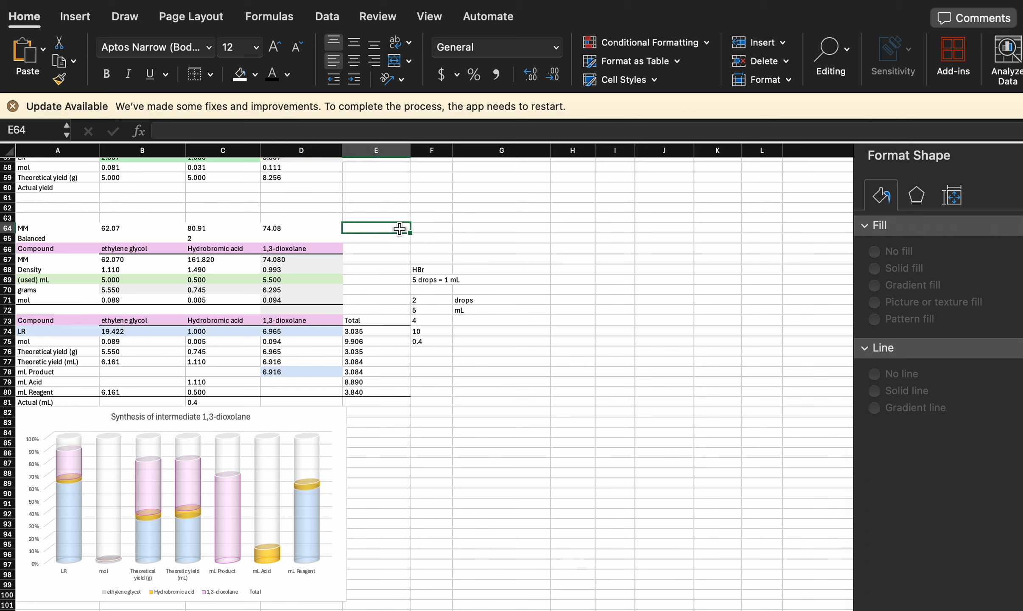
# - Set the Hydrobromic acid molar mass (MM) in C67 to 130
pyautogui.click(235, 229)
pyautogui.click(207, 263)
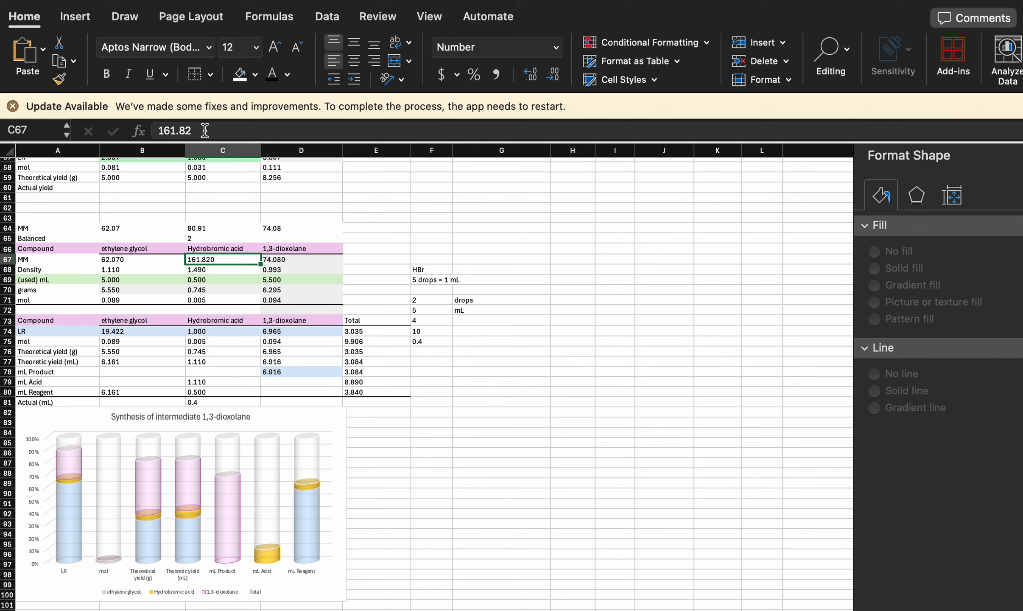
pyautogui.write('130')
pyautogui.press('Return')
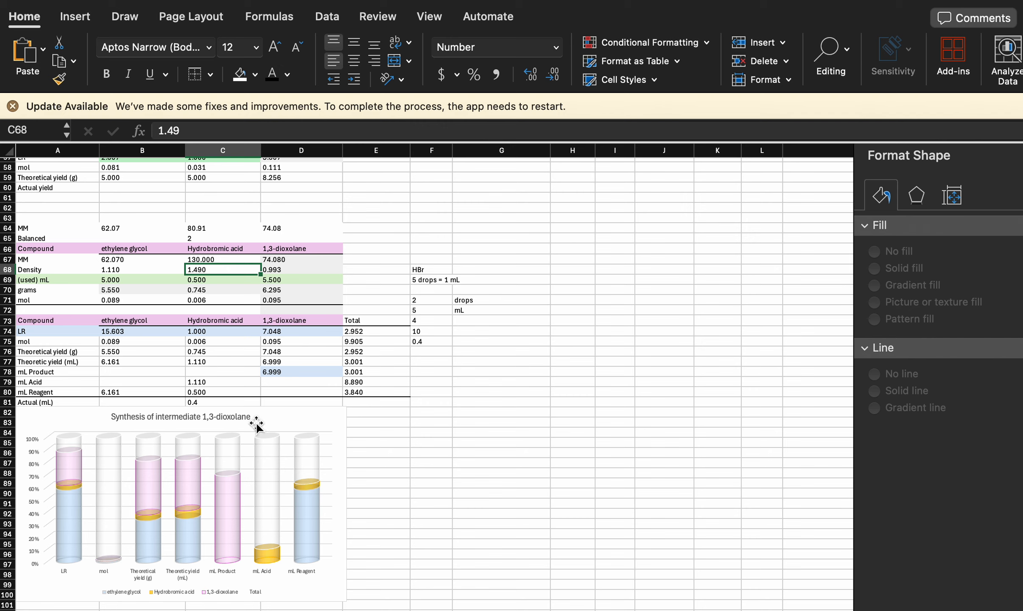
pyautogui.click(224, 255)
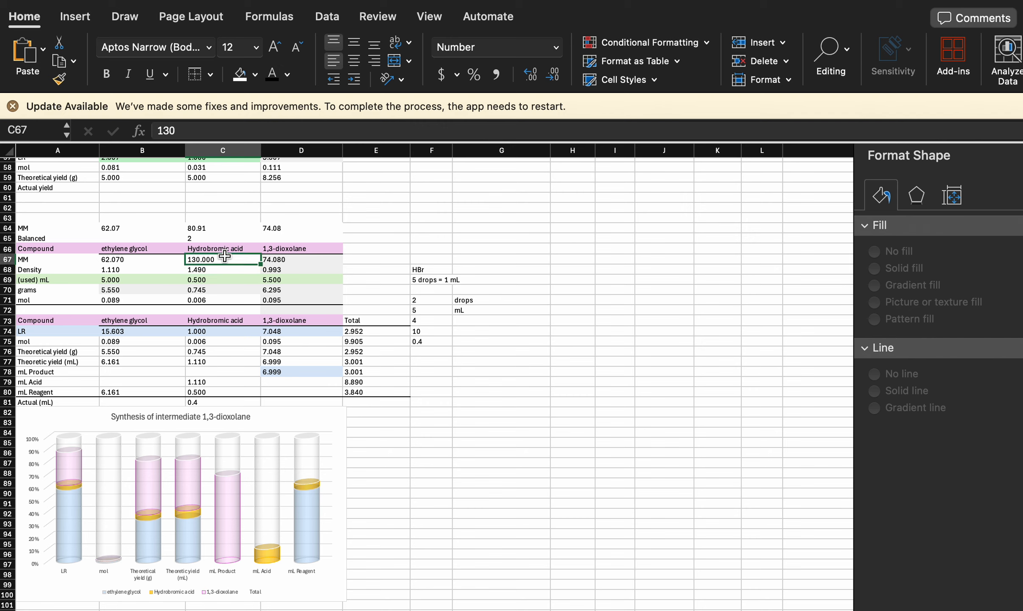
# - Enter the note "meta" in E66, beside the 1,3-dioxolane header
pyautogui.click(376, 249)
pyautogui.write('meta')
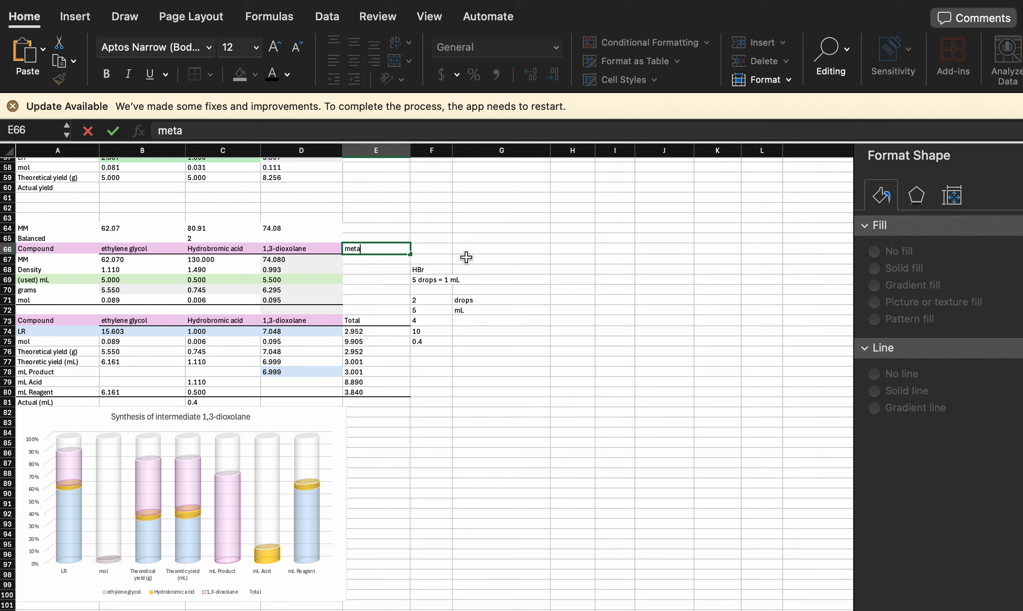
pyautogui.click(466, 256)
pyautogui.click(376, 250)
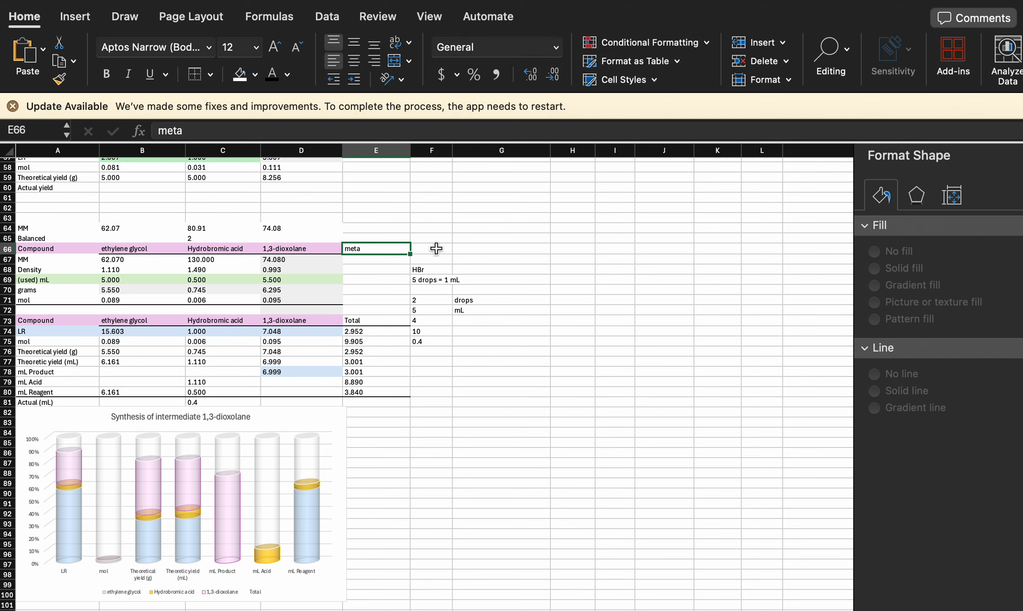
pyautogui.click(393, 237)
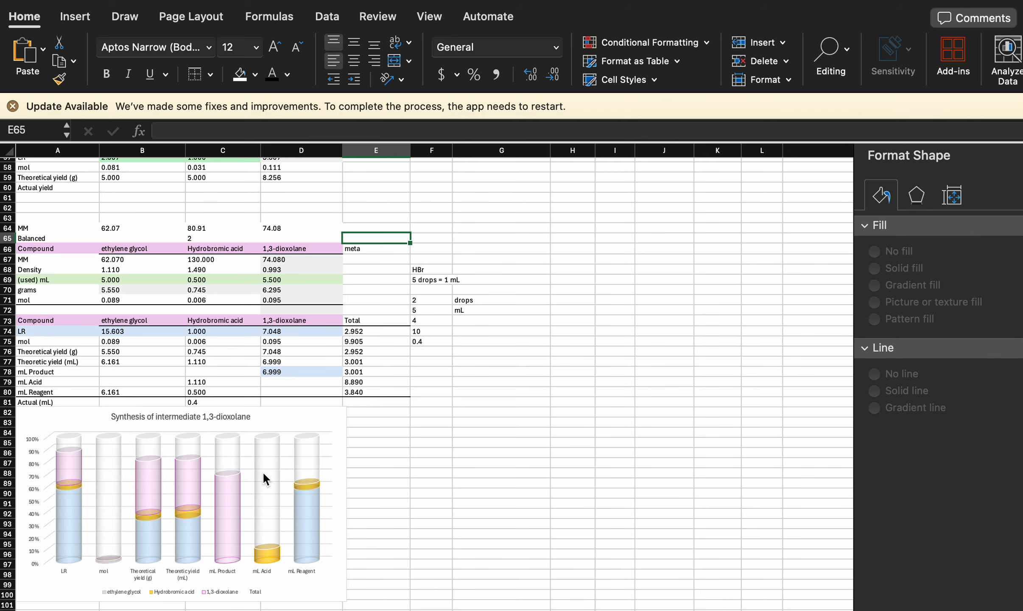
# - On the Chemistry assays sheet, enter "Mg" in C3 and its unit "mL" in C4
pyautogui.click(148, 610)
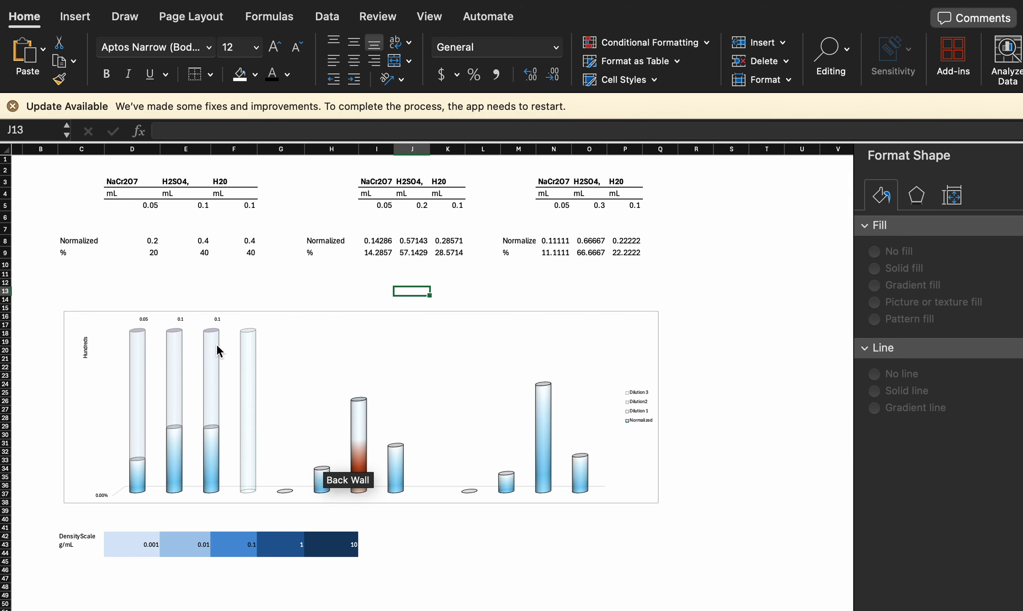
pyautogui.click(158, 207)
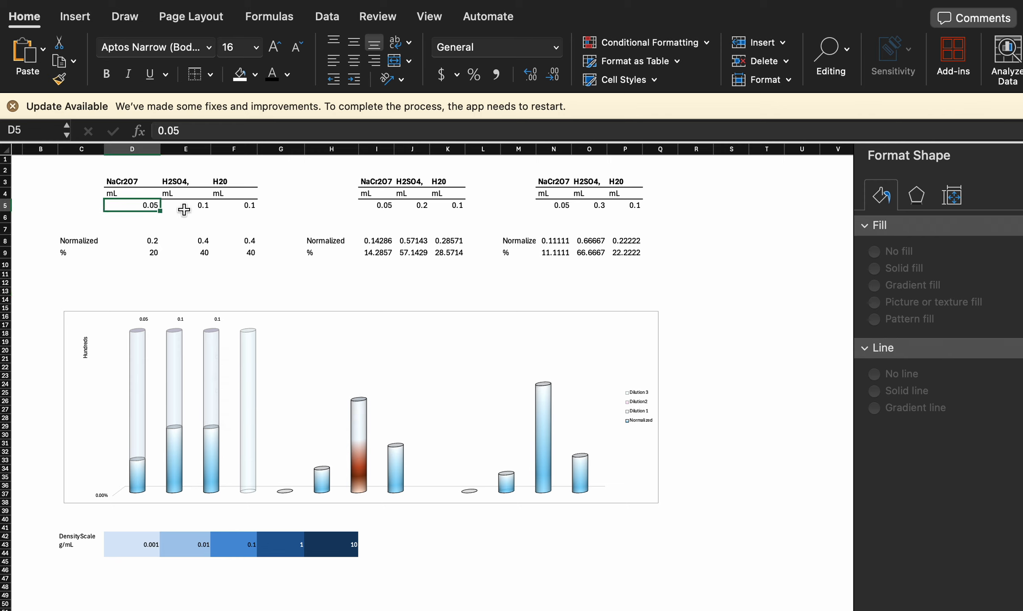
pyautogui.moveTo(140, 199); pyautogui.dragTo(61, 179)
pyautogui.write('Mg')
pyautogui.press('Tab')
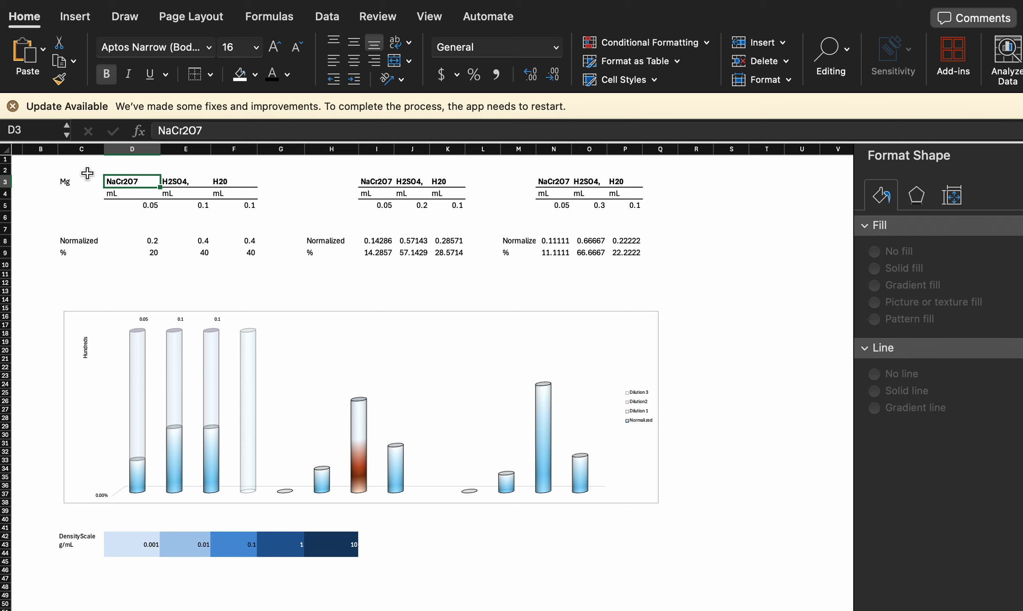
pyautogui.click(75, 184)
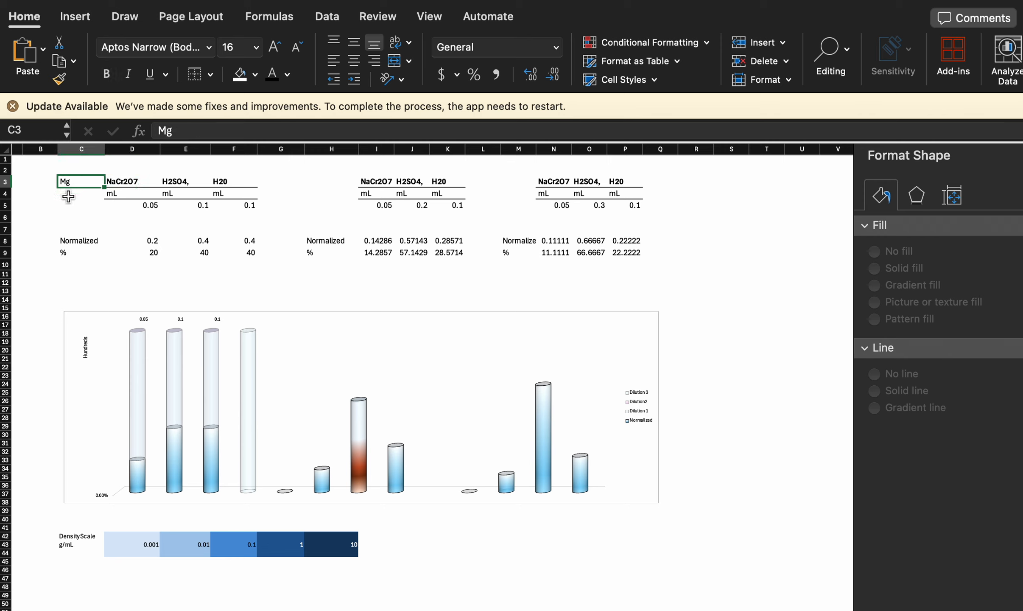
pyautogui.click(68, 196)
pyautogui.write('mL')
pyautogui.press('Return')
pyautogui.hscroll(-1, 220, 461)
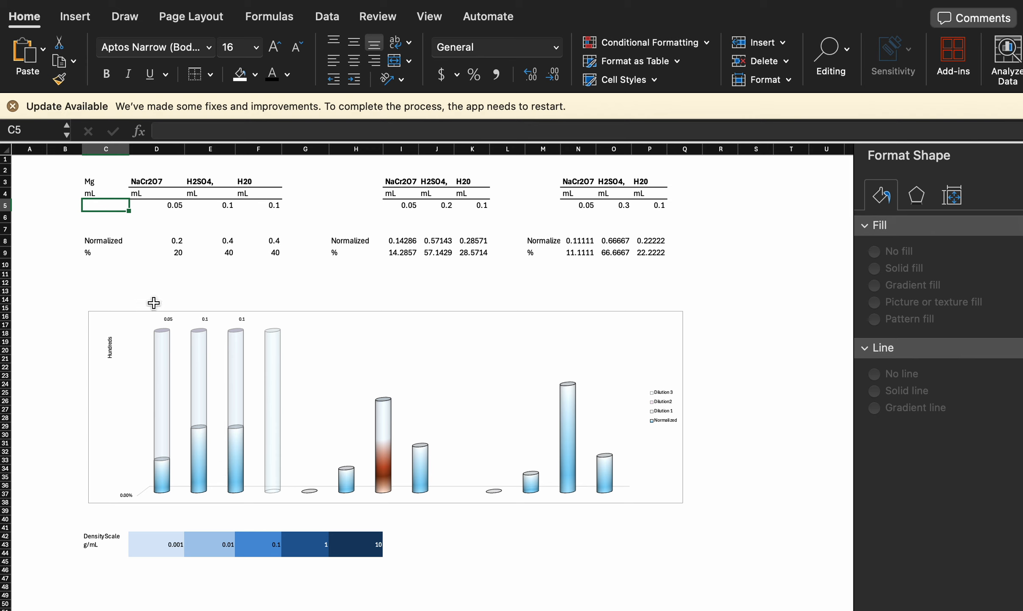
# - Examine the density scale, the dilution chart's data series and the Normalized row formulas on the Chemistry assays sheet
pyautogui.click(182, 537)
pyautogui.click(174, 544)
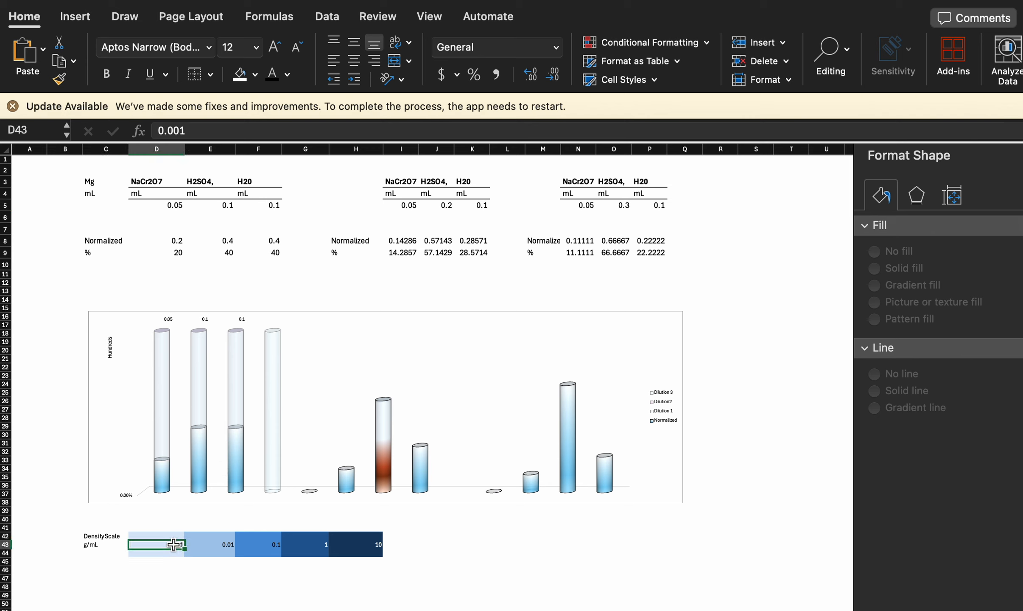
pyautogui.click(161, 441)
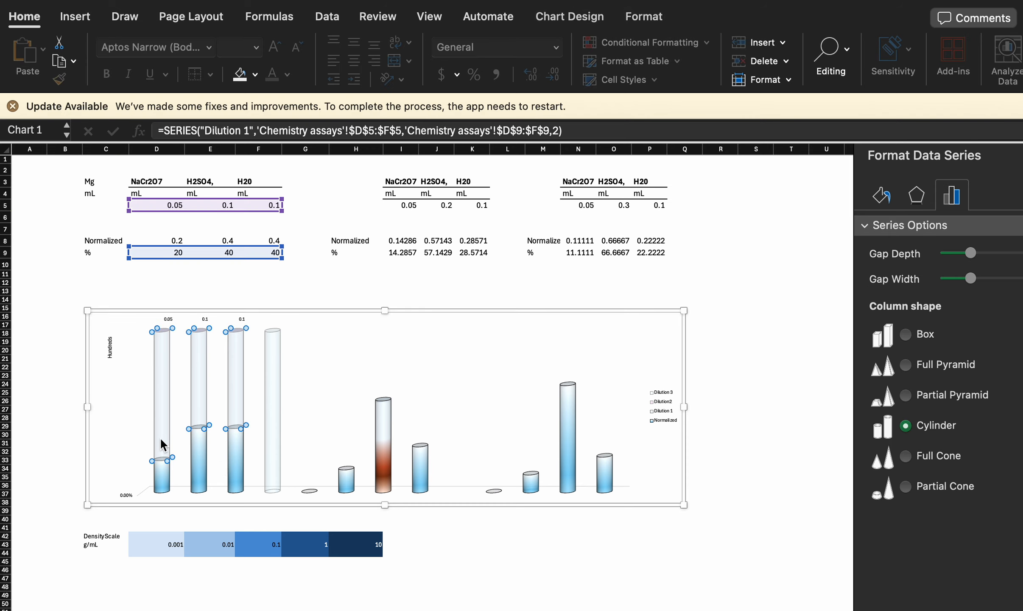
pyautogui.click(164, 482)
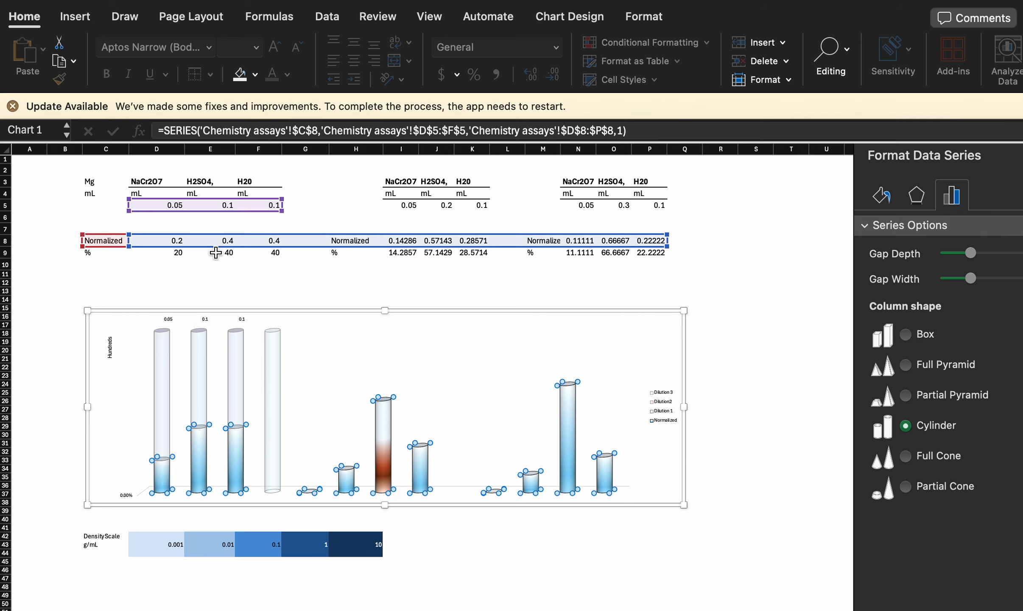
pyautogui.click(195, 240)
pyautogui.click(175, 240)
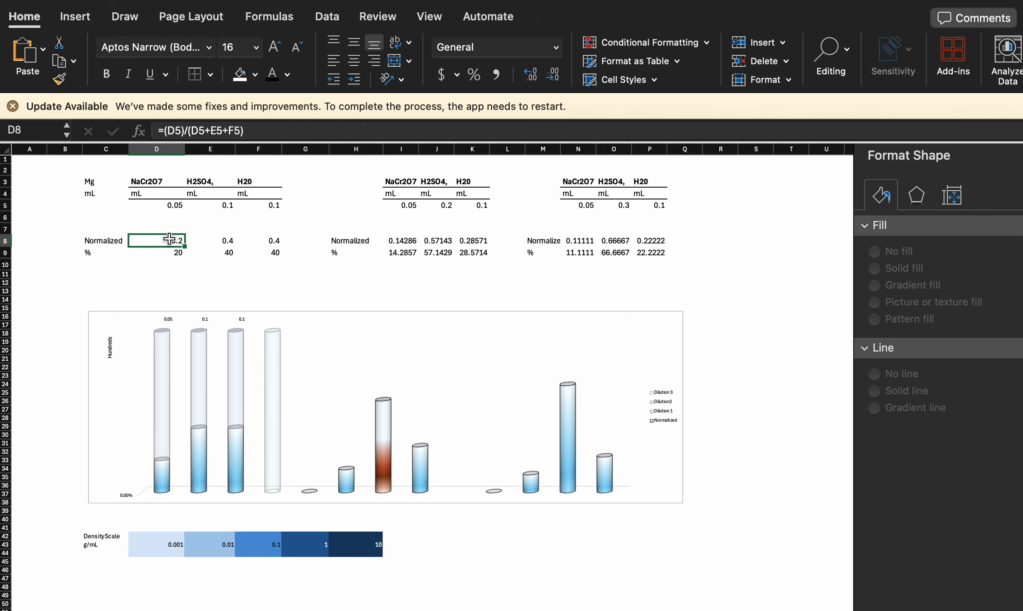
pyautogui.click(225, 240)
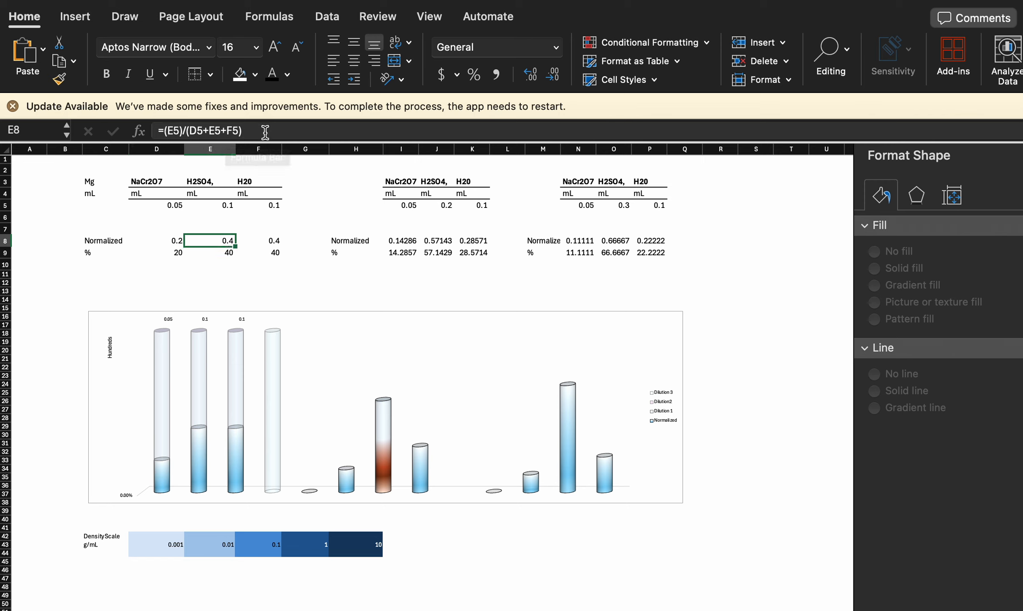
pyautogui.click(274, 252)
pyautogui.click(401, 240)
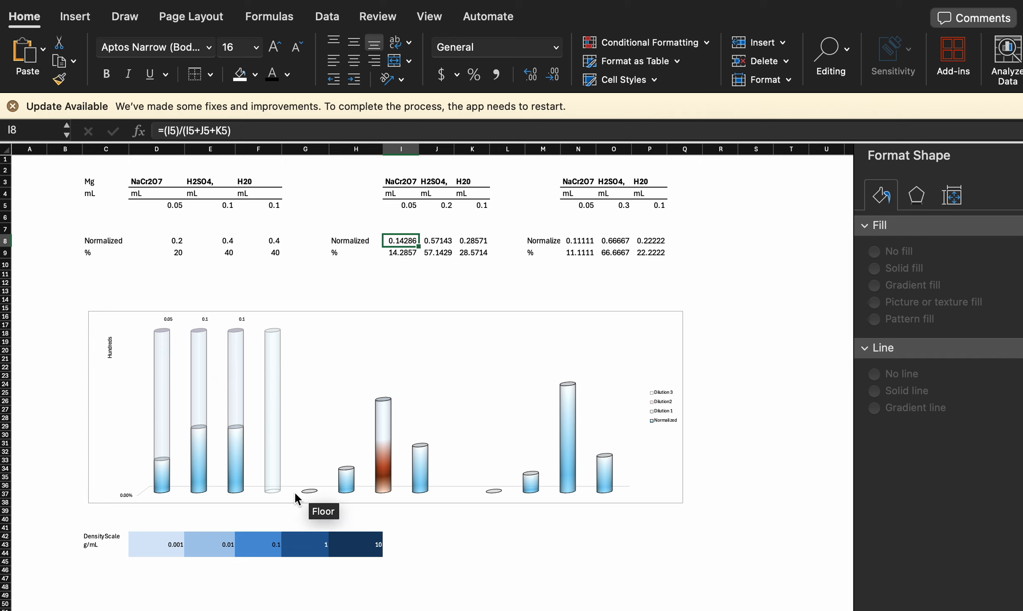
pyautogui.scroll(-2, 294, 491)
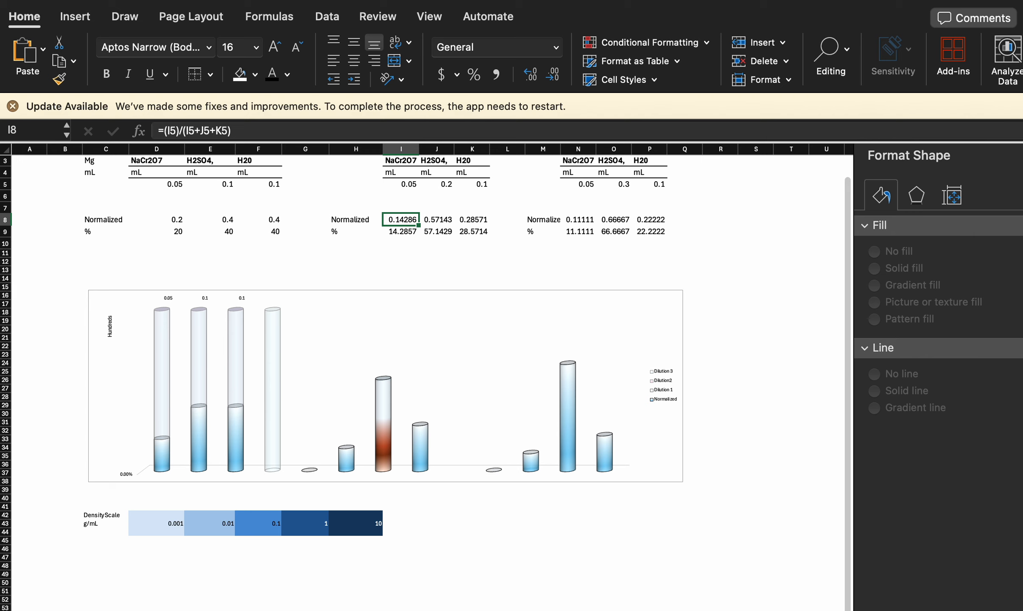
# - On Sheet5, give the green segment of the C2H5Br cylinder chart a solid fill with nearly full transparency
pyautogui.hotkey('ctrl', 'pagedown')
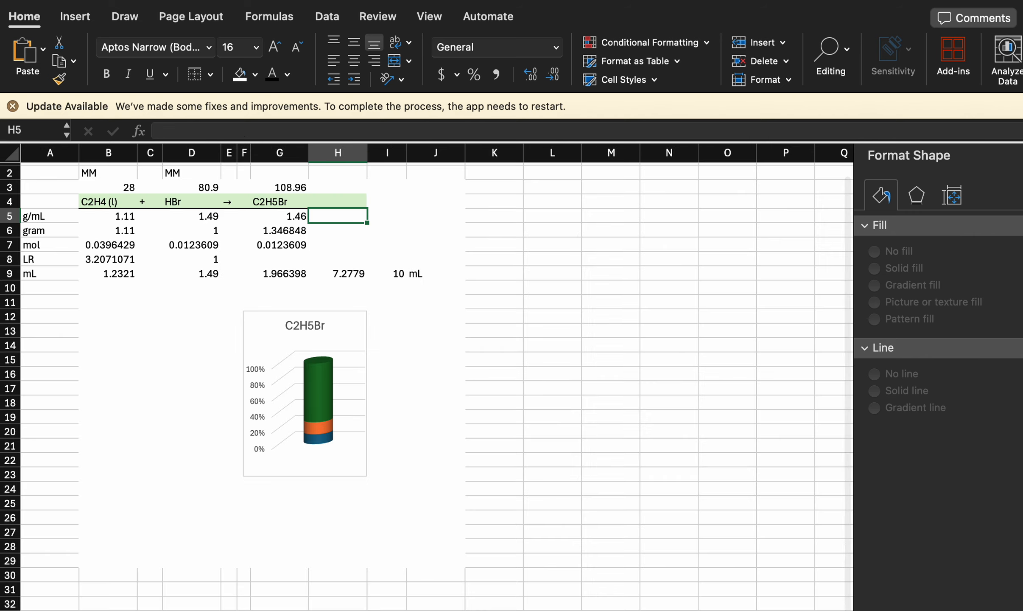
pyautogui.scroll(1, 291, 352)
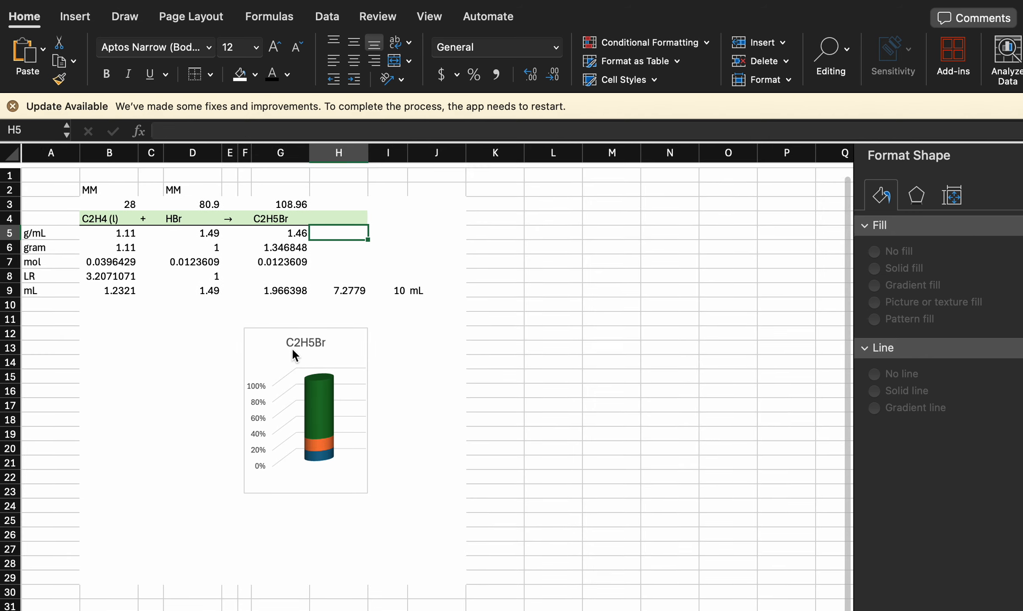
pyautogui.click(313, 397)
pyautogui.click(312, 397)
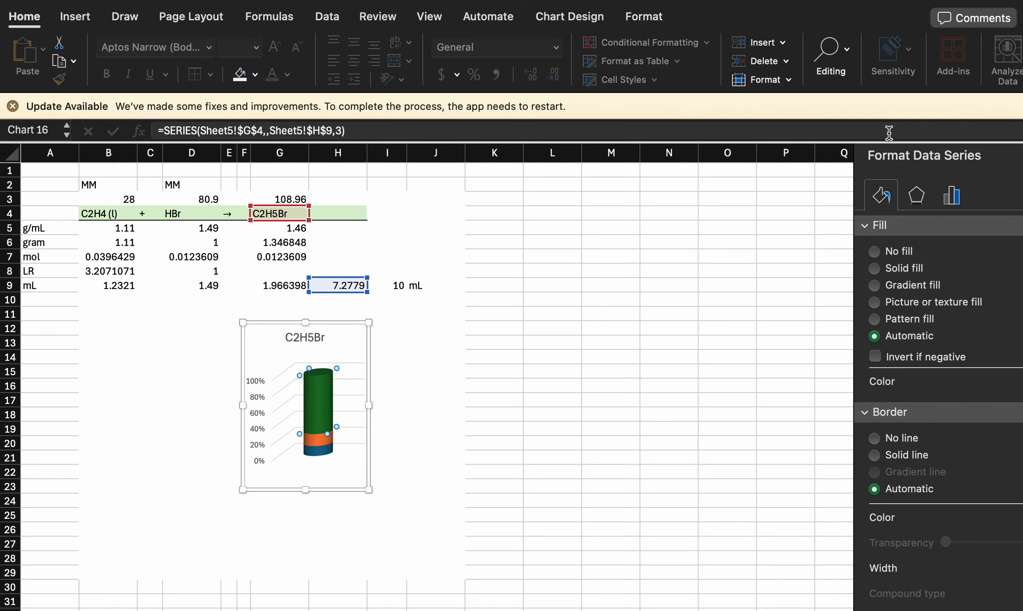
pyautogui.click(328, 394)
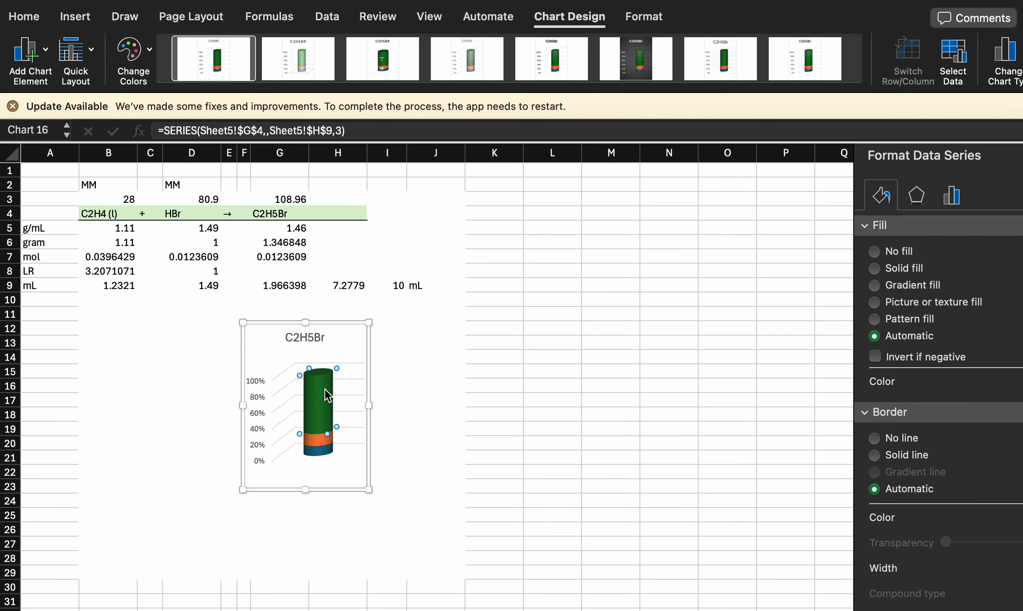
pyautogui.click(328, 395)
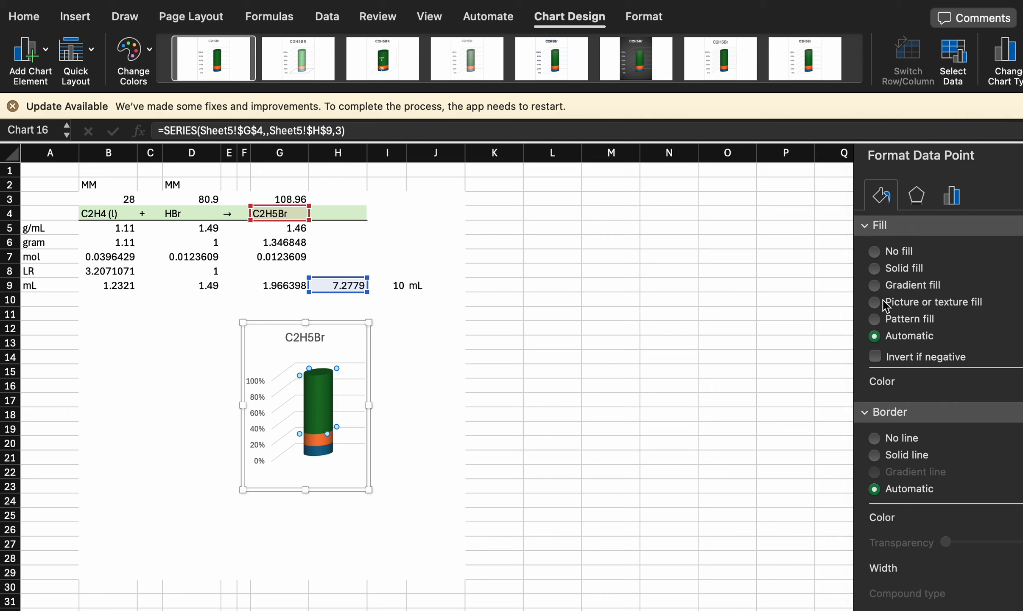
pyautogui.click(874, 269)
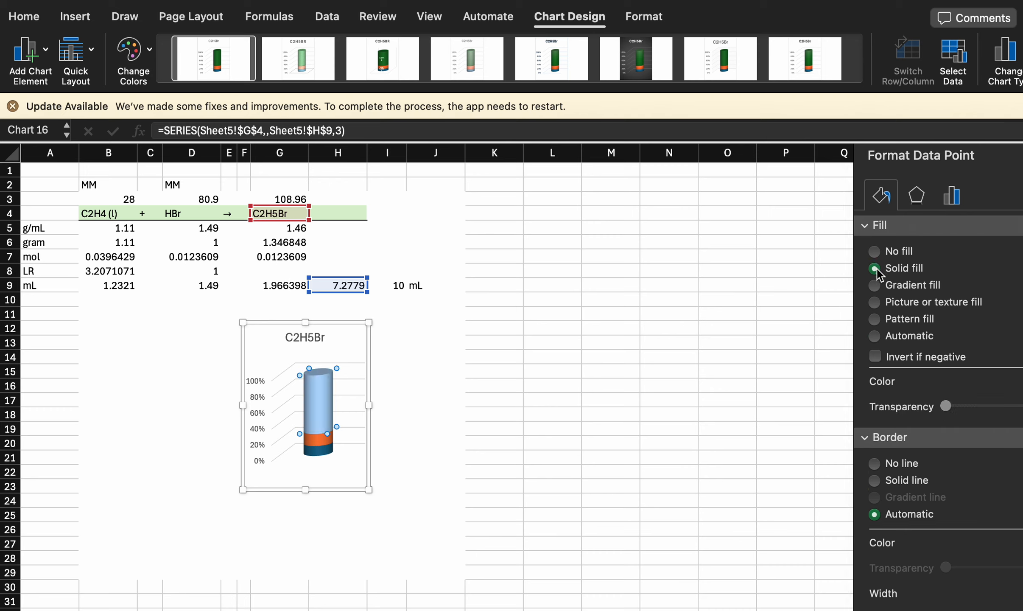
pyautogui.moveTo(946, 406); pyautogui.dragTo(1014, 408)
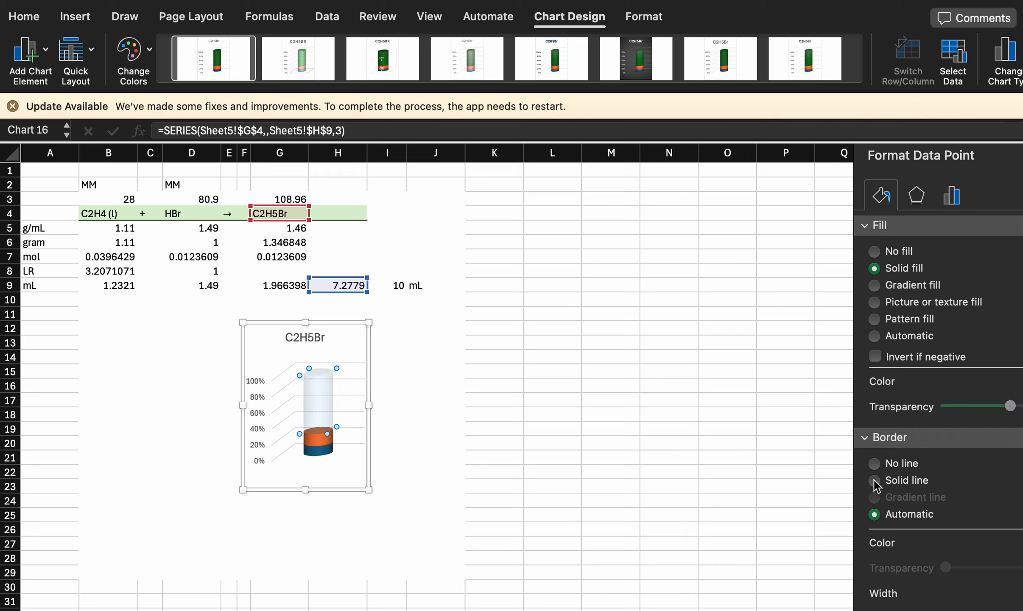
# - Give the orange HBr segment of the C2H5Br cylinder chart a gradient fill using the light orange preset in the second row
pyautogui.click(322, 437)
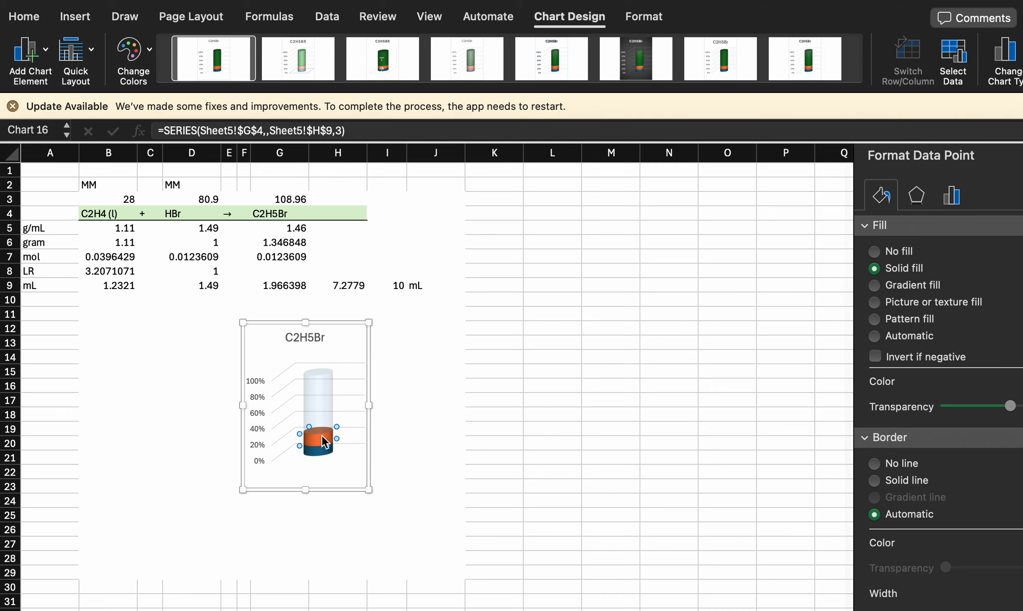
pyautogui.click(875, 357)
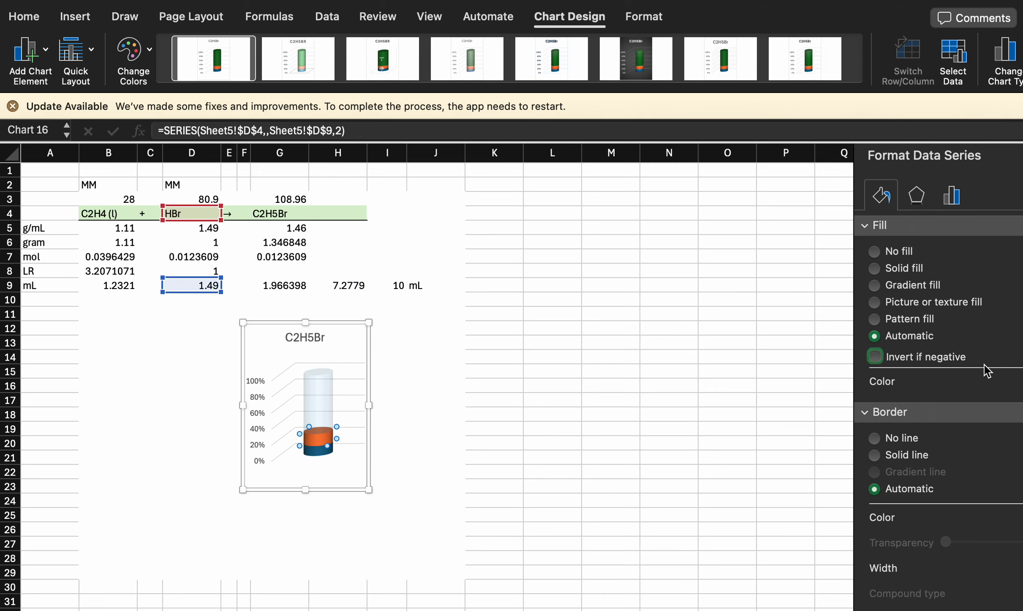
pyautogui.click(870, 284)
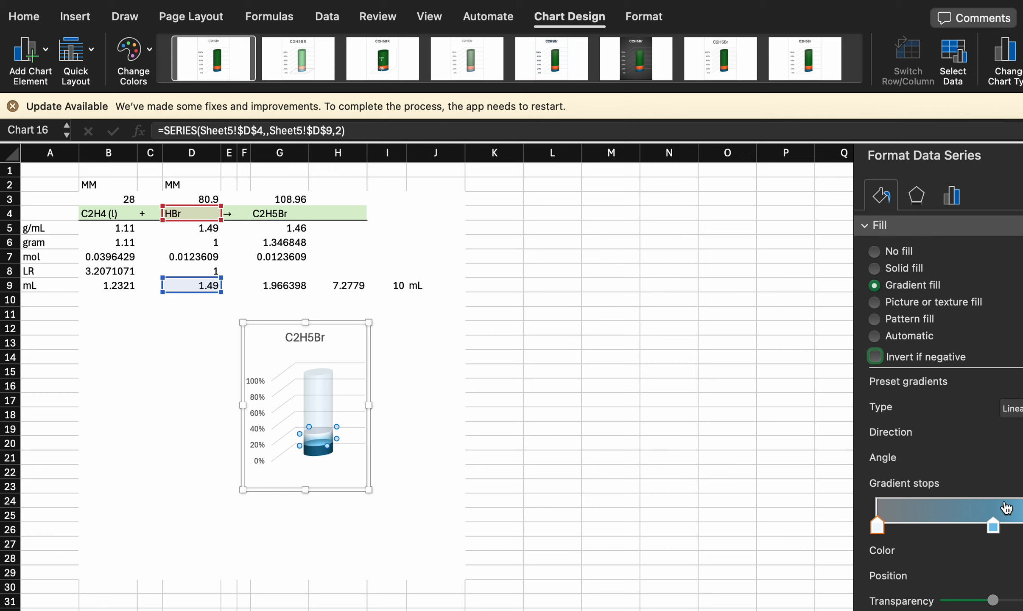
pyautogui.moveTo(993, 526); pyautogui.dragTo(978, 529)
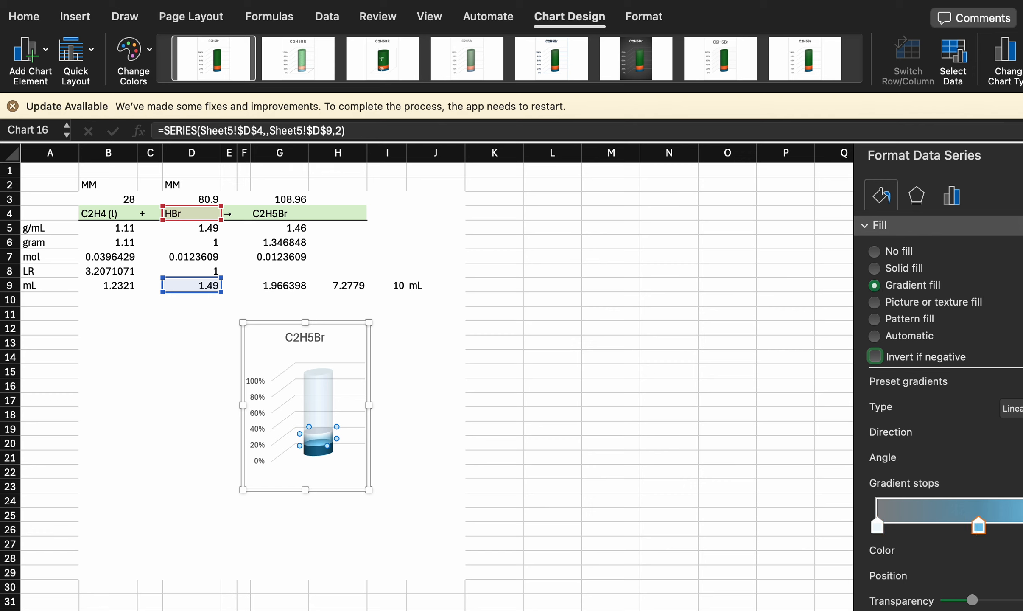
pyautogui.click(1020, 381)
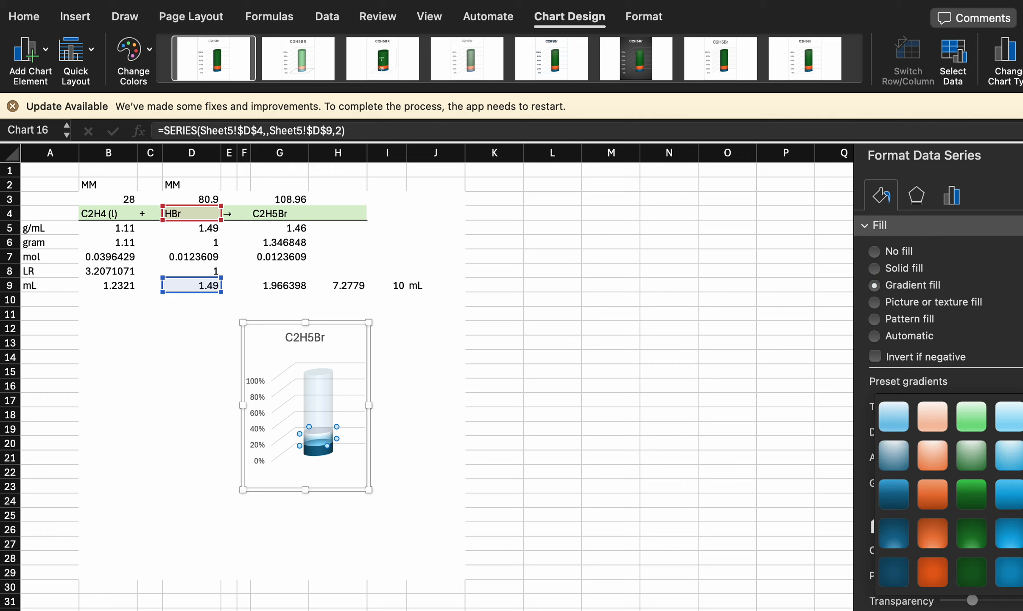
pyautogui.click(933, 463)
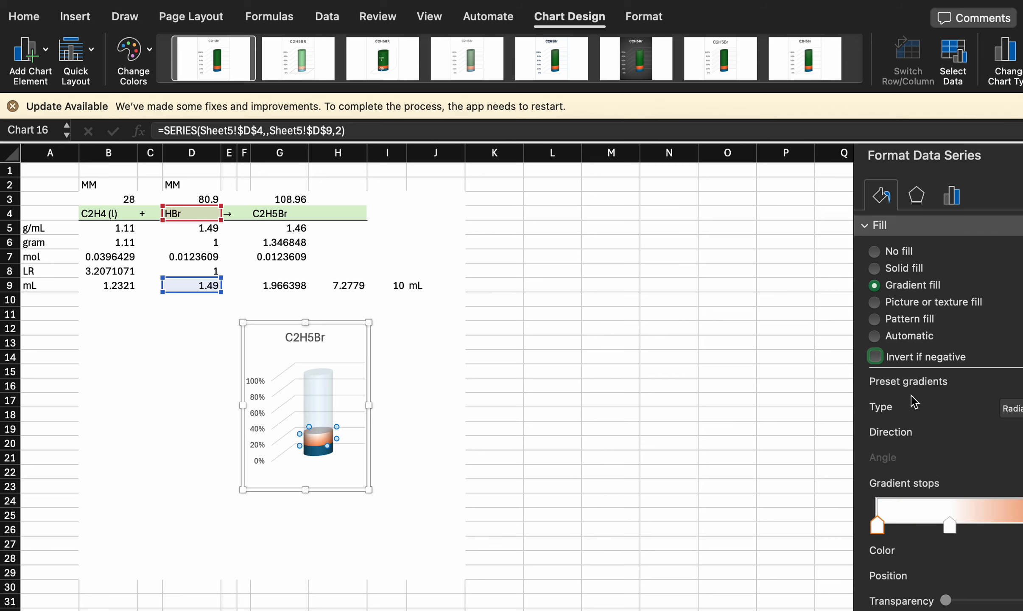
# - Change the HBr segment's gradient type to Linear and make its first gradient stop highly transparent
pyautogui.click(1013, 408)
pyautogui.click(1013, 389)
pyautogui.scroll(-5, 955, 466)
pyautogui.moveTo(945, 448); pyautogui.dragTo(1003, 449)
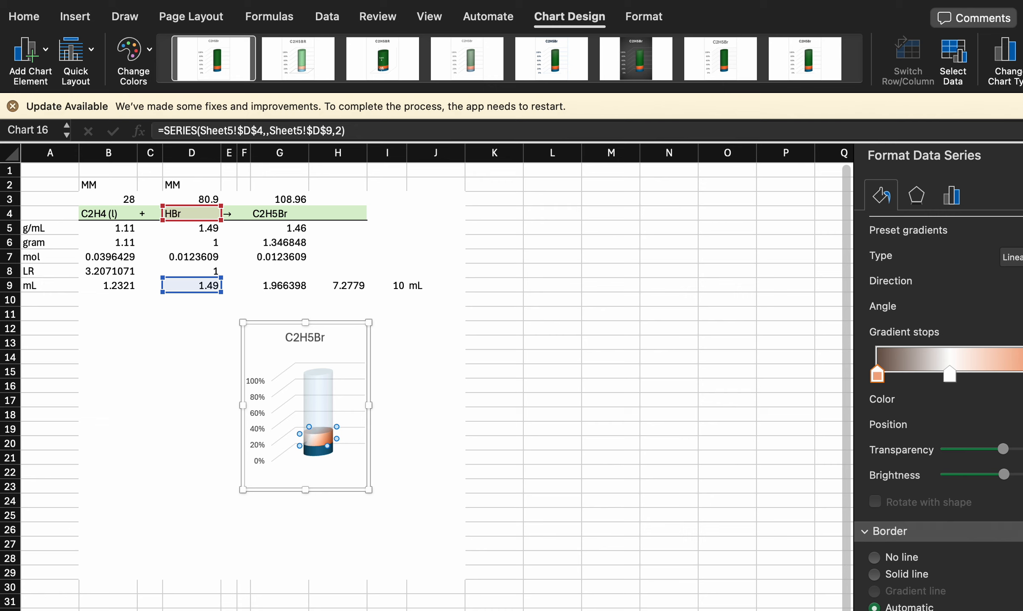
pyautogui.click(829, 169)
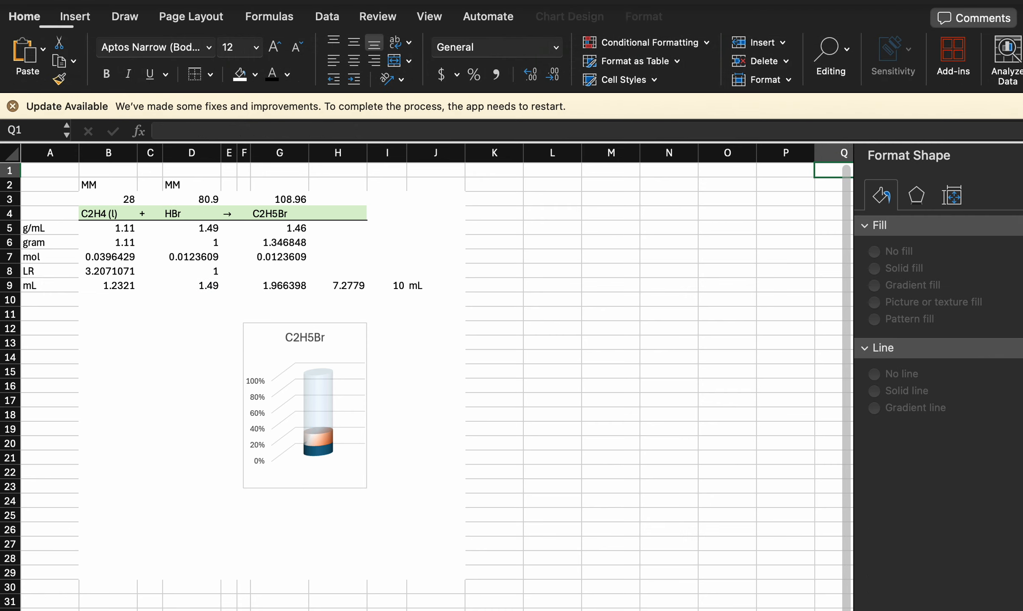
# - Check the series options of the chart's C2H4 (l) segment and return to the sheet with the 1,3-dioxolane yield table
pyautogui.click(325, 383)
pyautogui.click(327, 447)
pyautogui.click(317, 450)
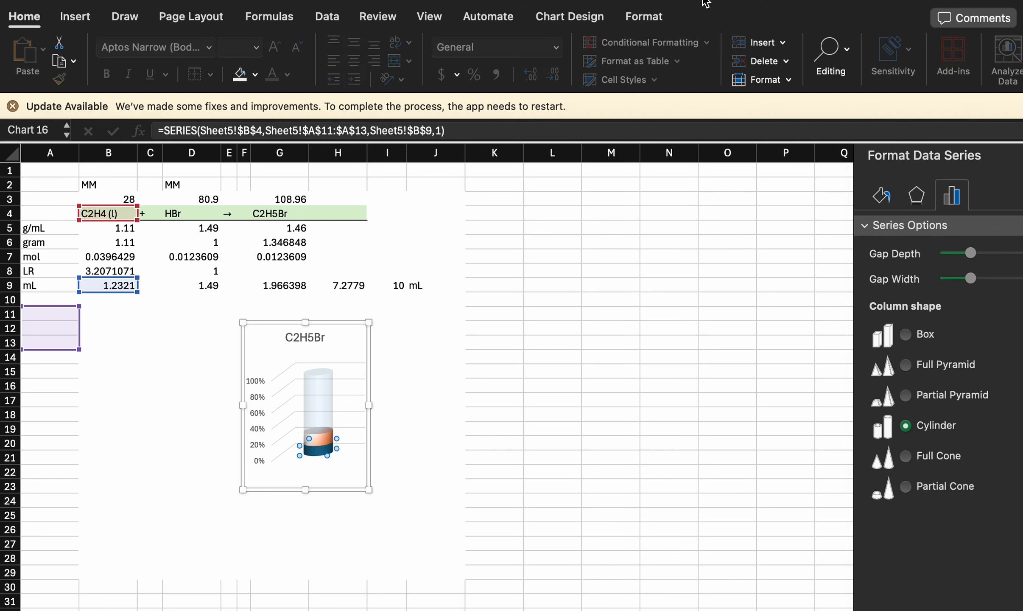
pyautogui.click(467, 417)
pyautogui.click(221, 610)
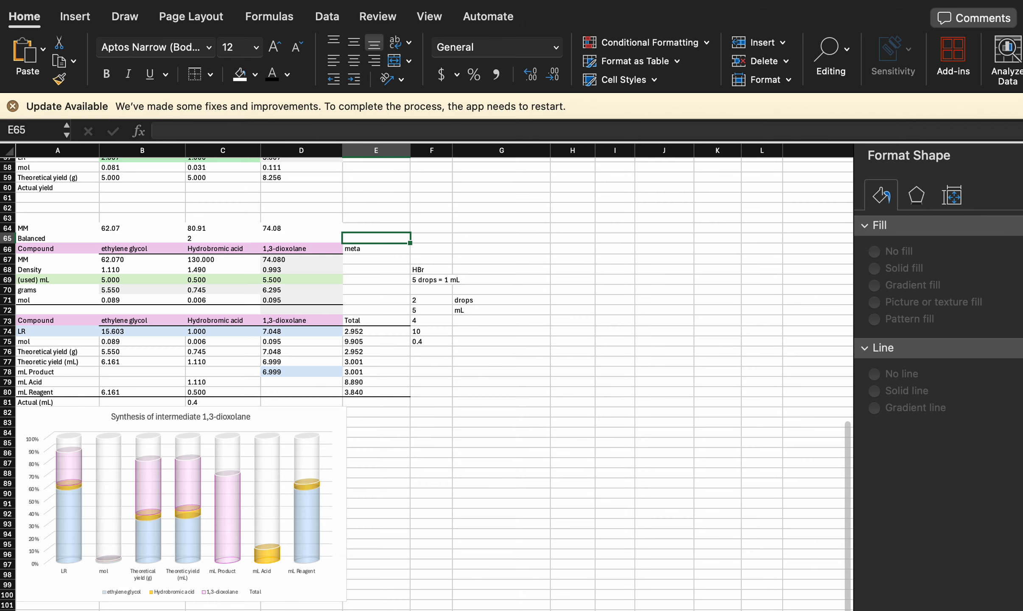